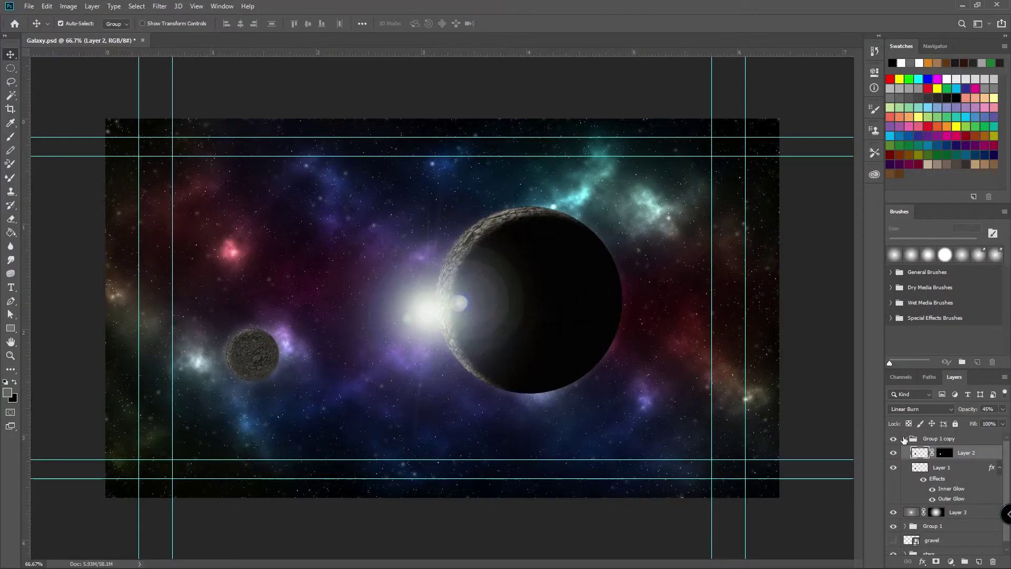
Collapse Group 1 copy and rename the Group 1 layer group to Planet1.
{"action": "left_click", "coordinate": [904, 439]}
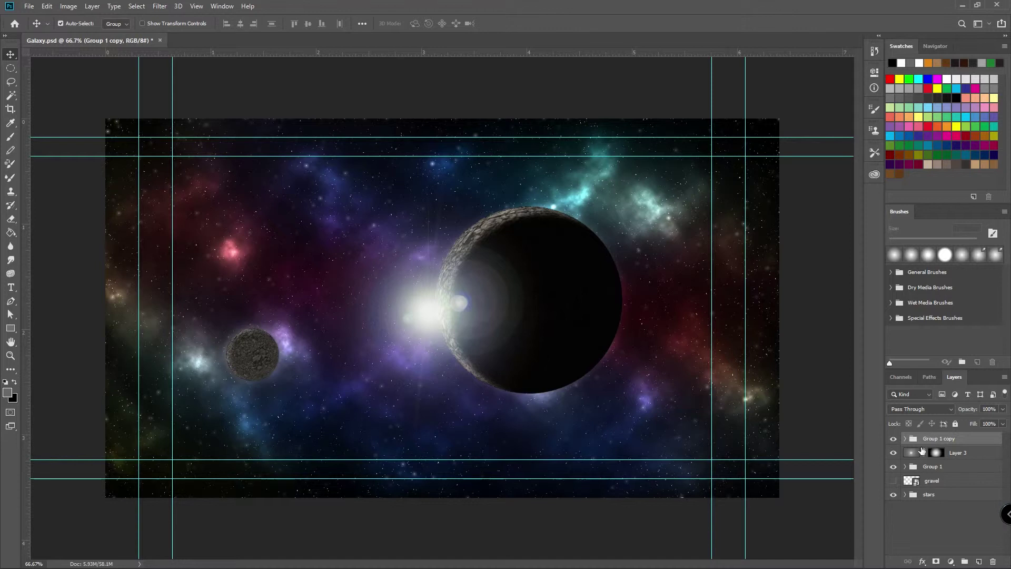
{"action": "left_click", "coordinate": [933, 472]}
{"action": "double_click", "coordinate": [934, 470]}
{"action": "type", "text": "Planet1"}
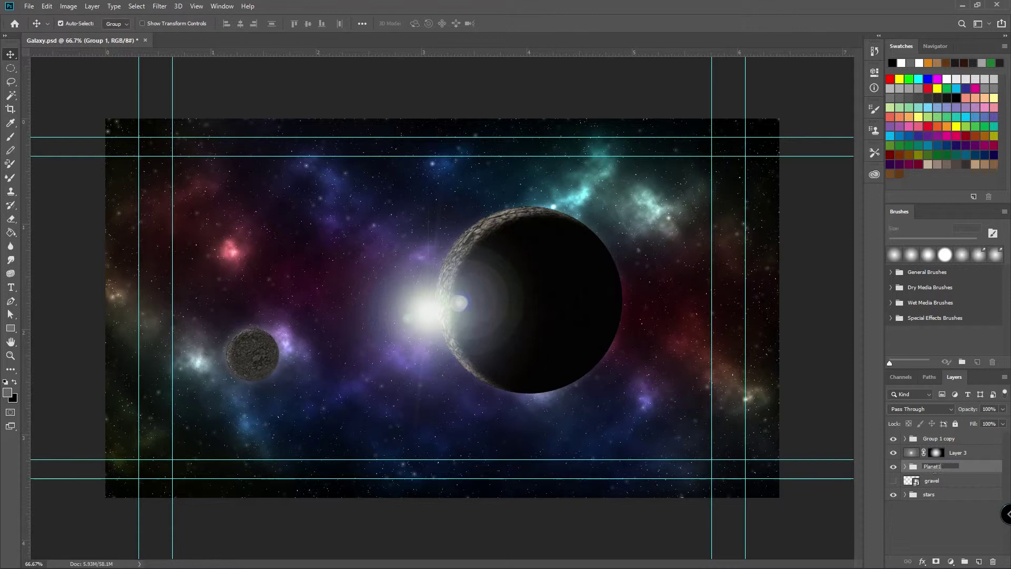
{"action": "key", "text": "Return"}
Rename the Group 1 copy layer group to planet2.
{"action": "left_click", "coordinate": [892, 453]}
{"action": "left_click", "coordinate": [892, 453]}
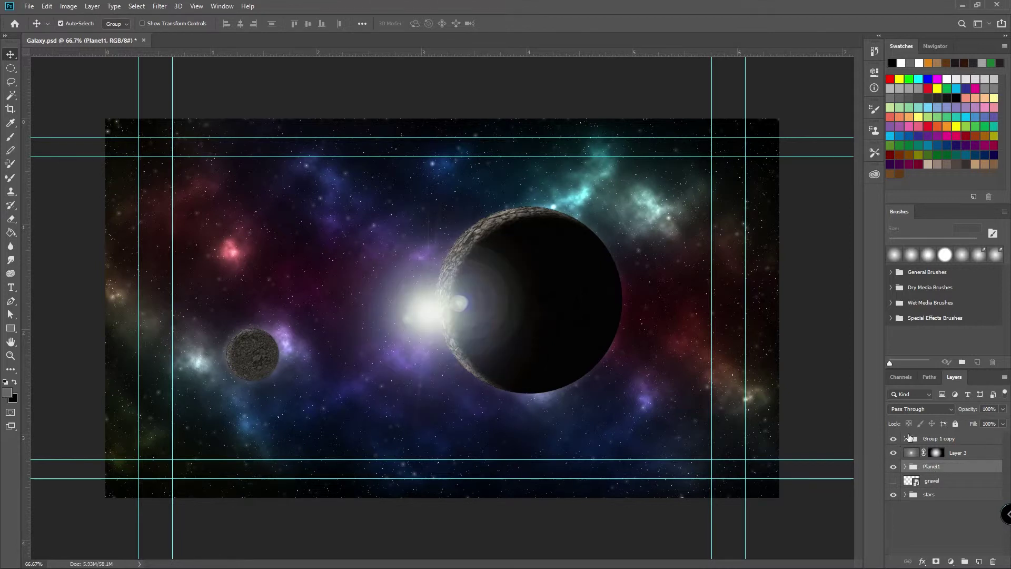
{"action": "double_click", "coordinate": [945, 438]}
{"action": "type", "text": "P"}
{"action": "type", "text": "lanet2"}
{"action": "key", "text": "Return"}
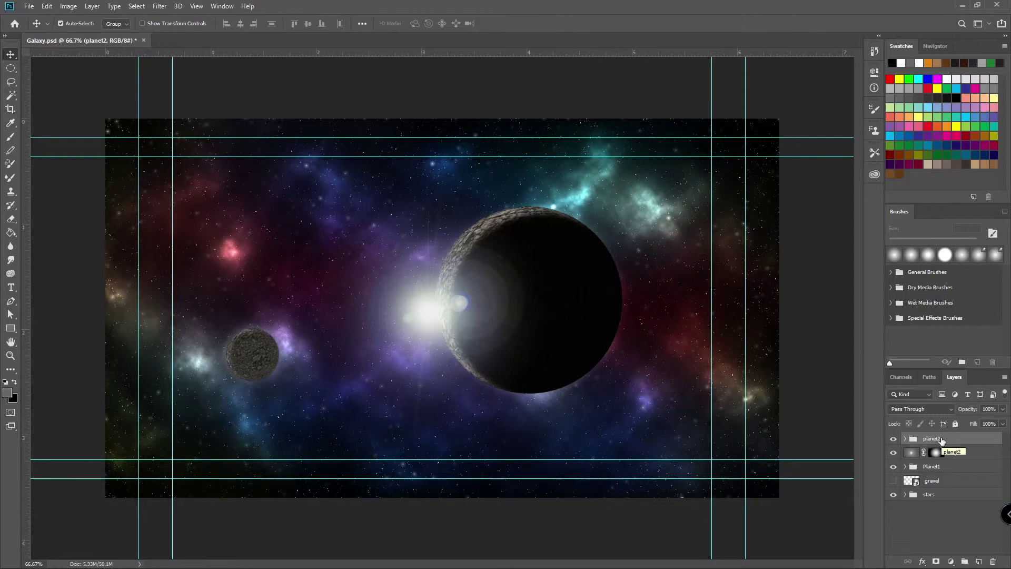
Hide the Planet1 group and its glow layer, leaving the small planet visible.
{"action": "left_click", "coordinate": [894, 439]}
{"action": "left_click", "coordinate": [895, 441]}
{"action": "left_click", "coordinate": [893, 466]}
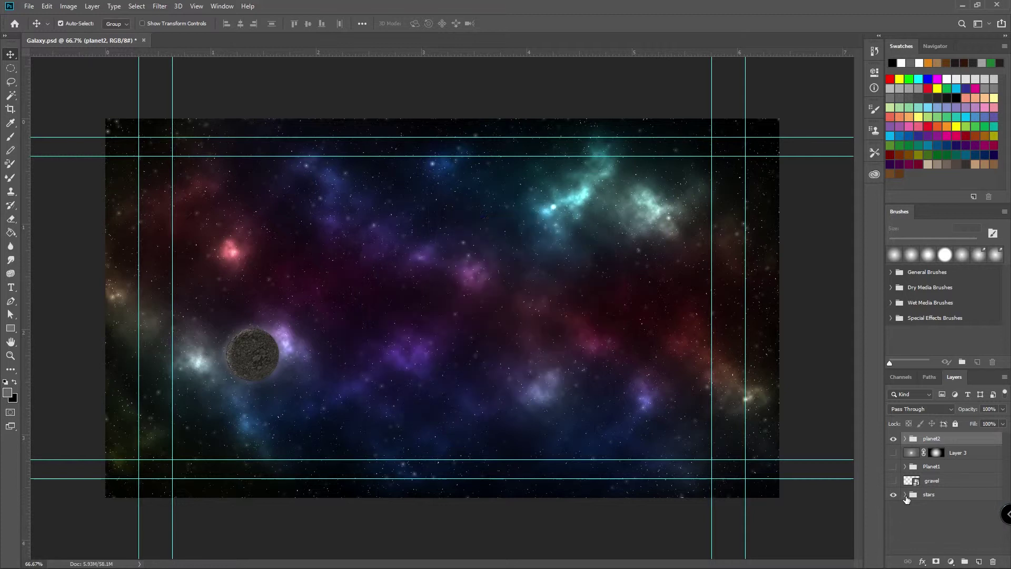
{"action": "left_click", "coordinate": [936, 524]}
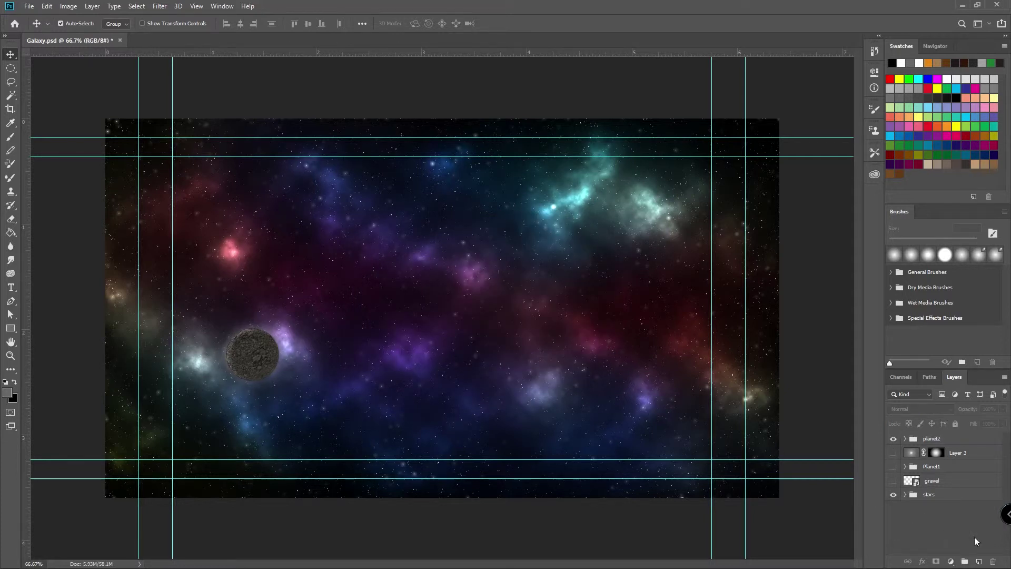
Add a new layer, reset to default colours, and render grey Clouds on it.
{"action": "left_click", "coordinate": [979, 561]}
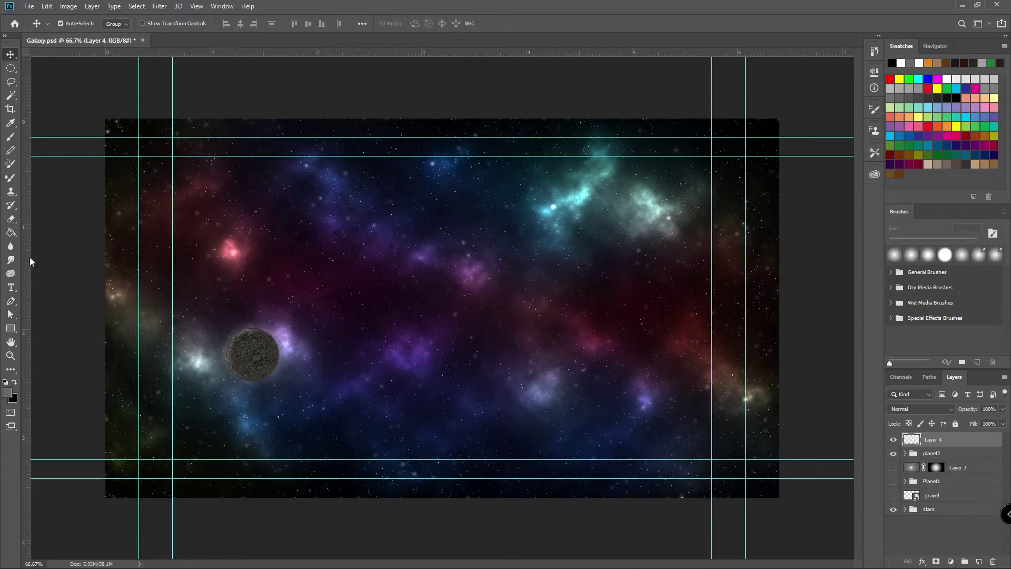
{"action": "left_click", "coordinate": [15, 381]}
{"action": "left_click", "coordinate": [160, 6]}
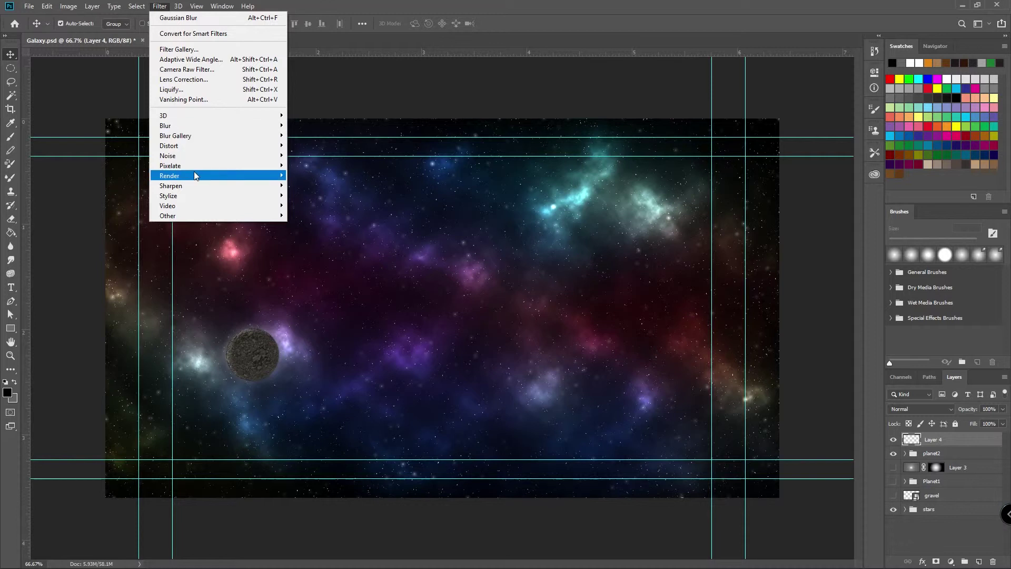
{"action": "mouse_move", "coordinate": [194, 176]}
{"action": "left_click", "coordinate": [299, 204]}
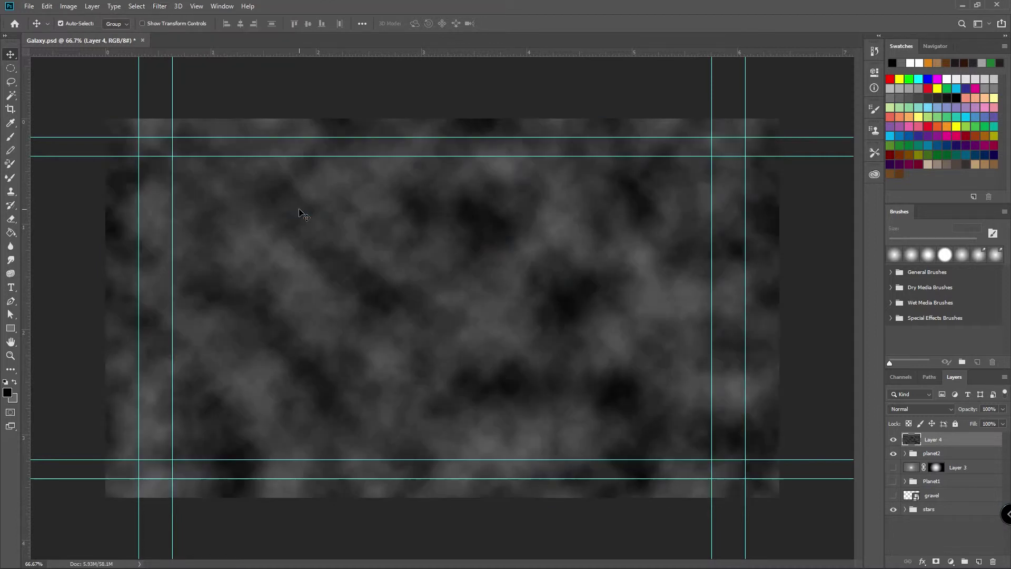
Apply Render > Difference Clouds to the cloud layer.
{"action": "left_click", "coordinate": [159, 6]}
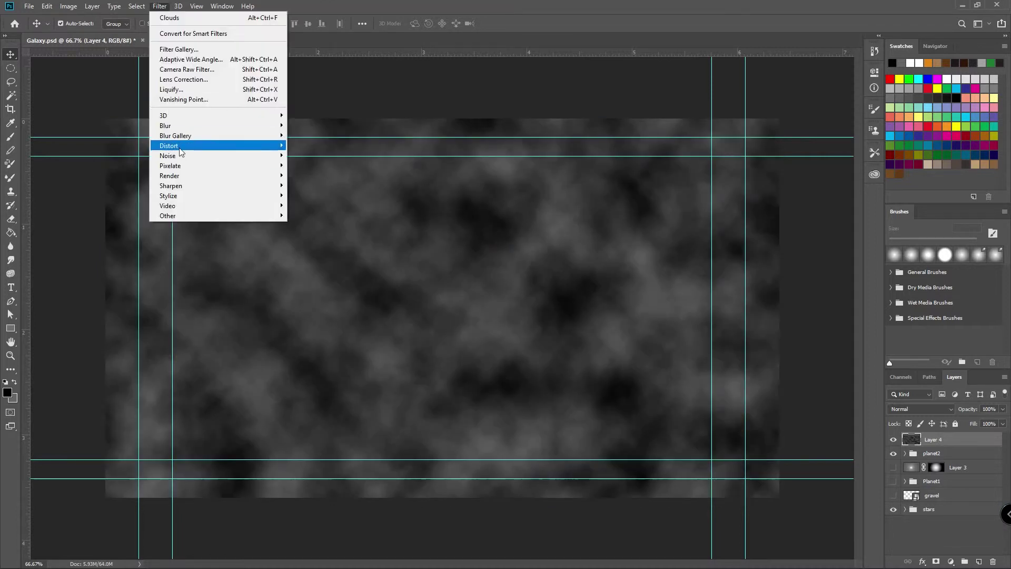
{"action": "mouse_move", "coordinate": [186, 175]}
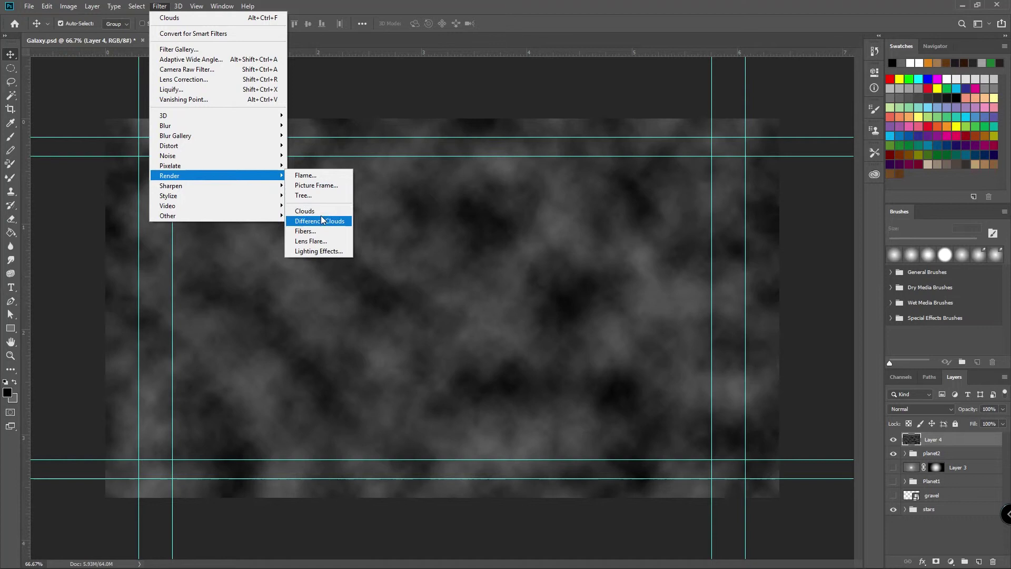
{"action": "left_click", "coordinate": [322, 220]}
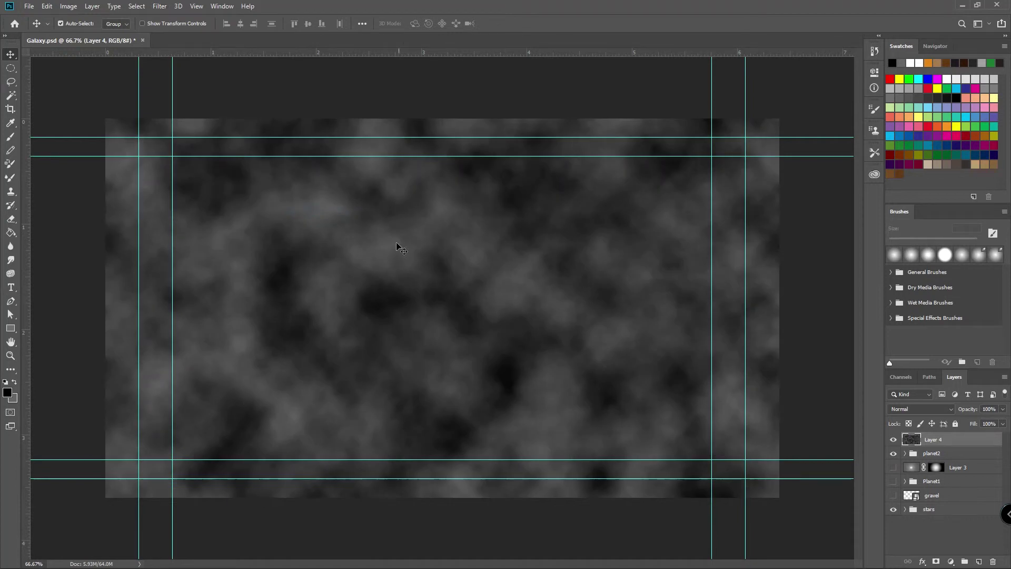
{"action": "left_click", "coordinate": [160, 7]}
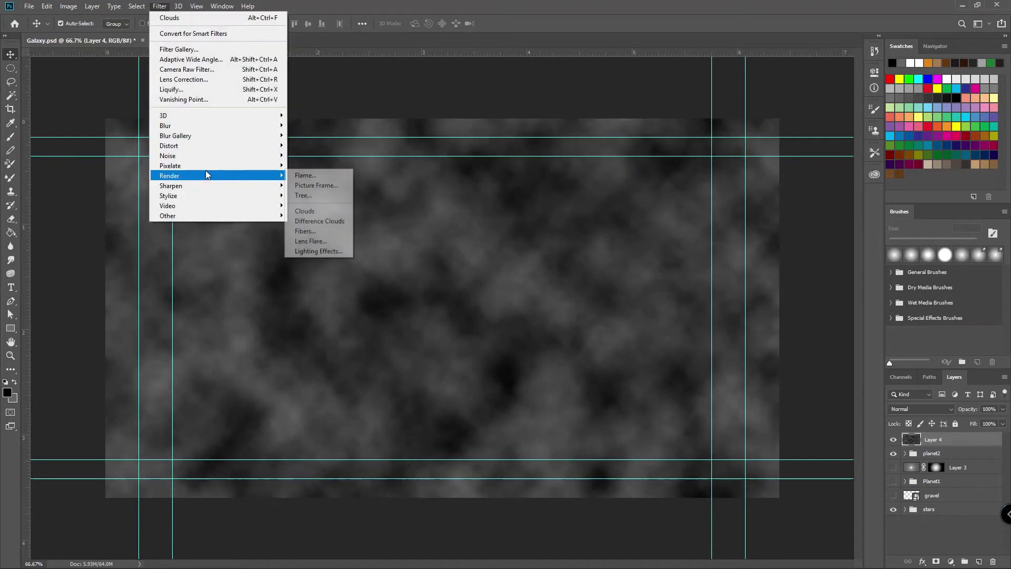
Apply a Twirl distortion with angle 999 to the cloud layer.
{"action": "mouse_move", "coordinate": [209, 146]}
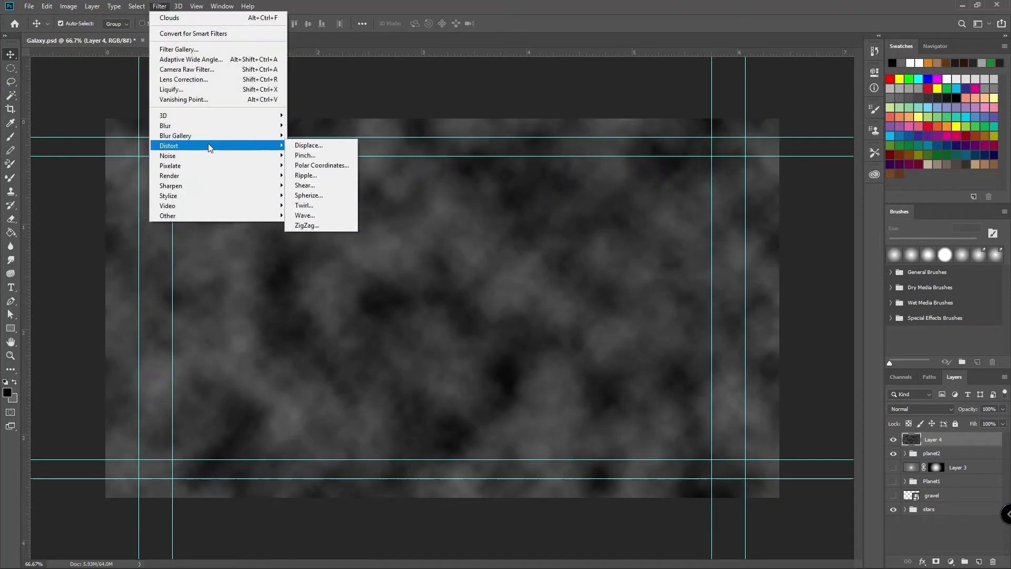
{"action": "left_click", "coordinate": [323, 204]}
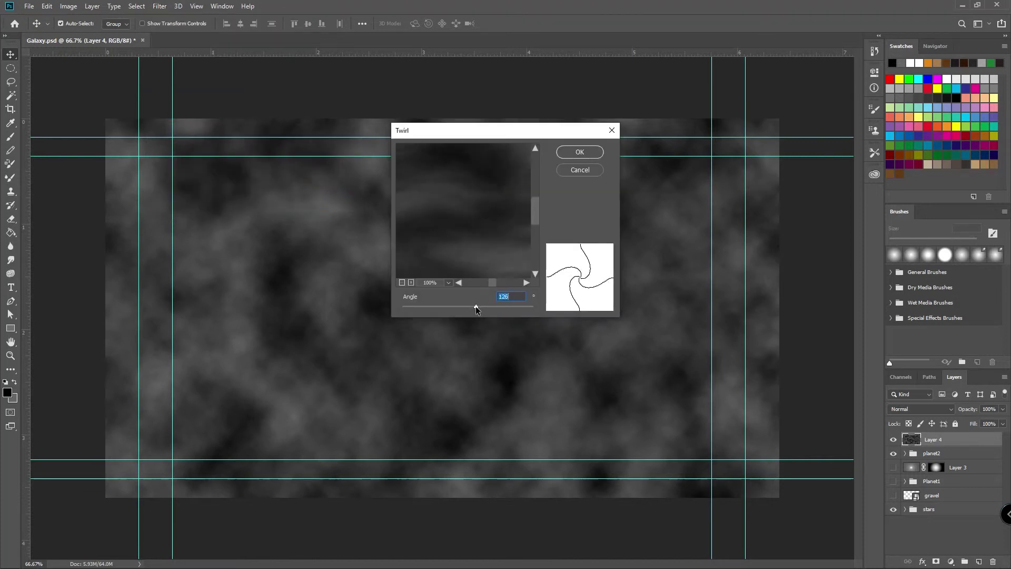
{"action": "type", "text": "999"}
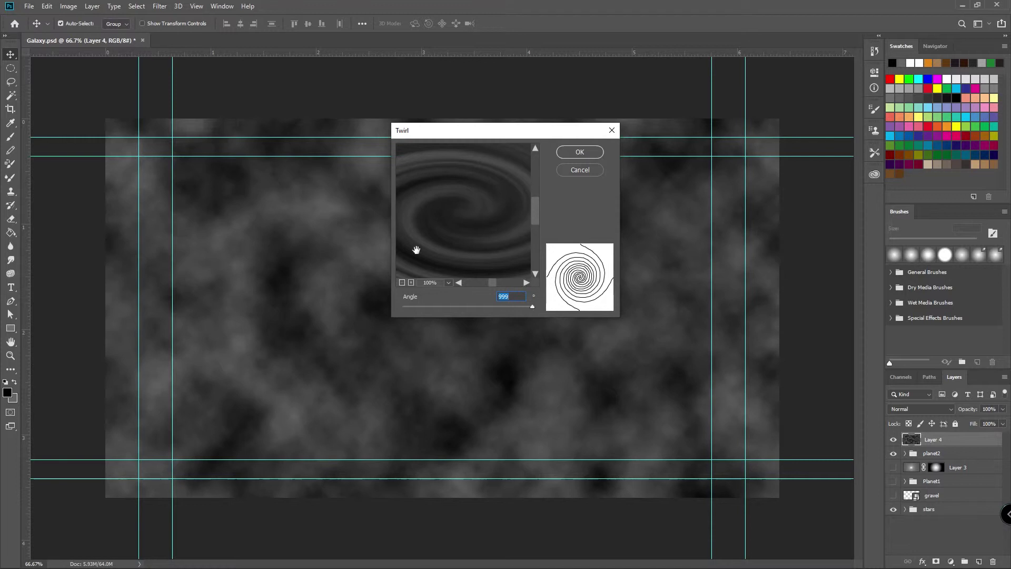
{"action": "left_click", "coordinate": [401, 282]}
{"action": "left_click", "coordinate": [401, 282]}
{"action": "left_click", "coordinate": [402, 282]}
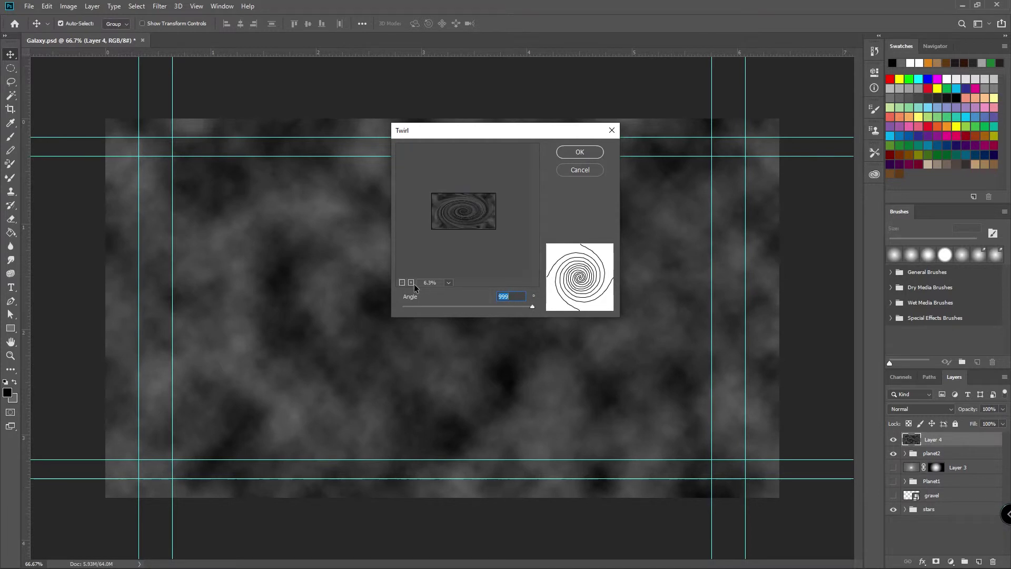
{"action": "left_click", "coordinate": [412, 282]}
{"action": "left_click", "coordinate": [580, 152]}
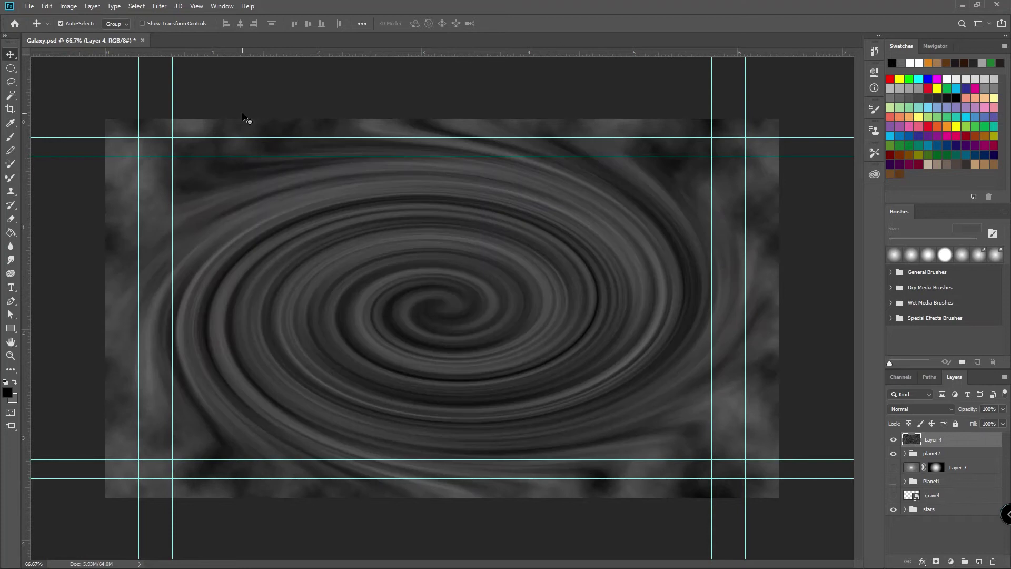
Apply Twirl a second time with a gentler angle of 29.
{"action": "left_click", "coordinate": [164, 7]}
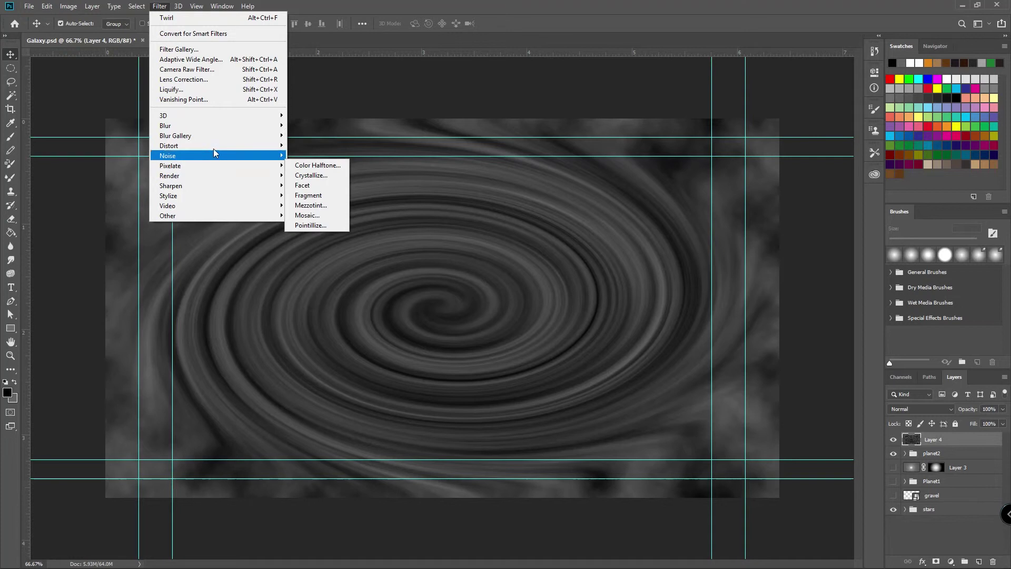
{"action": "mouse_move", "coordinate": [216, 147]}
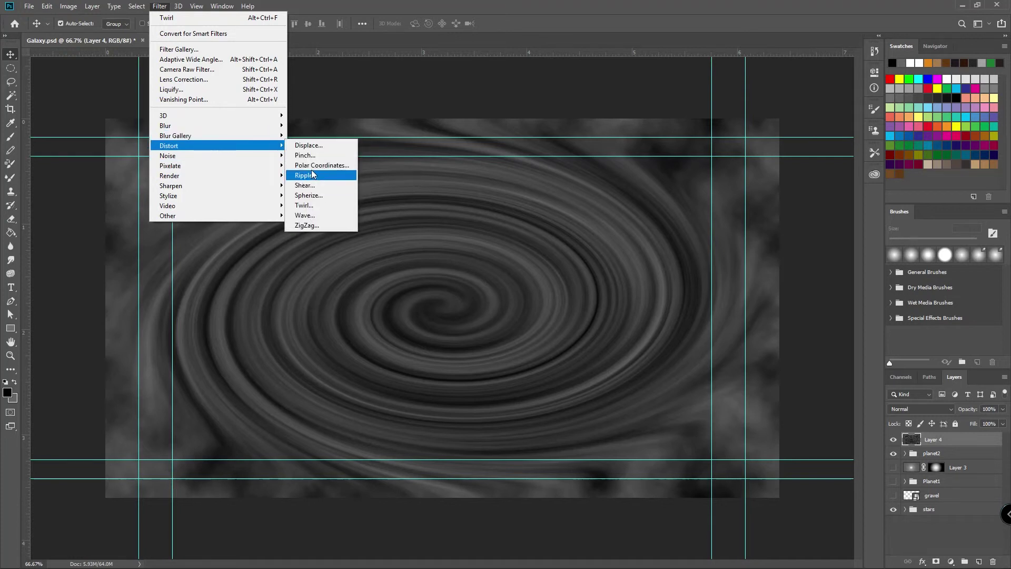
{"action": "left_click", "coordinate": [315, 205]}
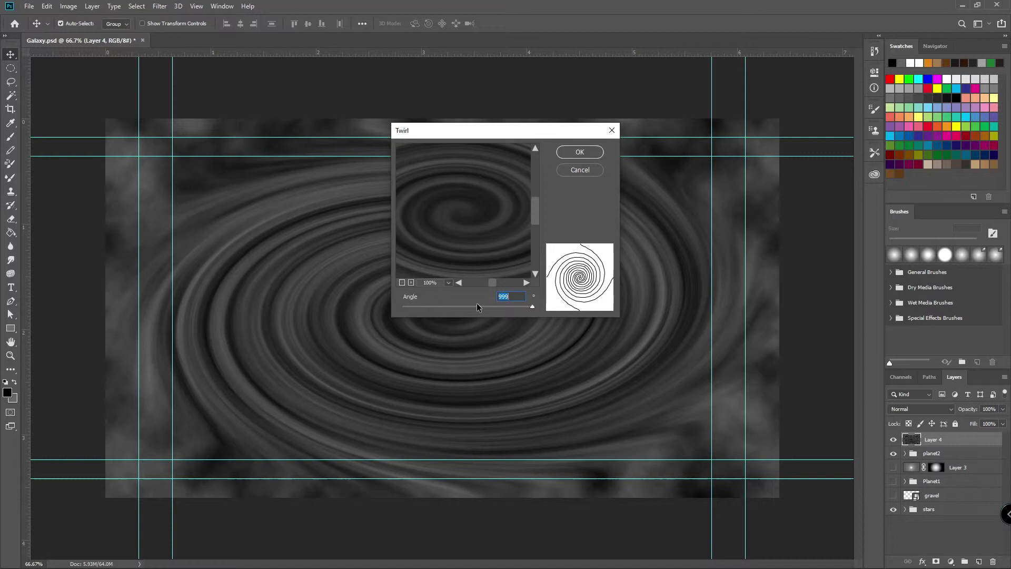
{"action": "mouse_move", "coordinate": [485, 306]}
{"action": "left_mouse_down"}
{"action": "mouse_move", "coordinate": [460, 307]}
{"action": "mouse_move", "coordinate": [469, 305]}
{"action": "left_mouse_up"}
{"action": "left_click", "coordinate": [580, 152]}
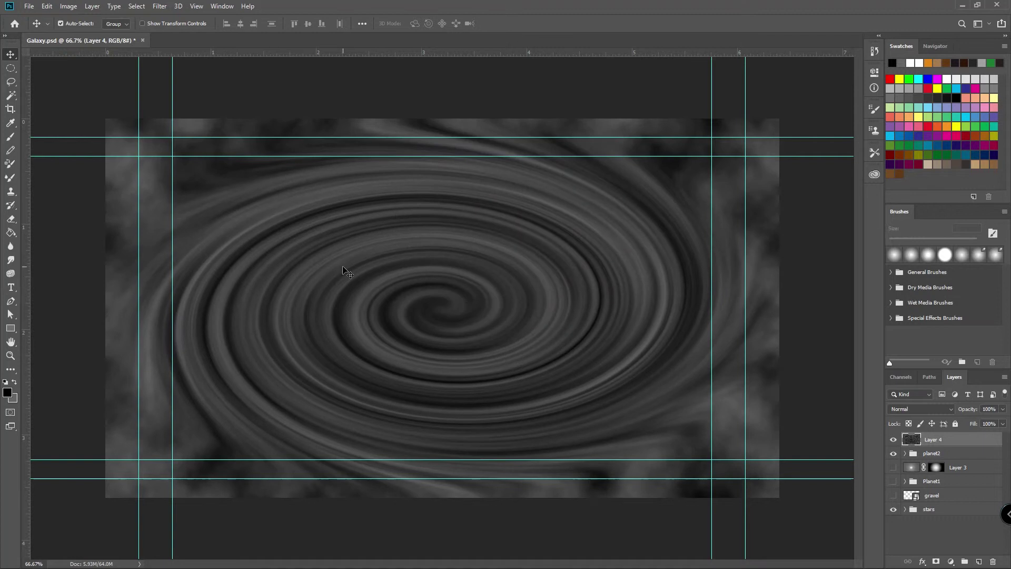
Apply Levels with input values 3, 0.8 and 99 to the swirl.
{"action": "key", "text": "ctrl+l"}
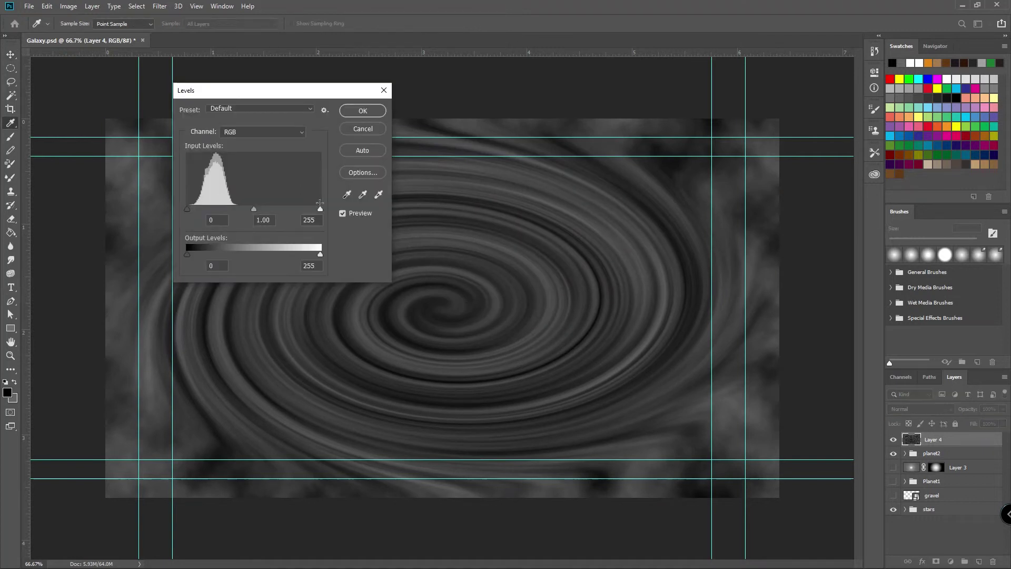
{"action": "left_click_drag", "start_coordinate": [319, 205], "coordinate": [184, 210]}
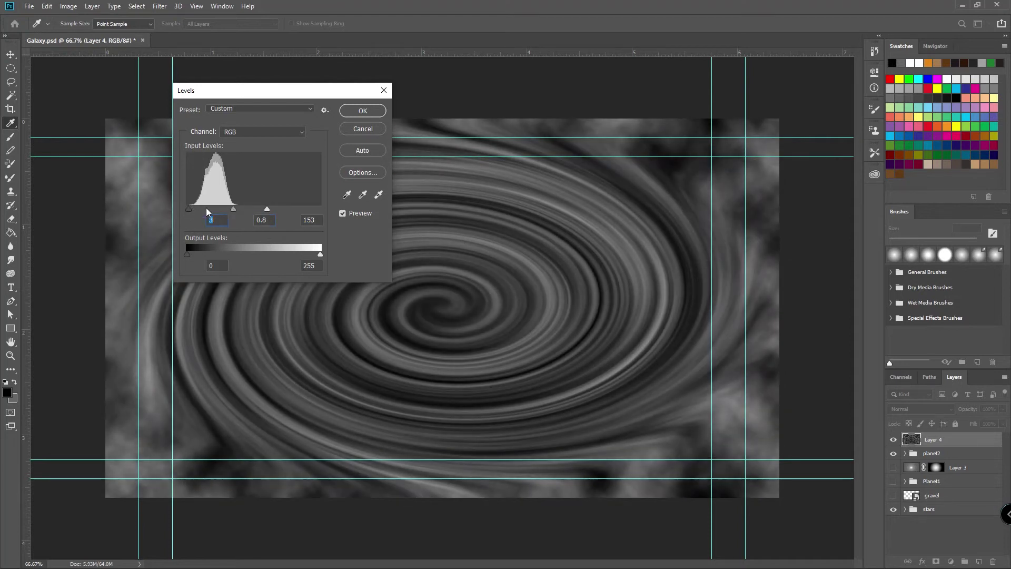
{"action": "left_click_drag", "start_coordinate": [267, 208], "coordinate": [238, 207]}
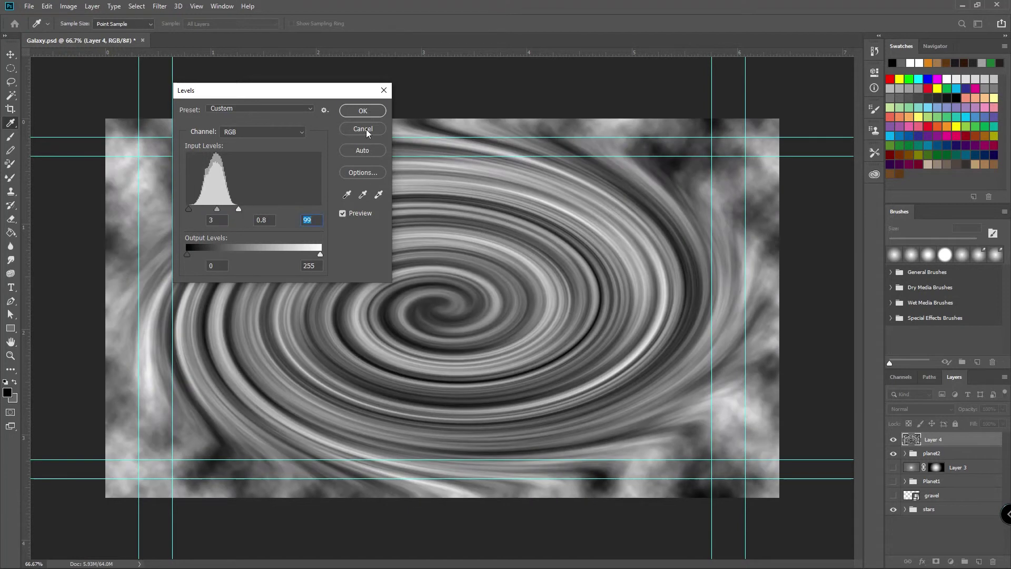
{"action": "left_click", "coordinate": [363, 112]}
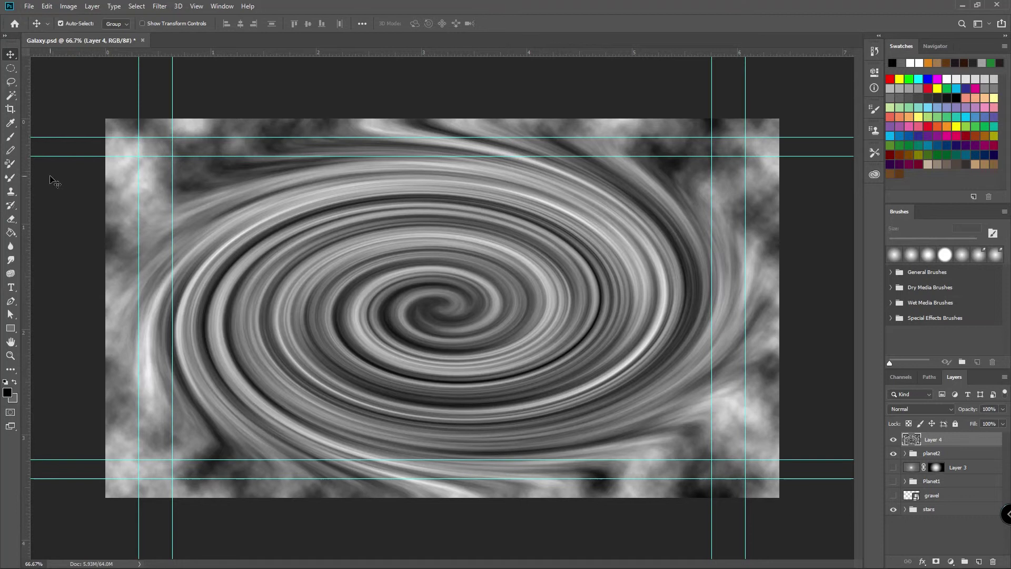
Draw an elliptical marquee selection around the swirl's centre.
{"action": "left_click", "coordinate": [10, 69]}
{"action": "left_click", "coordinate": [62, 77]}
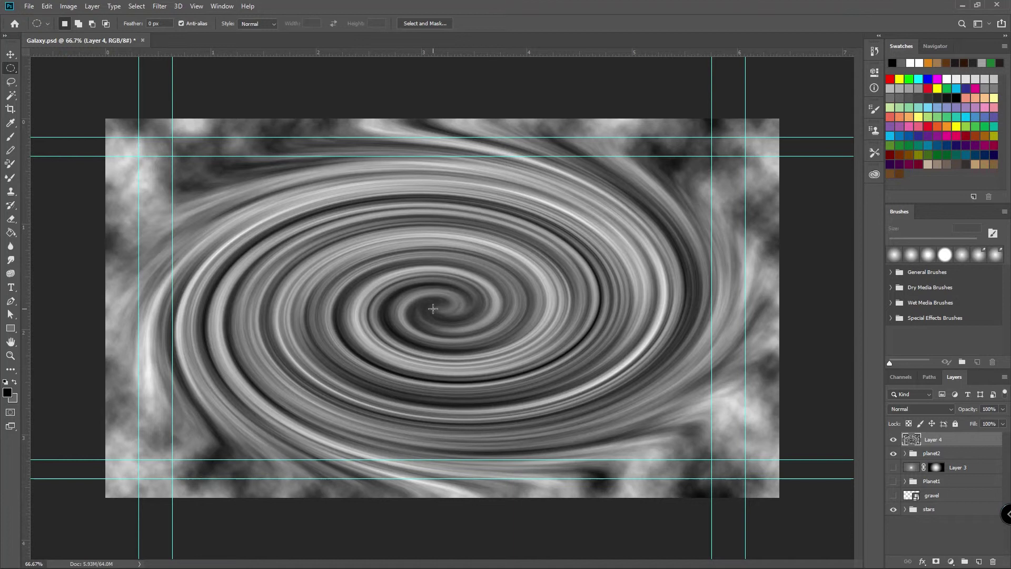
{"action": "left_click_drag", "start_coordinate": [434, 308], "coordinate": [662, 463]}
{"action": "mouse_move", "coordinate": [536, 395]}
{"action": "left_mouse_down"}
{"action": "mouse_move", "coordinate": [548, 396]}
{"action": "mouse_move", "coordinate": [539, 400]}
{"action": "left_mouse_up"}
Feather the oval selection by 65 pixels.
{"action": "left_click", "coordinate": [134, 6]}
{"action": "mouse_move", "coordinate": [203, 155]}
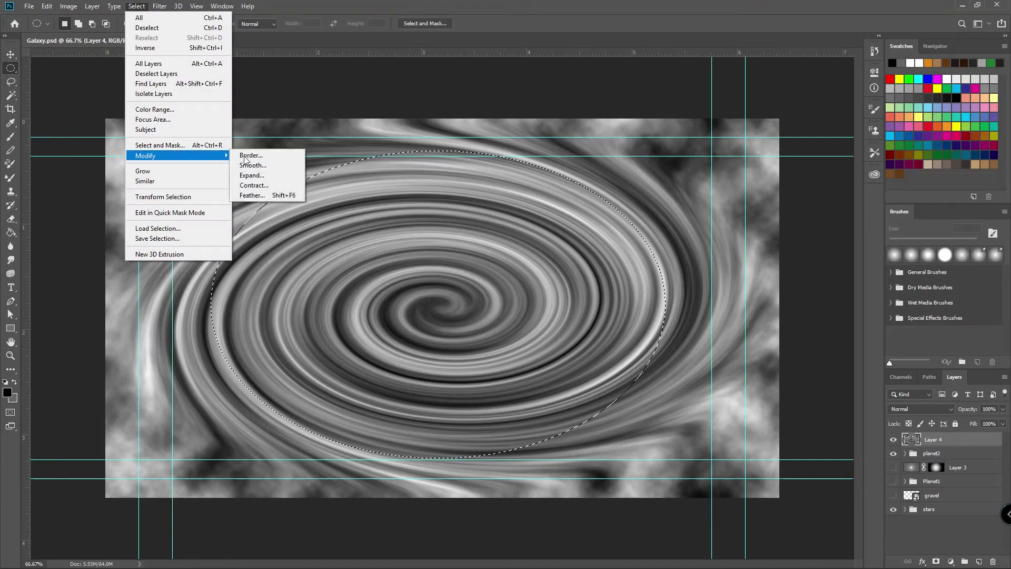
{"action": "left_click", "coordinate": [292, 198]}
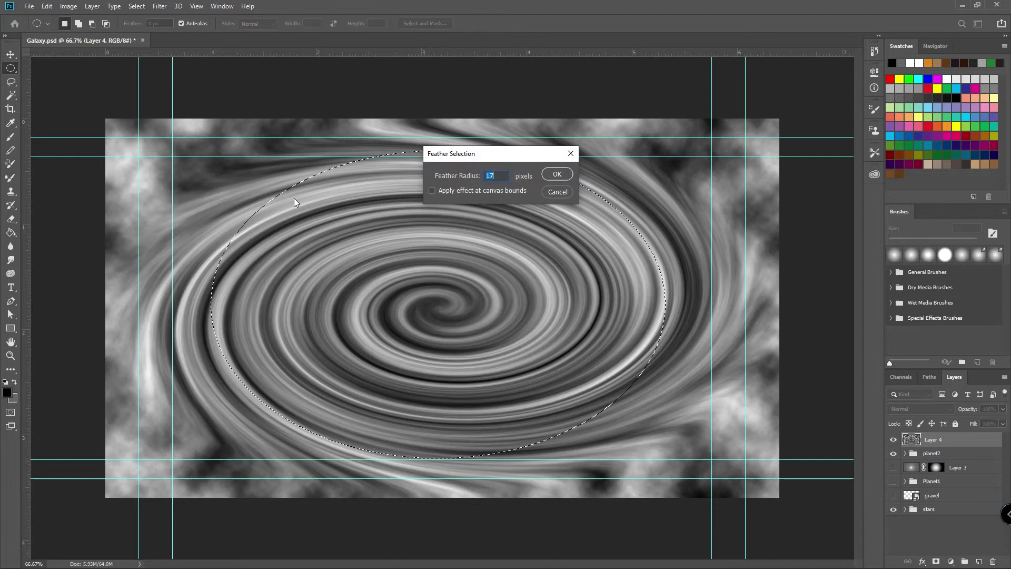
{"action": "type", "text": "65"}
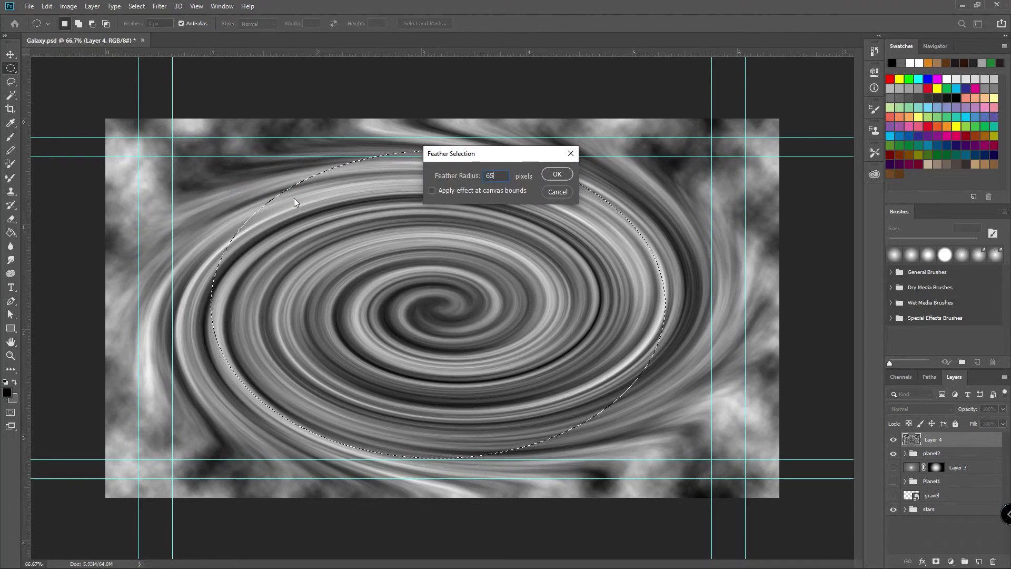
{"action": "left_click", "coordinate": [556, 173]}
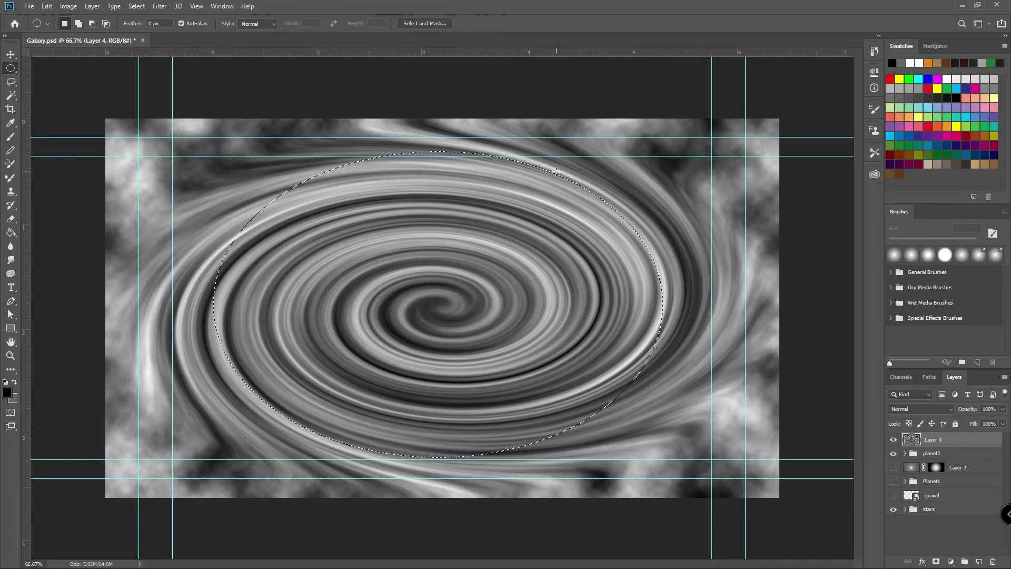
Add a layer mask to Layer 4 from the feathered oval selection.
{"action": "left_click", "coordinate": [936, 562]}
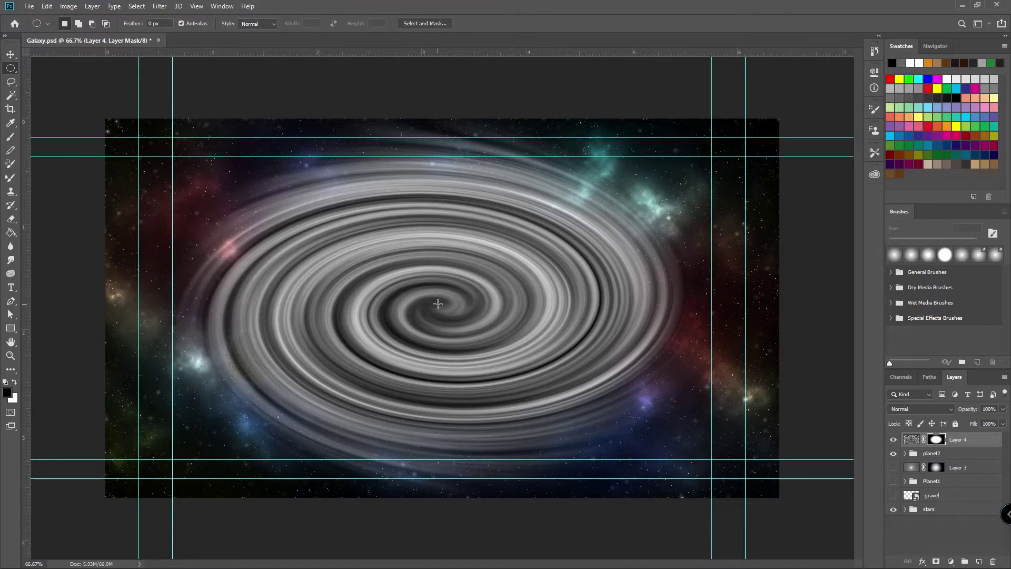
Select a smaller oval over the swirl's centre and feather it by 30 pixels.
{"action": "left_click_drag", "start_coordinate": [438, 304], "coordinate": [559, 372]}
{"action": "left_click_drag", "start_coordinate": [454, 335], "coordinate": [453, 333]}
{"action": "left_click", "coordinate": [159, 7]}
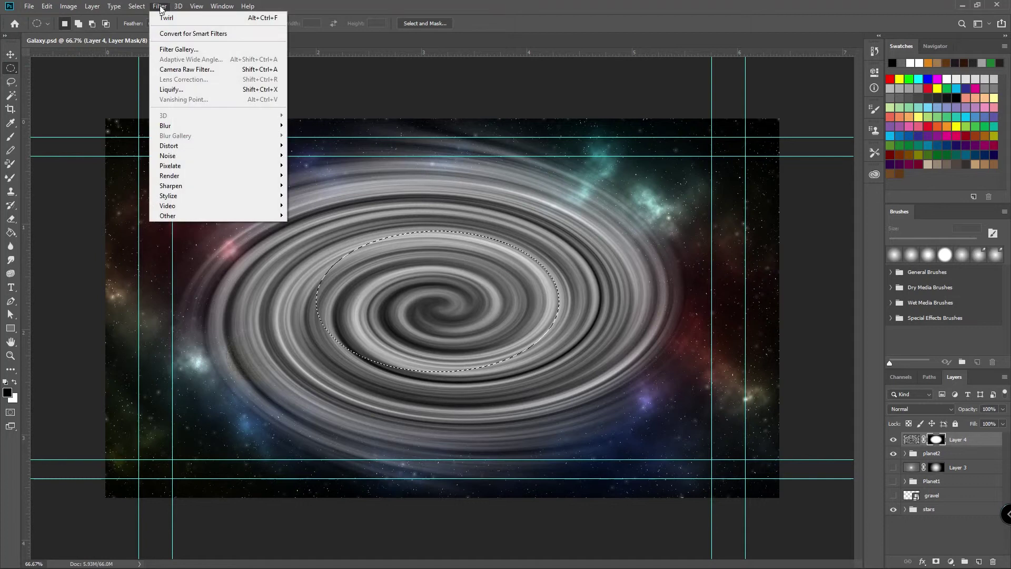
{"action": "mouse_move", "coordinate": [136, 6]}
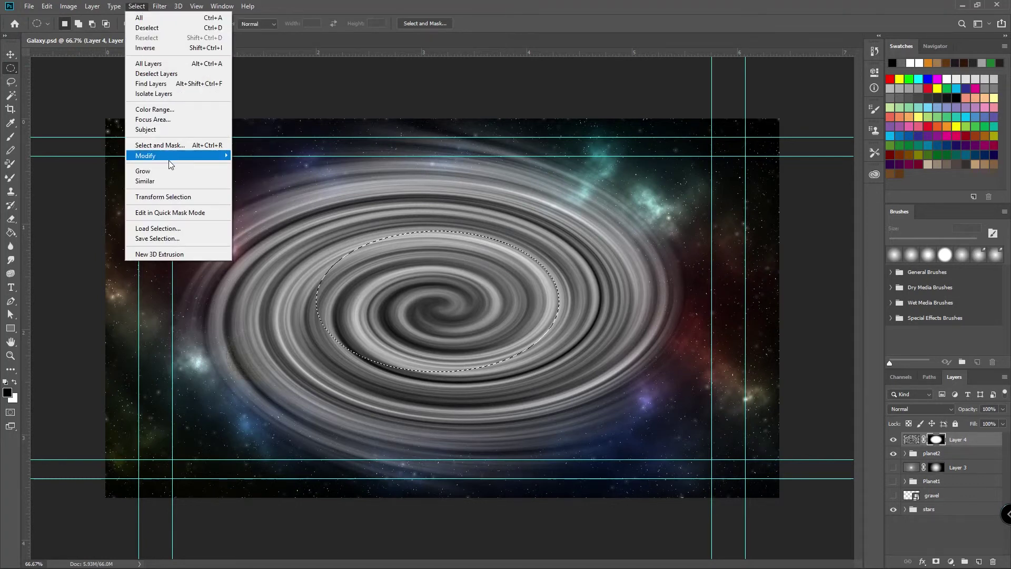
{"action": "mouse_move", "coordinate": [174, 156]}
{"action": "left_click", "coordinate": [275, 197]}
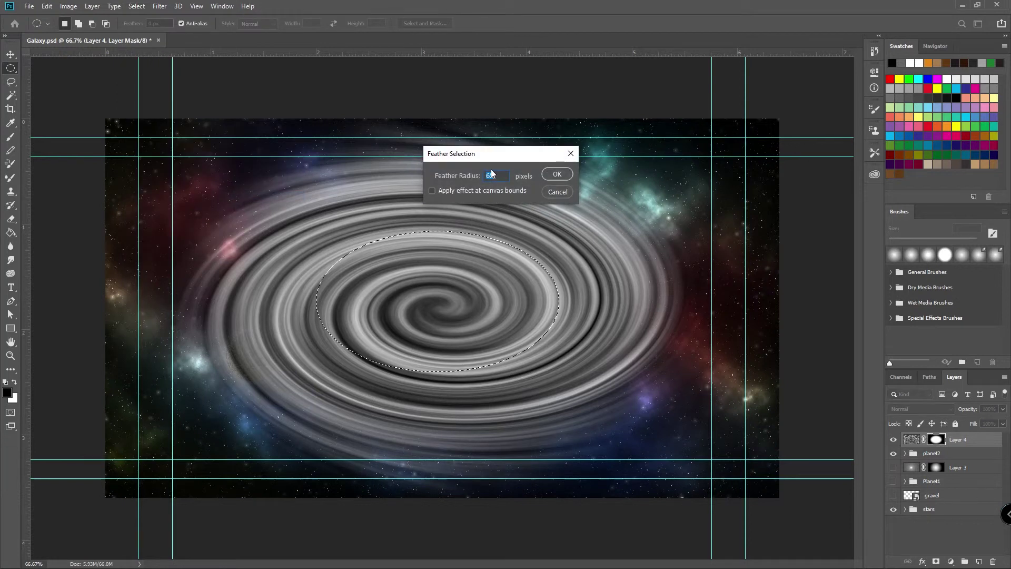
{"action": "type", "text": "30"}
{"action": "key", "text": "Return"}
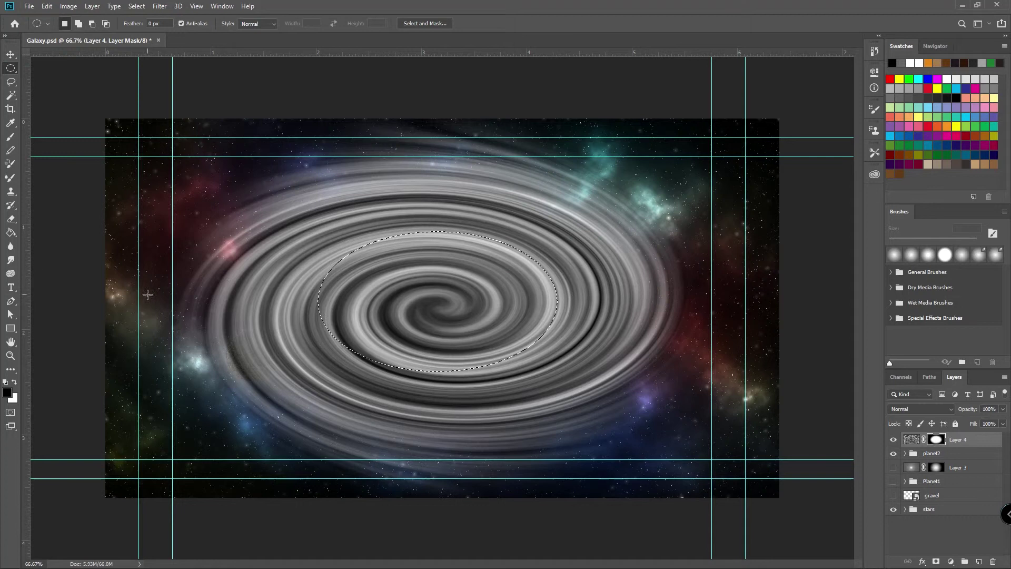
Paint the mask inside the oval with a 183 px brush to hide the centre, then deselect.
{"action": "left_click", "coordinate": [13, 138]}
{"action": "right_click", "coordinate": [383, 279]}
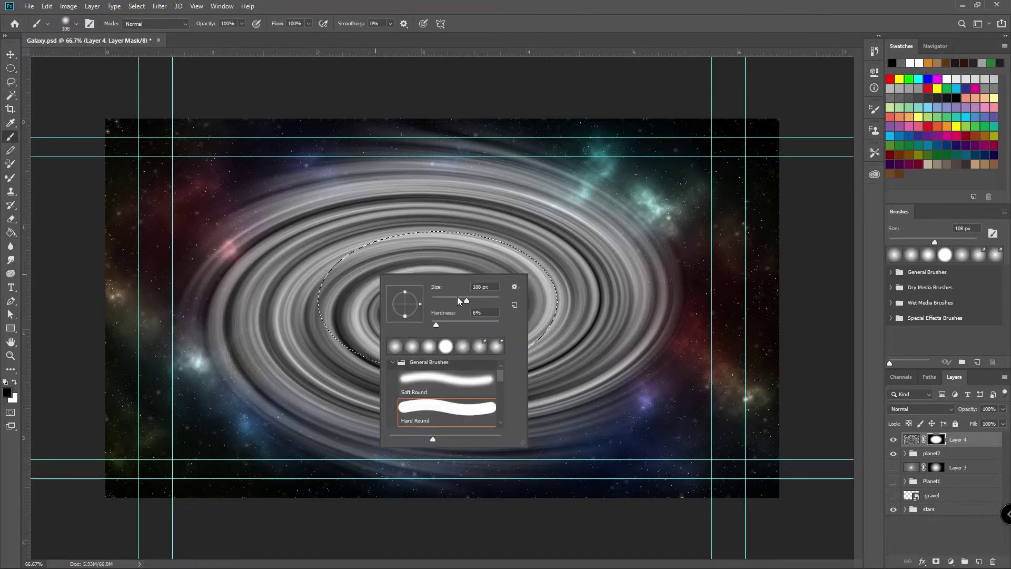
{"action": "left_click_drag", "start_coordinate": [459, 297], "coordinate": [479, 300]}
{"action": "key", "text": "Return"}
{"action": "mouse_move", "coordinate": [338, 256]}
{"action": "left_mouse_down"}
{"action": "mouse_move", "coordinate": [385, 256]}
{"action": "mouse_move", "coordinate": [370, 289]}
{"action": "mouse_move", "coordinate": [419, 326]}
{"action": "mouse_move", "coordinate": [377, 354]}
{"action": "left_mouse_up"}
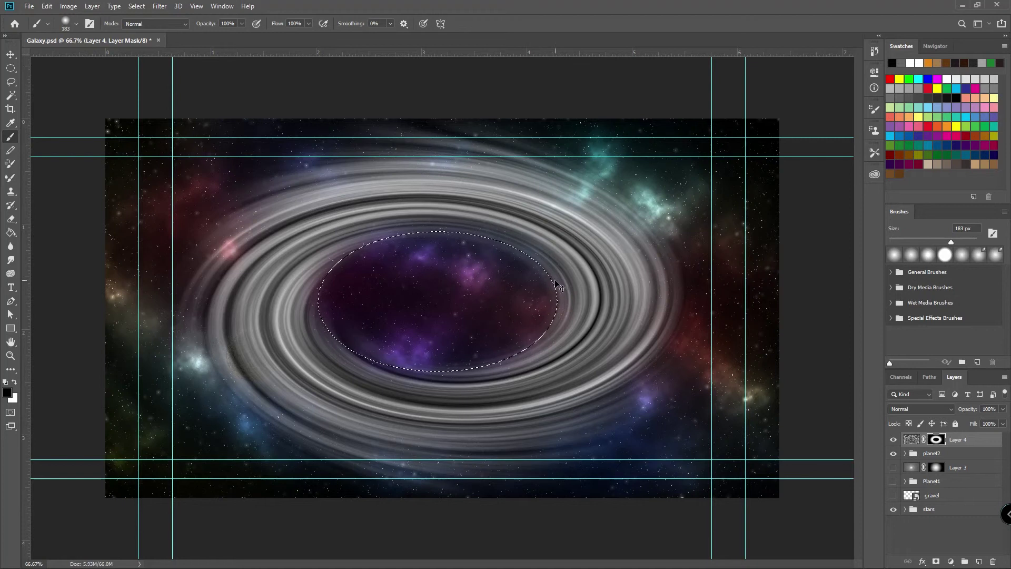
{"action": "key", "text": "ctrl+d"}
Target Layer 4's image and move the swirl so its hollow centre surrounds the small planet.
{"action": "left_click", "coordinate": [909, 440]}
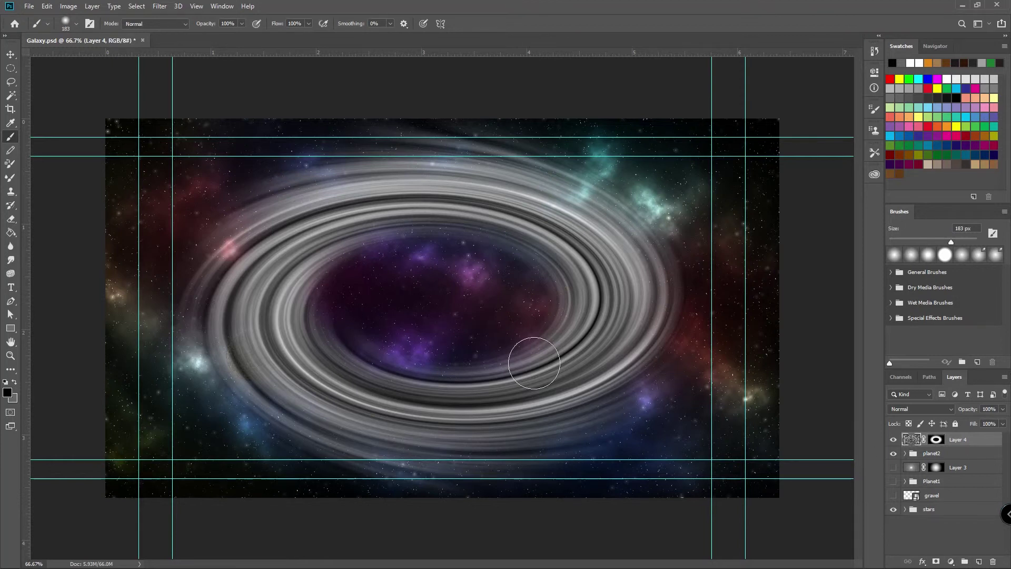
{"action": "left_click_drag", "start_coordinate": [912, 443], "coordinate": [981, 562]}
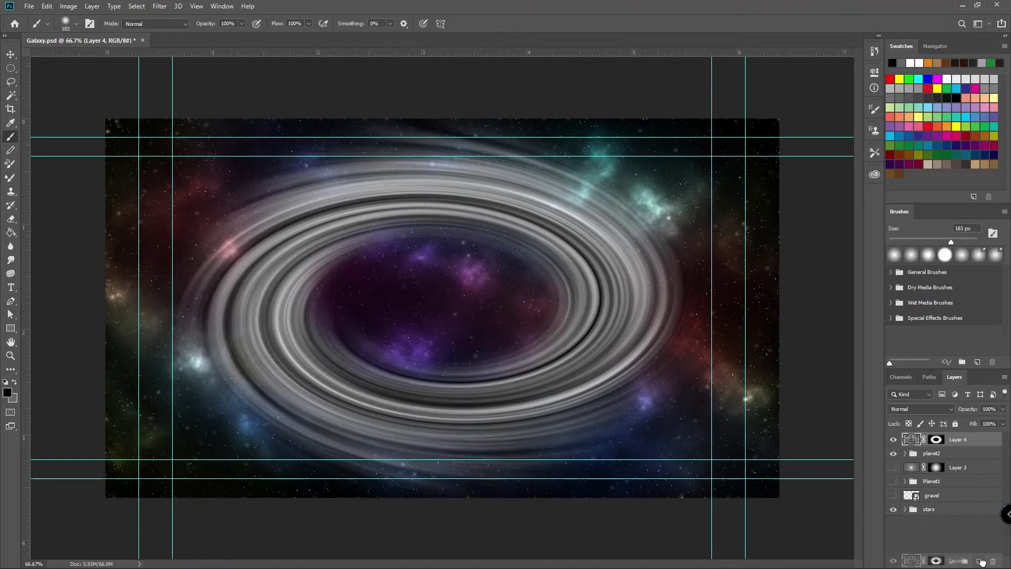
{"action": "left_click_drag", "start_coordinate": [983, 562], "coordinate": [916, 443]}
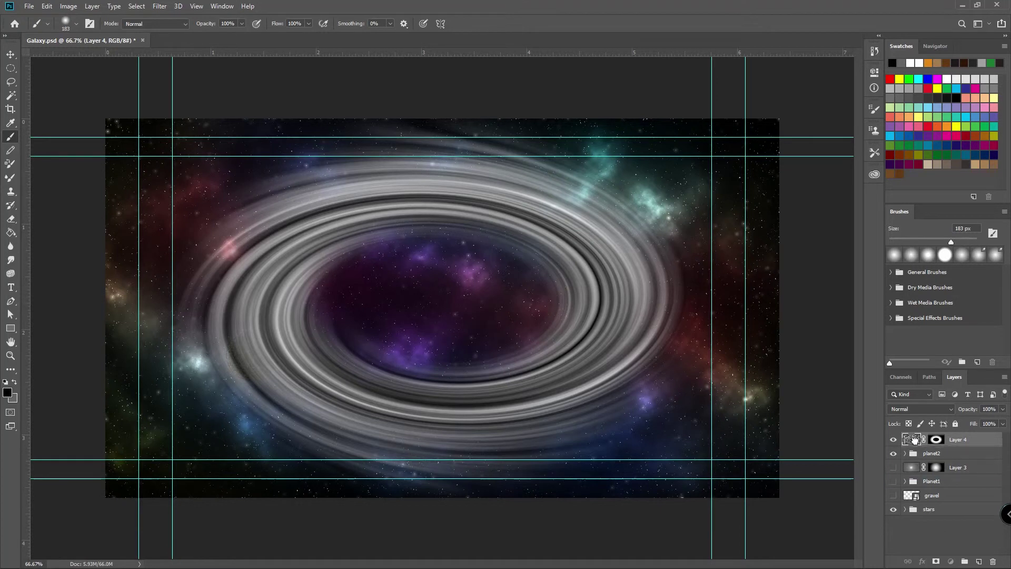
{"action": "left_click", "coordinate": [11, 55]}
{"action": "left_click_drag", "start_coordinate": [491, 187], "coordinate": [322, 238]}
Free Transform the swirl to shrink it and centre it on the small planet.
{"action": "key", "text": "ctrl+t"}
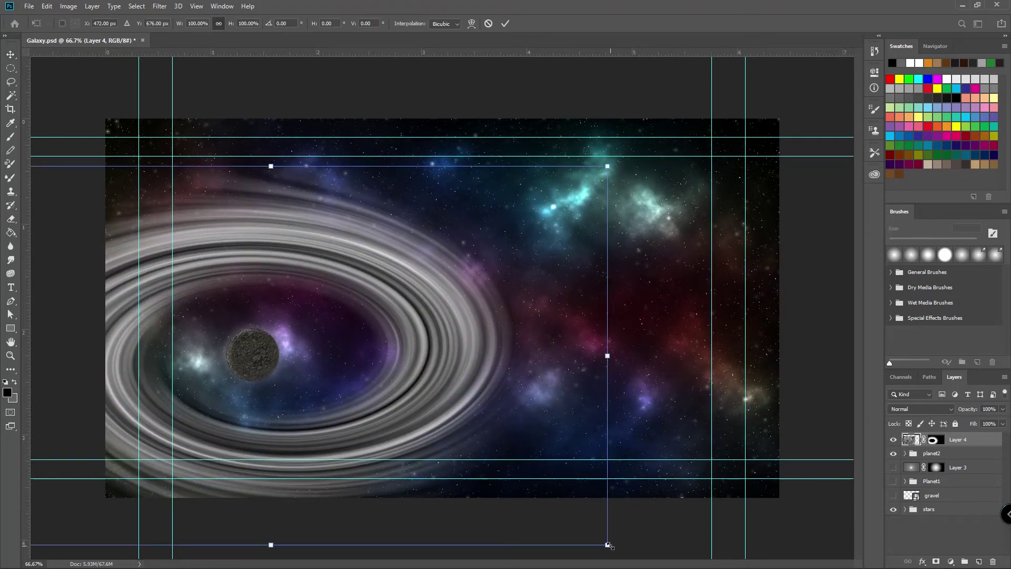
{"action": "left_click_drag", "start_coordinate": [609, 545], "coordinate": [153, 329]}
{"action": "left_click_drag", "start_coordinate": [127, 254], "coordinate": [325, 358]}
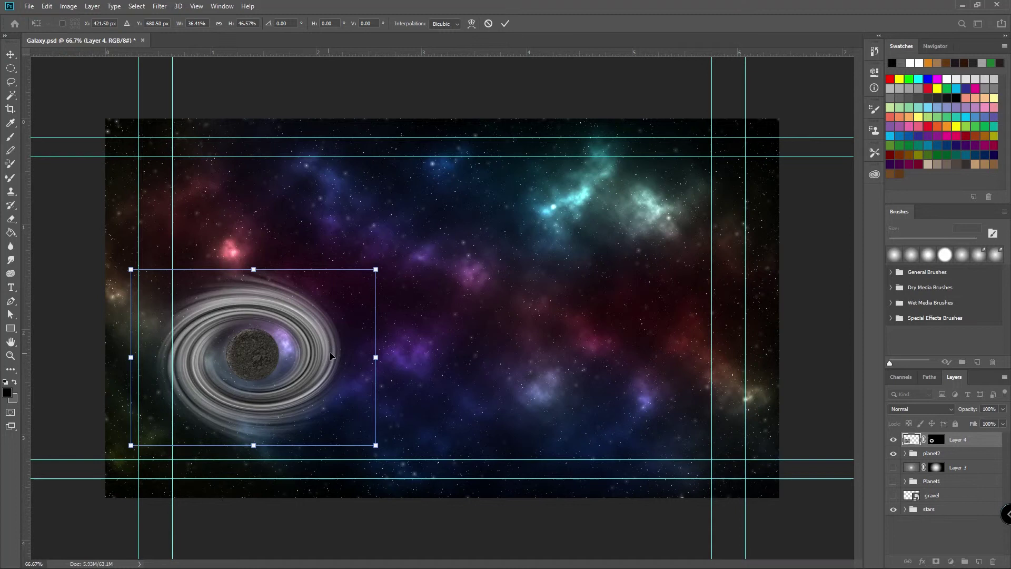
Apply a perspective transform to tilt the ring, then rotate and lower it around the planet.
{"action": "right_click", "coordinate": [307, 330]}
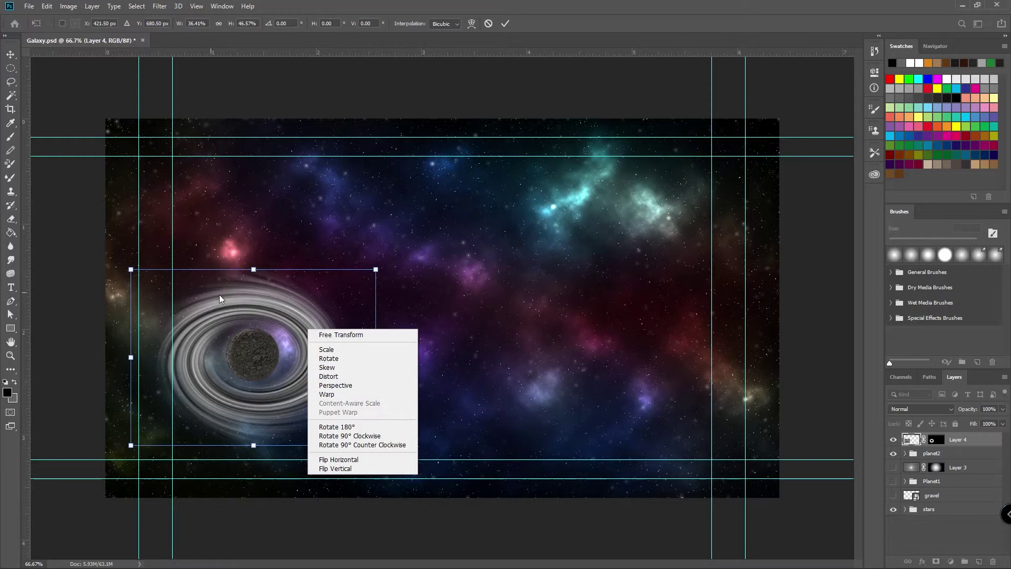
{"action": "left_click", "coordinate": [371, 385]}
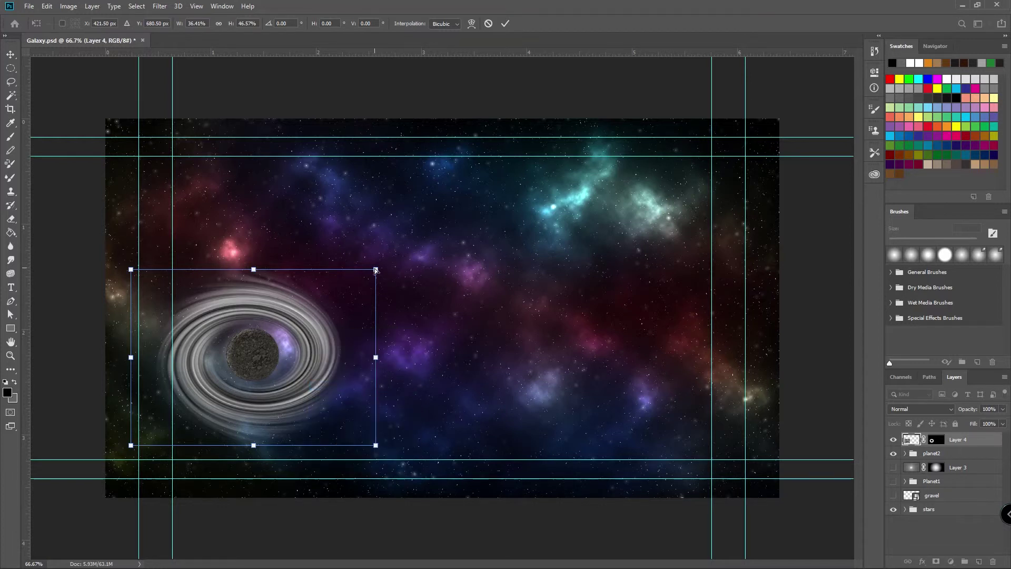
{"action": "left_click_drag", "start_coordinate": [375, 269], "coordinate": [283, 293]}
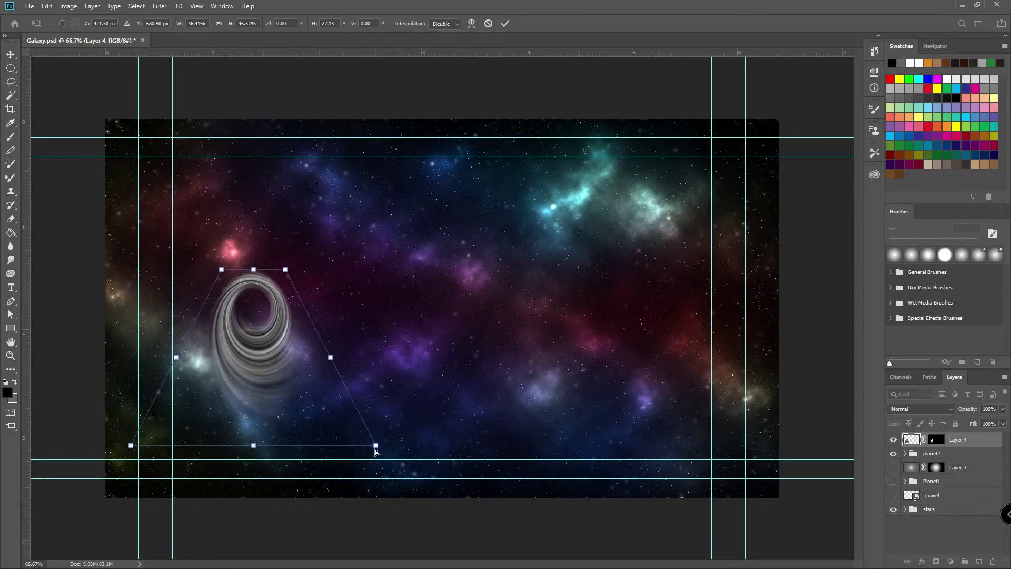
{"action": "left_click_drag", "start_coordinate": [377, 446], "coordinate": [497, 375]}
{"action": "left_click_drag", "start_coordinate": [255, 450], "coordinate": [248, 424]}
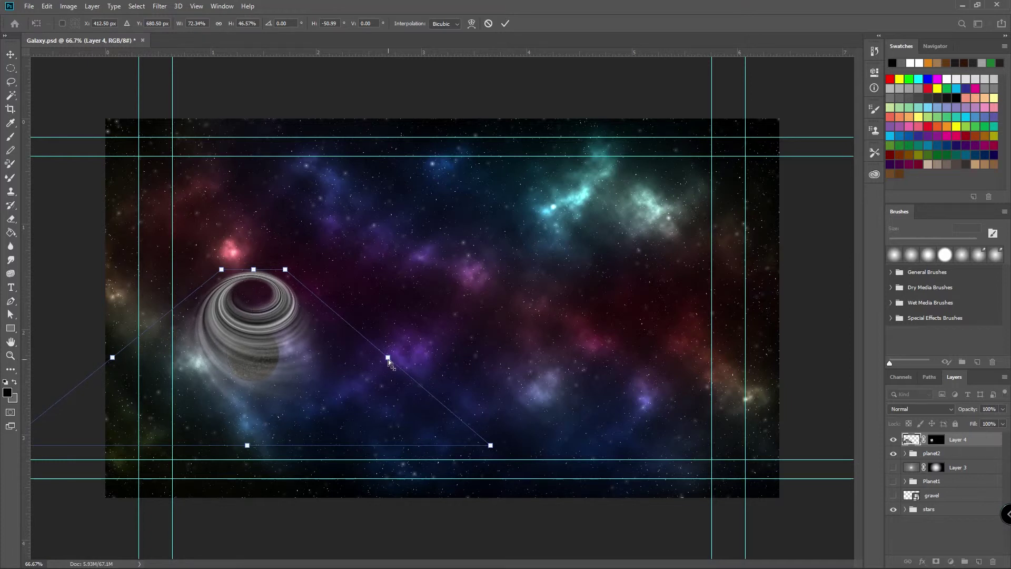
{"action": "left_click_drag", "start_coordinate": [387, 357], "coordinate": [390, 357]}
{"action": "left_click_drag", "start_coordinate": [253, 309], "coordinate": [255, 368]}
Scale the ring larger and taller around the planet, undoing unwanted stretches.
{"action": "right_click", "coordinate": [255, 369]}
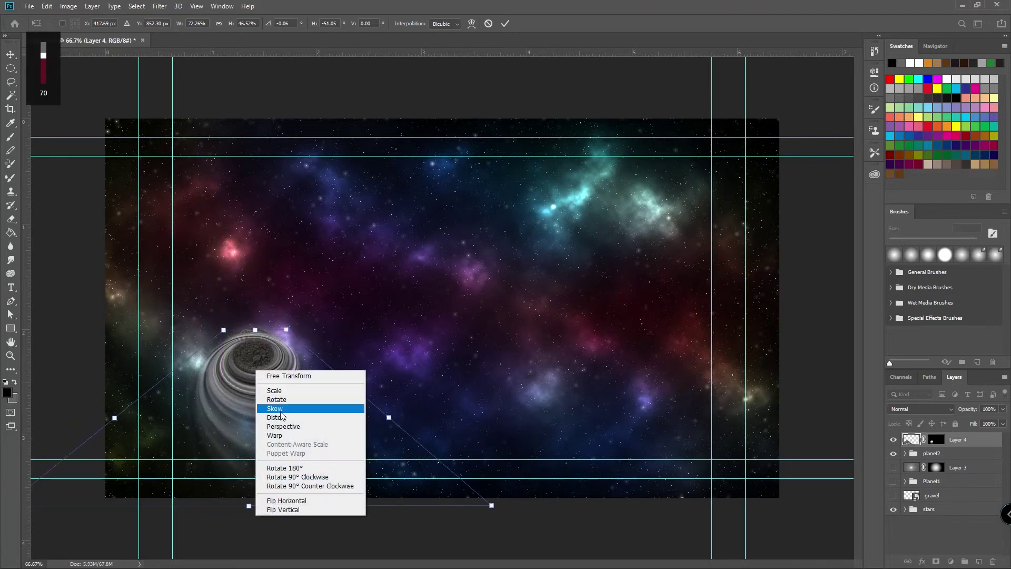
{"action": "left_click", "coordinate": [294, 390]}
{"action": "left_click_drag", "start_coordinate": [389, 417], "coordinate": [440, 428]}
{"action": "key", "text": "ctrl+z"}
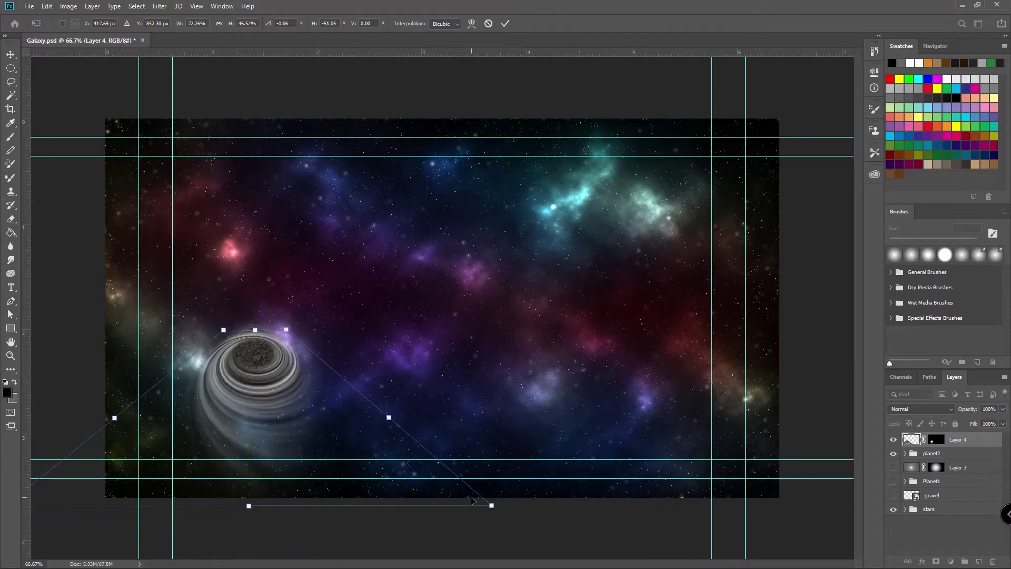
{"action": "mouse_move", "coordinate": [492, 506]}
{"action": "left_mouse_down"}
{"action": "mouse_move", "coordinate": [537, 538]}
{"action": "mouse_move", "coordinate": [508, 516]}
{"action": "left_mouse_up"}
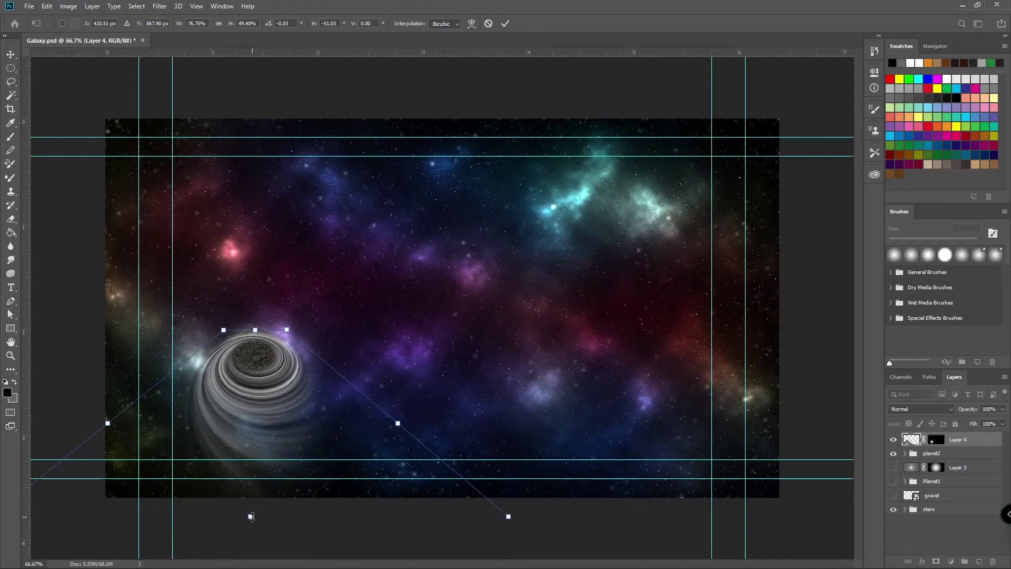
{"action": "left_click_drag", "start_coordinate": [251, 517], "coordinate": [255, 559]}
{"action": "left_click_drag", "start_coordinate": [252, 331], "coordinate": [255, 306]}
{"action": "mouse_move", "coordinate": [259, 375]}
{"action": "left_mouse_down"}
{"action": "mouse_move", "coordinate": [287, 334]}
{"action": "mouse_move", "coordinate": [271, 365]}
{"action": "left_mouse_up"}
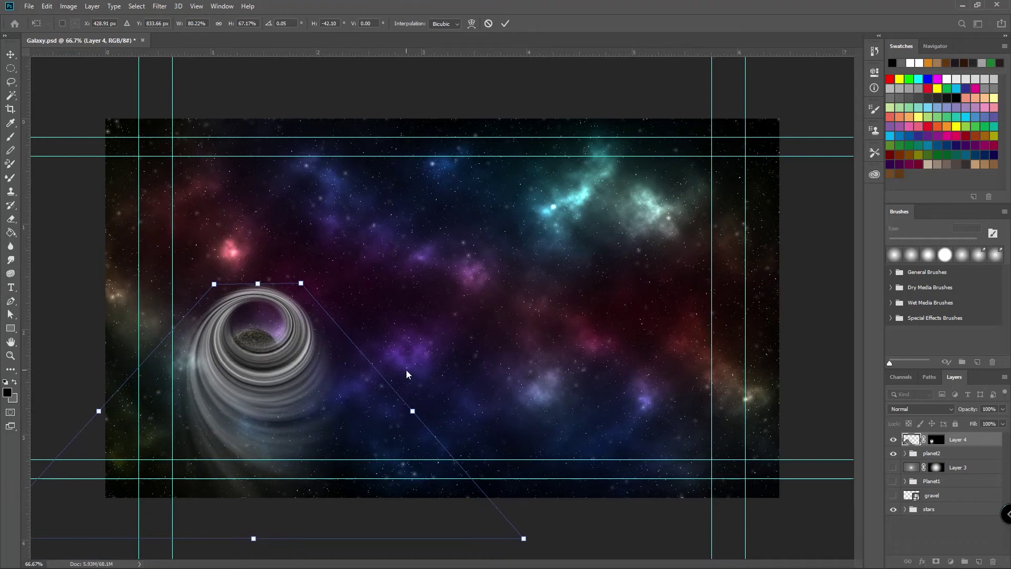
{"action": "mouse_move", "coordinate": [412, 410]}
{"action": "left_mouse_down"}
{"action": "mouse_move", "coordinate": [499, 401]}
{"action": "mouse_move", "coordinate": [386, 404]}
{"action": "mouse_move", "coordinate": [408, 395]}
{"action": "left_mouse_up"}
{"action": "key", "text": "ctrl+z"}
{"action": "key", "text": "ctrl+z"}
{"action": "key", "text": "ctrl+z"}
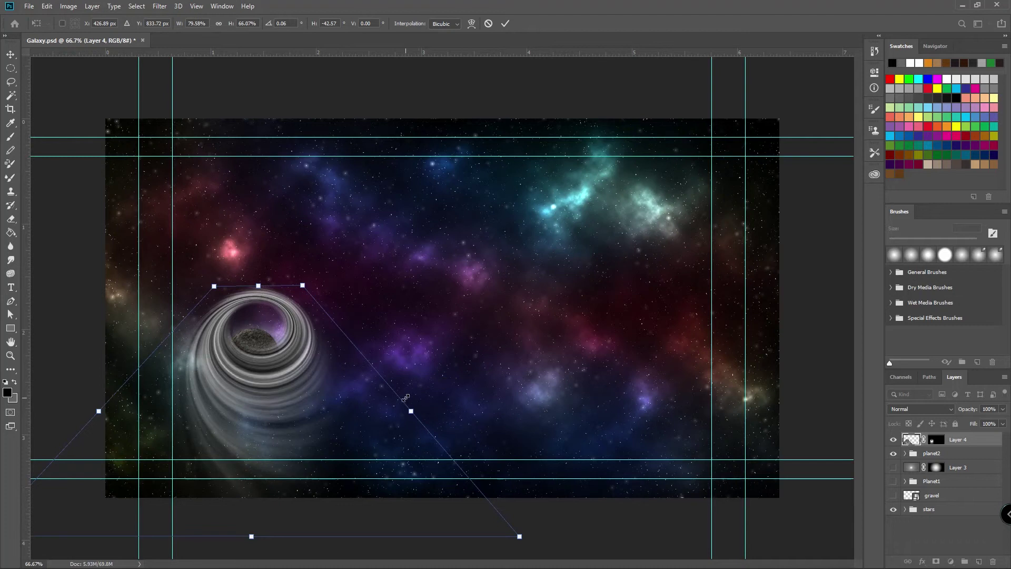
Free-transform the ring into a wide, flattened disc around the small planet at lower left.
{"action": "right_click", "coordinate": [269, 325]}
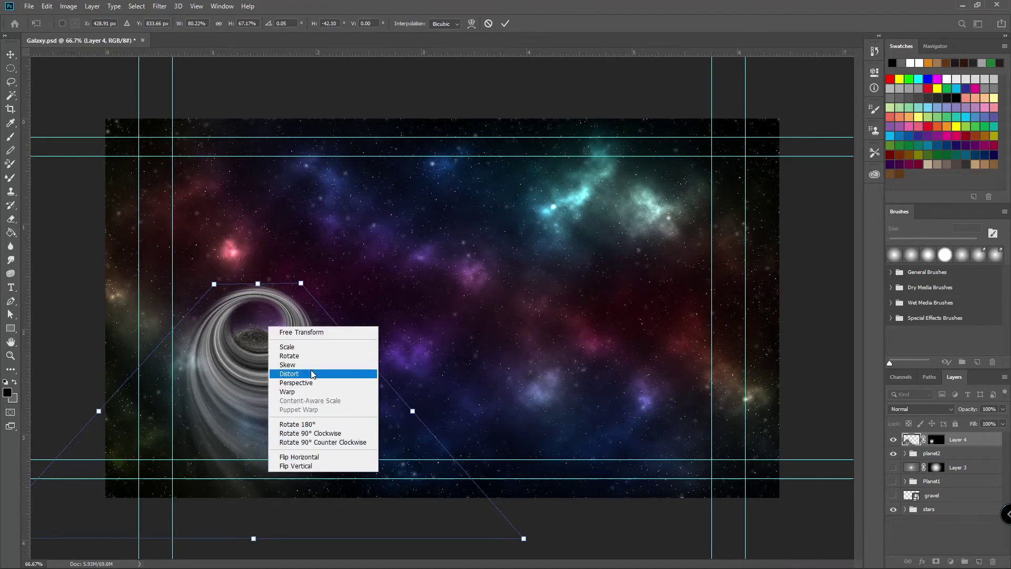
{"action": "left_click", "coordinate": [310, 332]}
{"action": "left_click_drag", "start_coordinate": [301, 282], "coordinate": [329, 261]}
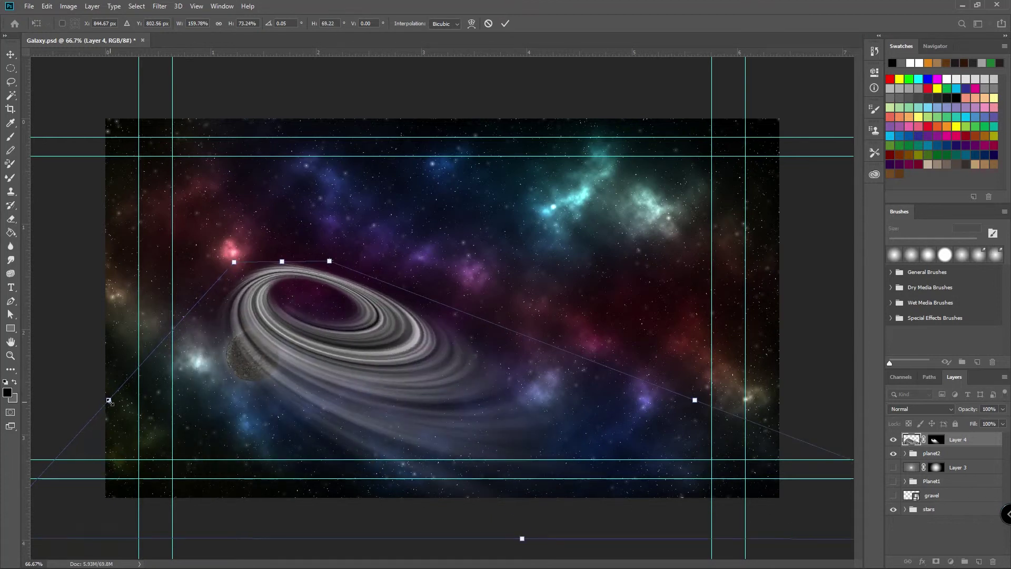
{"action": "left_click_drag", "start_coordinate": [108, 400], "coordinate": [101, 400]}
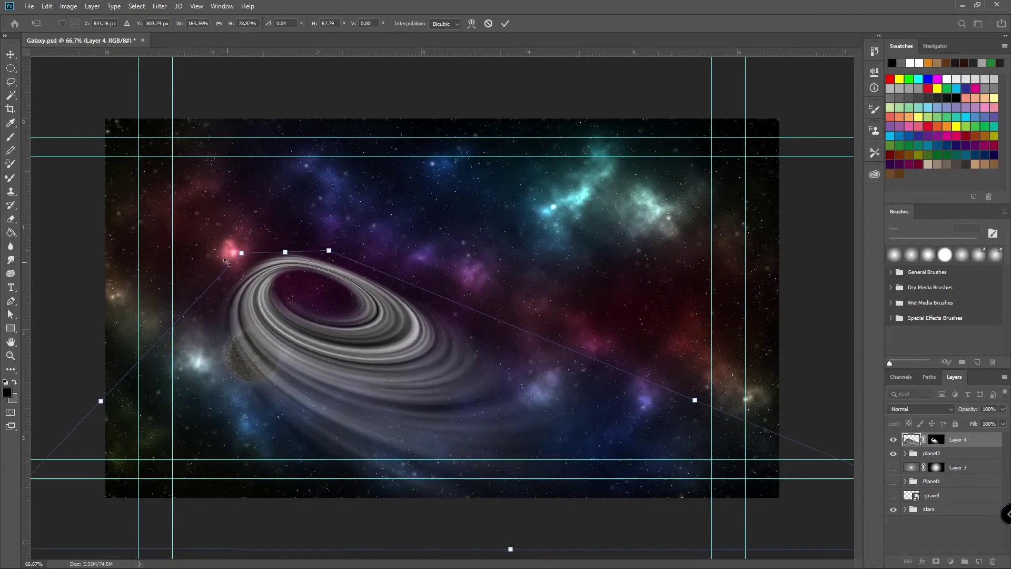
{"action": "left_click_drag", "start_coordinate": [242, 249], "coordinate": [224, 246]}
{"action": "left_click_drag", "start_coordinate": [288, 320], "coordinate": [262, 372]}
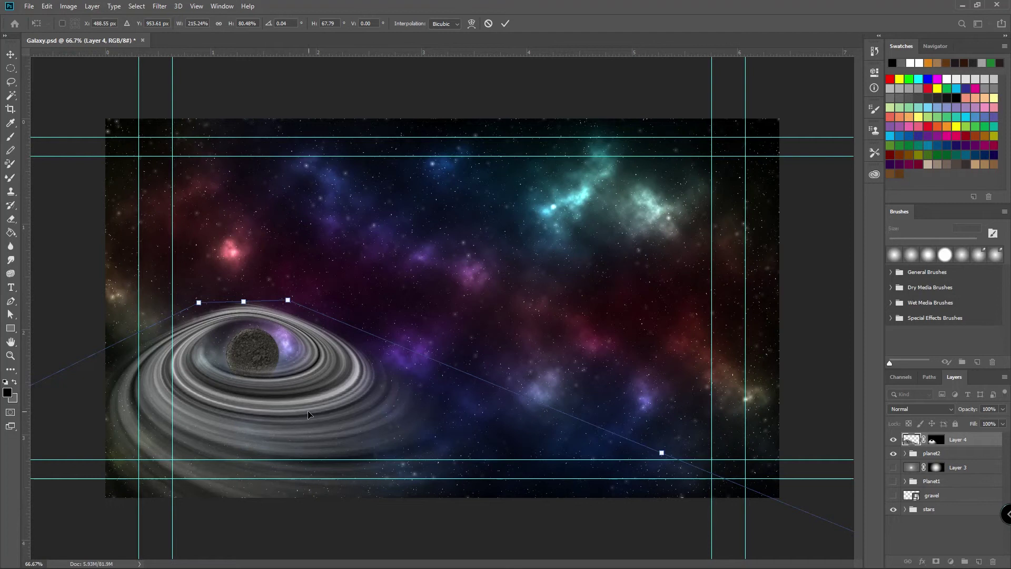
Squash the ring flatter from its bottom edge and shift it down and left.
{"action": "key", "text": "ctrl+minus"}
{"action": "key", "text": "ctrl+minus"}
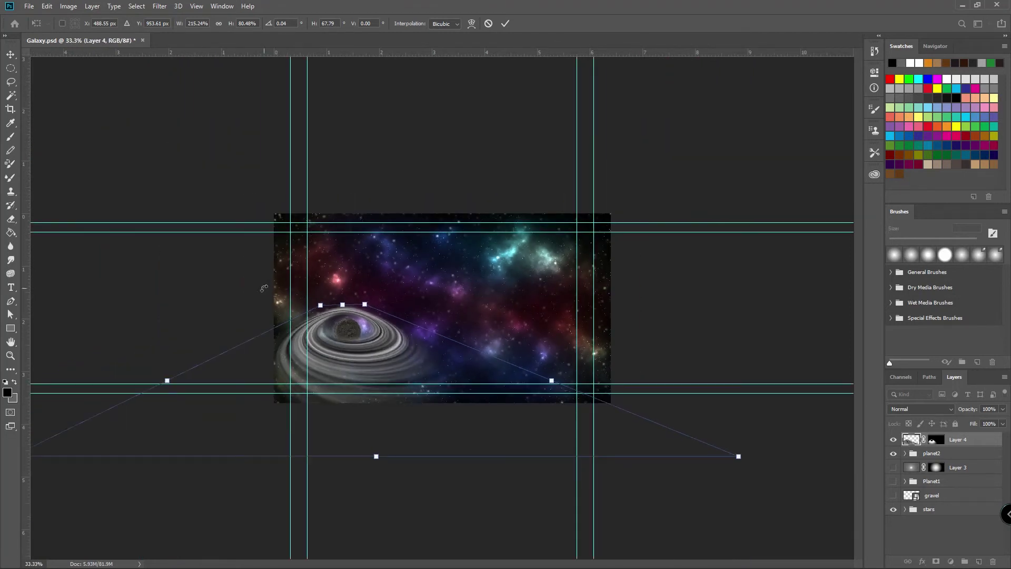
{"action": "right_click", "coordinate": [355, 352]}
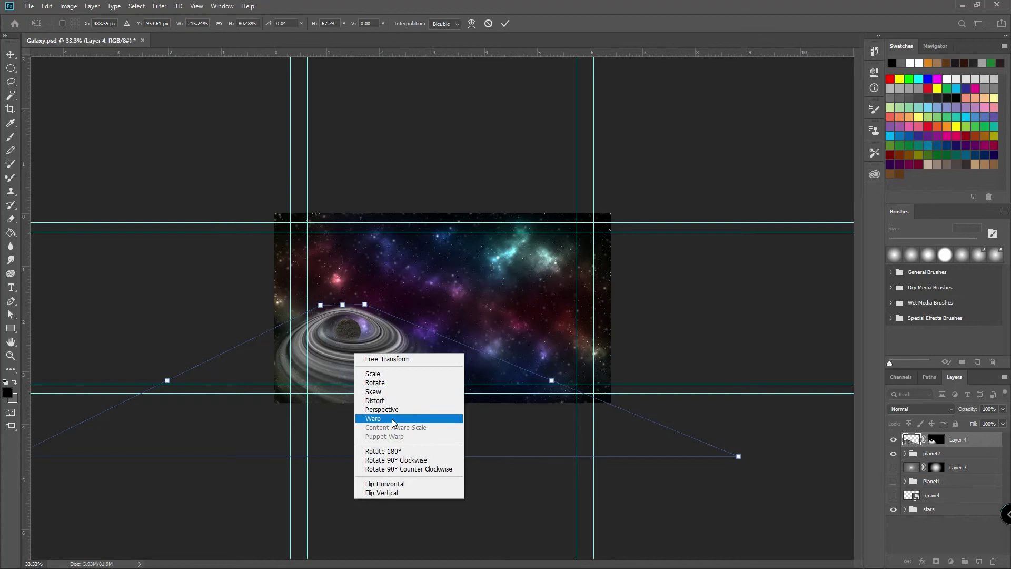
{"action": "left_click", "coordinate": [384, 373]}
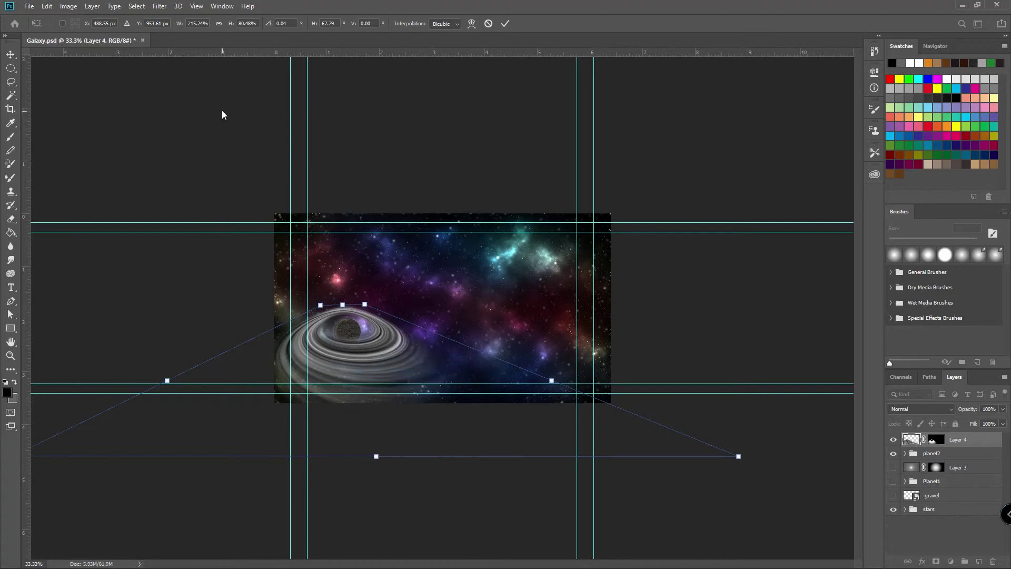
{"action": "left_click", "coordinate": [217, 24]}
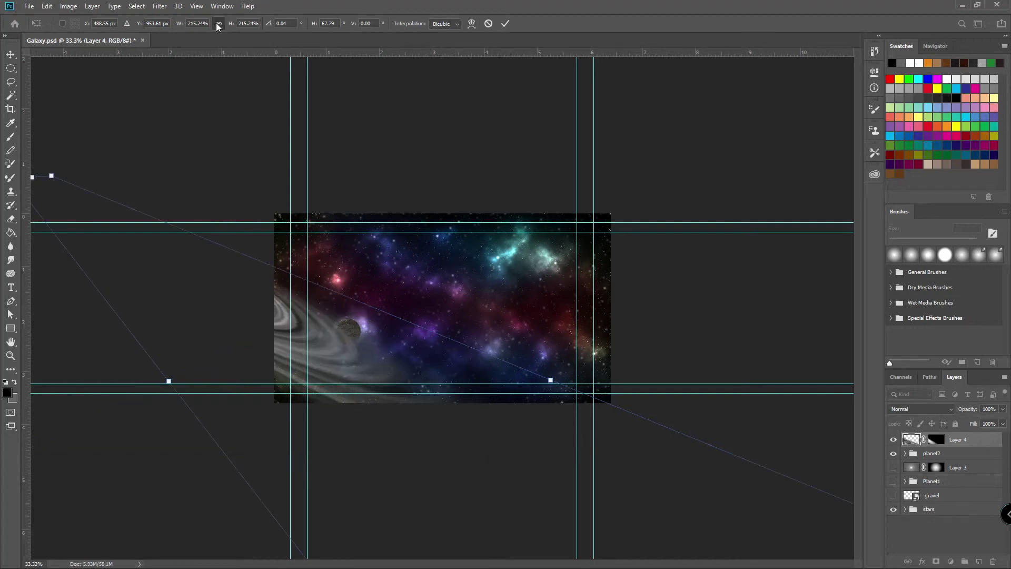
{"action": "key", "text": "ctrl+z"}
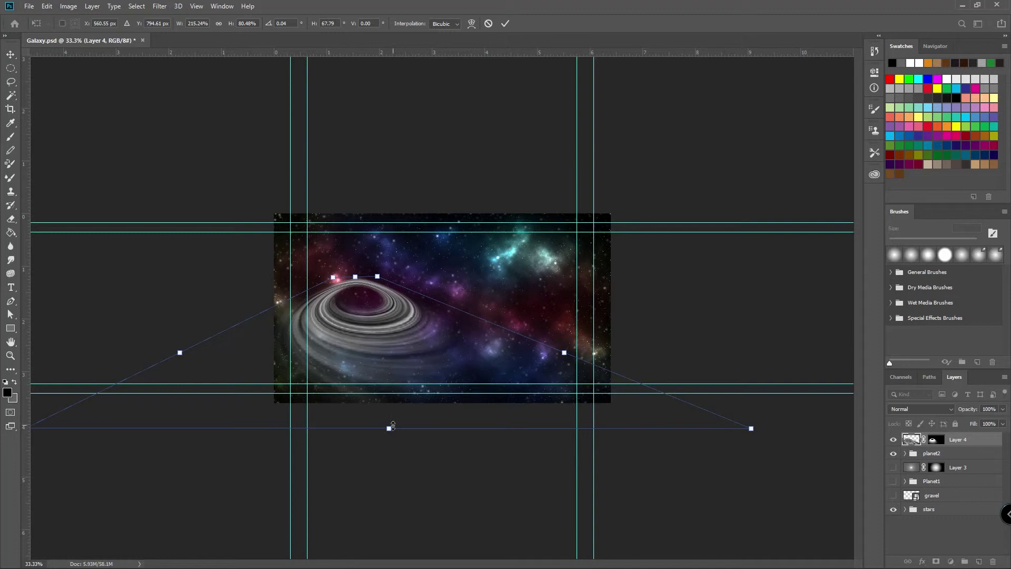
{"action": "left_click_drag", "start_coordinate": [389, 428], "coordinate": [377, 337]}
{"action": "left_click_drag", "start_coordinate": [390, 289], "coordinate": [377, 333]}
Tilt the ring in perspective, widening its far edge and moving it up over the planet.
{"action": "key", "text": "ctrl+plus"}
{"action": "key", "text": "ctrl+plus"}
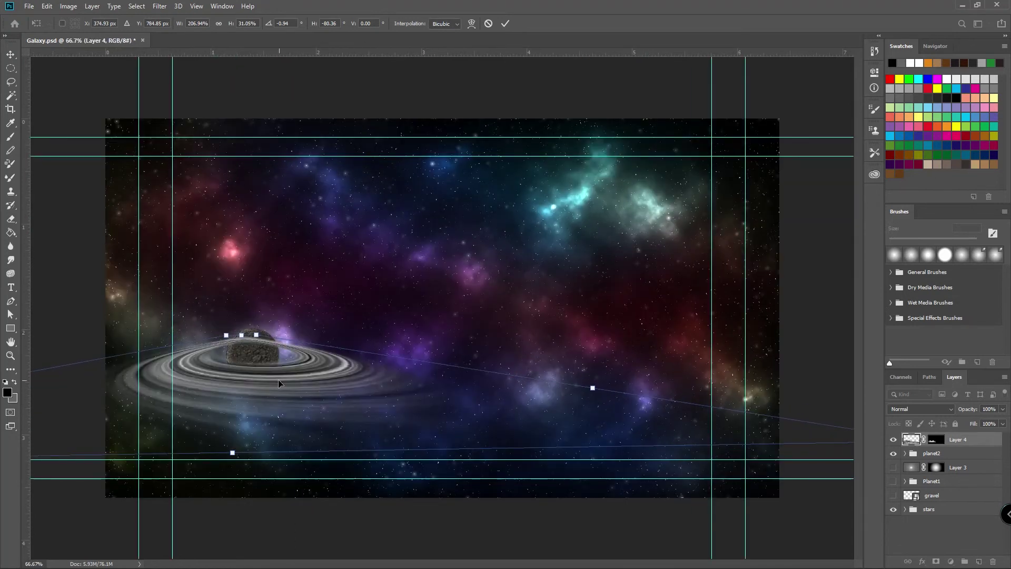
{"action": "left_click_drag", "start_coordinate": [273, 380], "coordinate": [271, 380]}
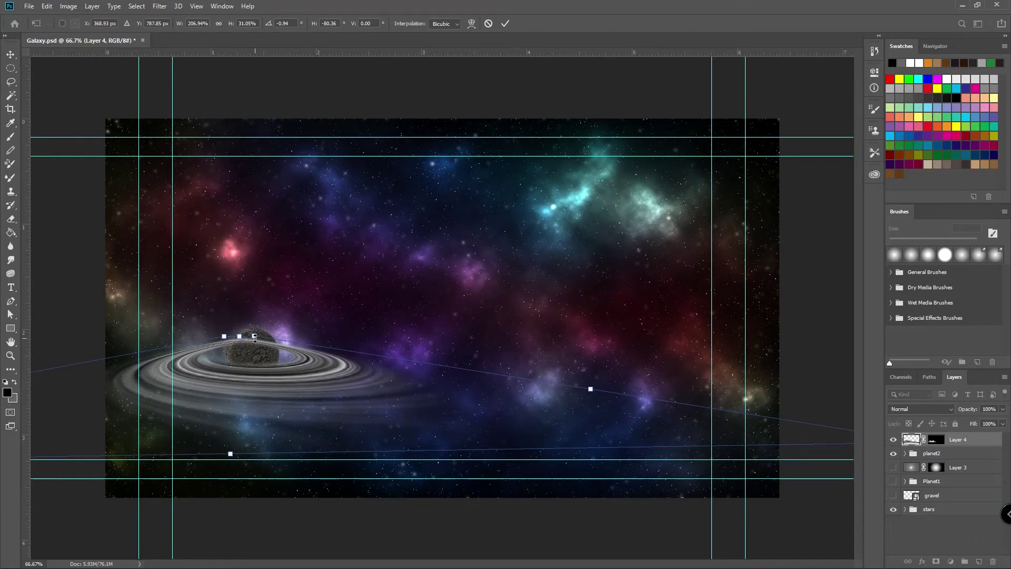
{"action": "right_click", "coordinate": [258, 345]}
{"action": "left_click", "coordinate": [307, 408]}
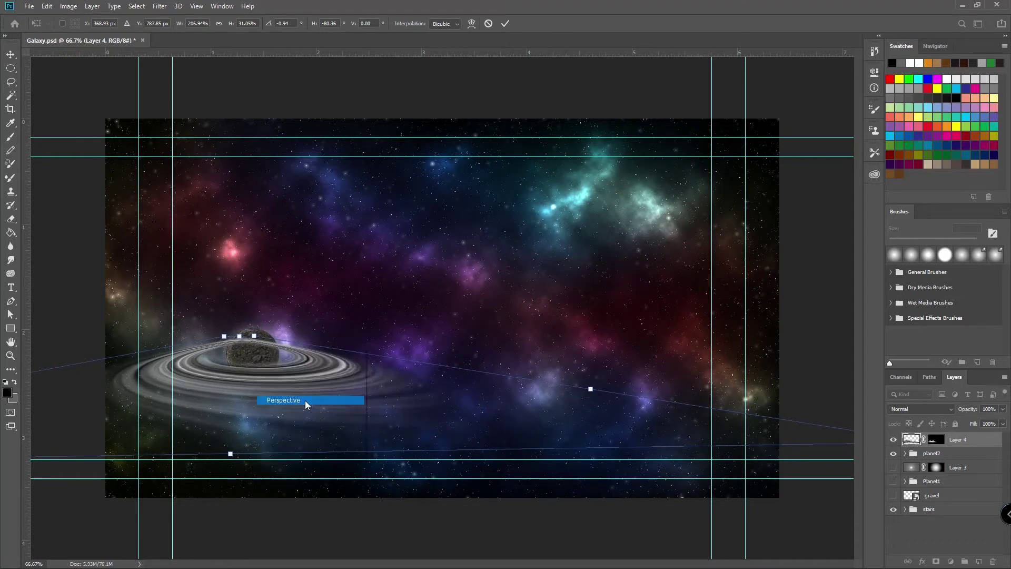
{"action": "mouse_move", "coordinate": [255, 337]}
{"action": "left_mouse_down"}
{"action": "mouse_move", "coordinate": [308, 335]}
{"action": "mouse_move", "coordinate": [260, 337]}
{"action": "mouse_move", "coordinate": [274, 334]}
{"action": "left_mouse_up"}
{"action": "left_click_drag", "start_coordinate": [279, 374], "coordinate": [281, 370]}
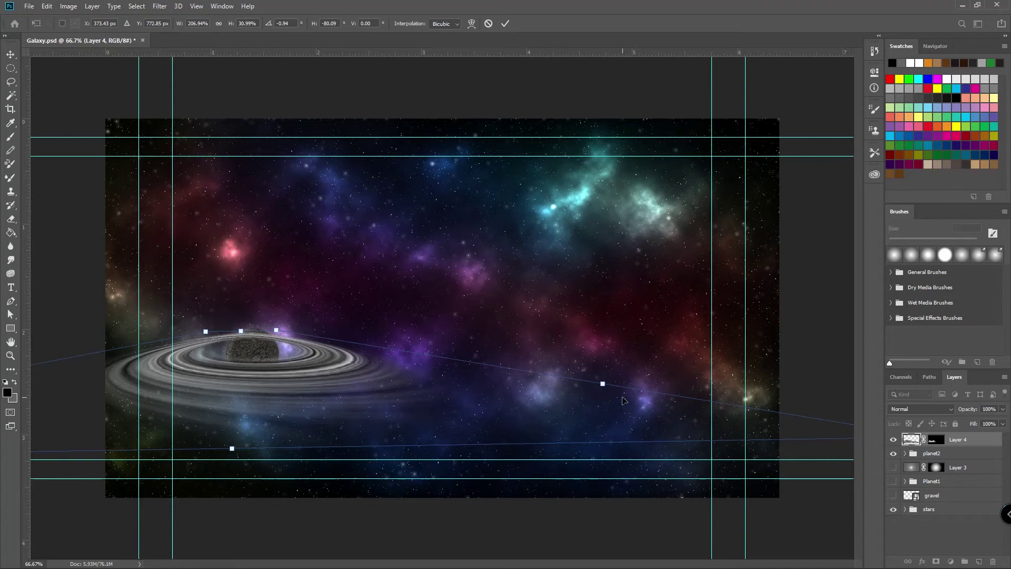
Commit the ring transform and load Layer 1's small-planet outline as a selection.
{"action": "key", "text": "Return"}
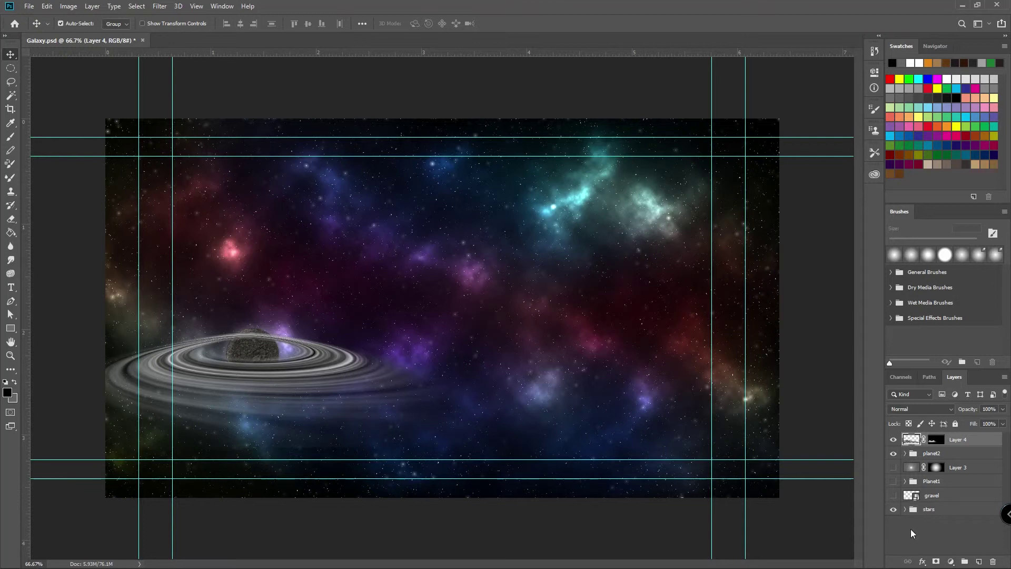
{"action": "left_click", "coordinate": [904, 454]}
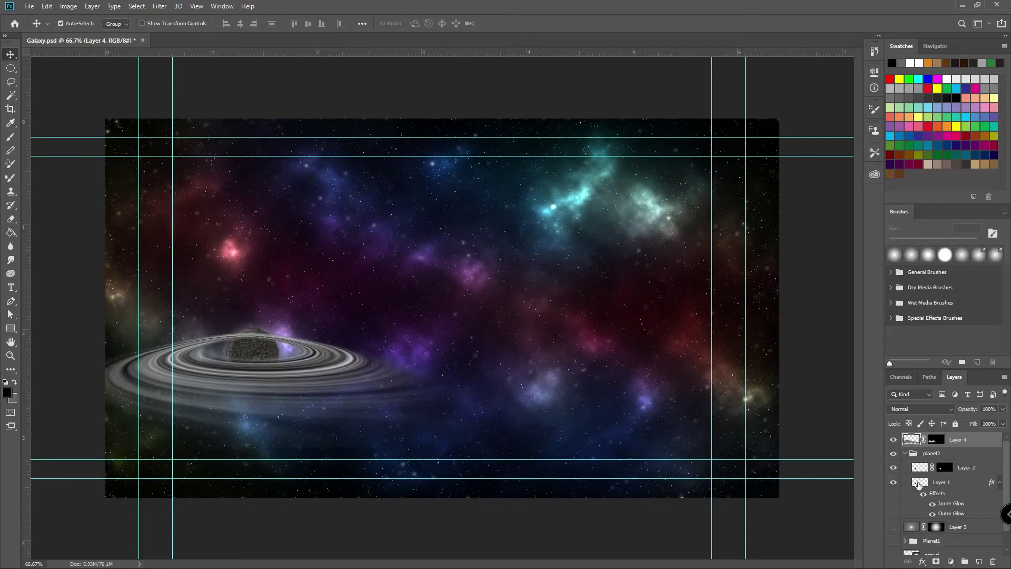
{"action": "left_click", "coordinate": [918, 483]}
{"action": "left_click", "coordinate": [919, 483], "text": "ctrl"}
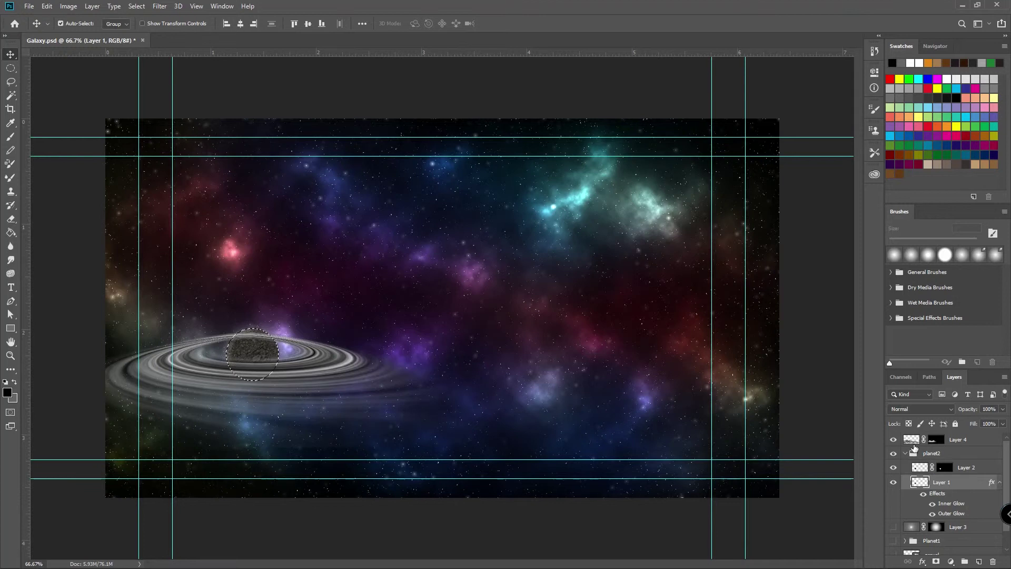
Target Layer 4's mask with the Brush tool ready for painting.
{"action": "left_click", "coordinate": [913, 440]}
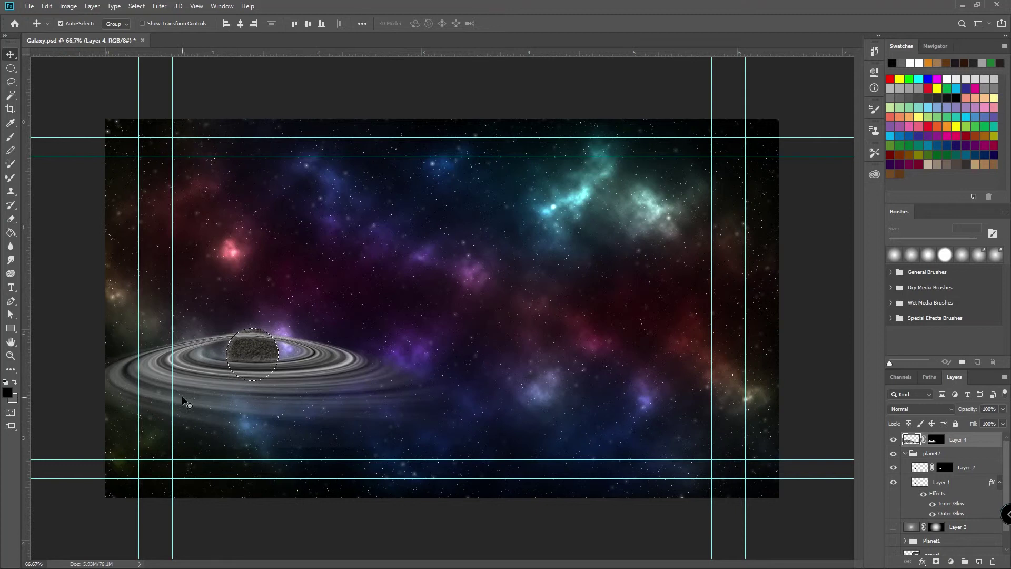
{"action": "left_click", "coordinate": [936, 441]}
{"action": "left_click", "coordinate": [10, 137]}
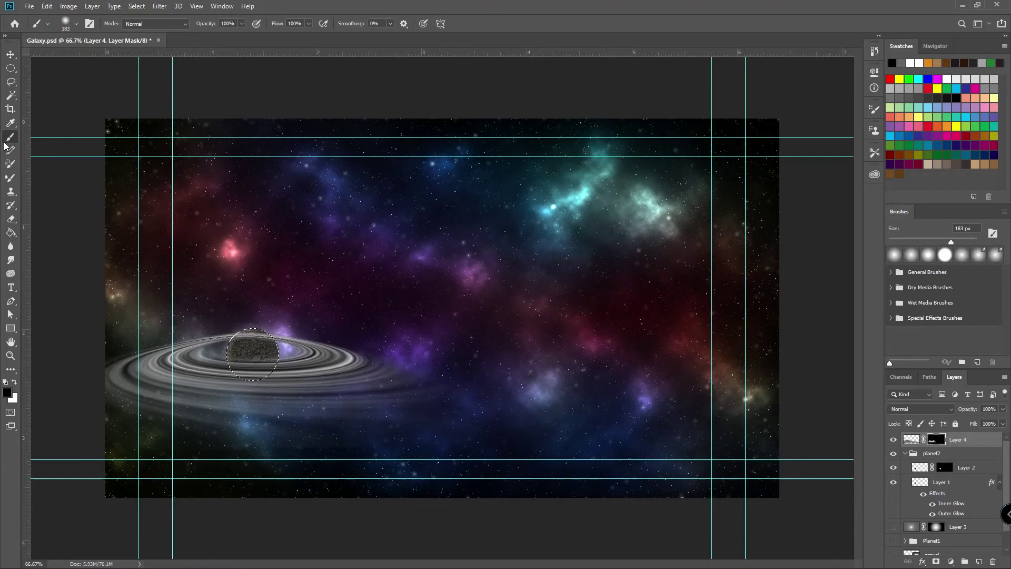
Paint out the rings over the planet's top half, restore the lower rings in white, and deselect.
{"action": "right_click", "coordinate": [253, 327]}
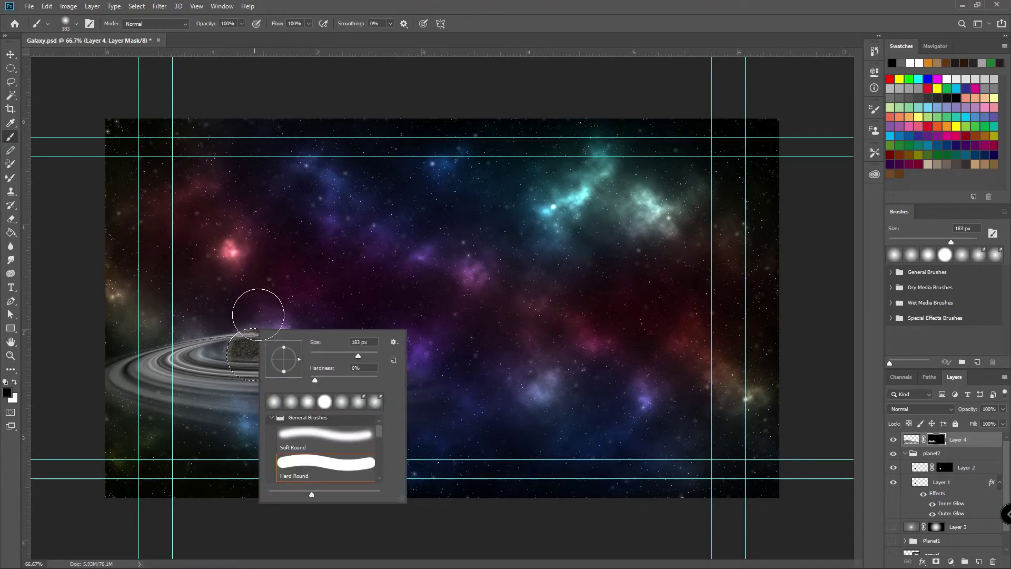
{"action": "key", "text": "Escape"}
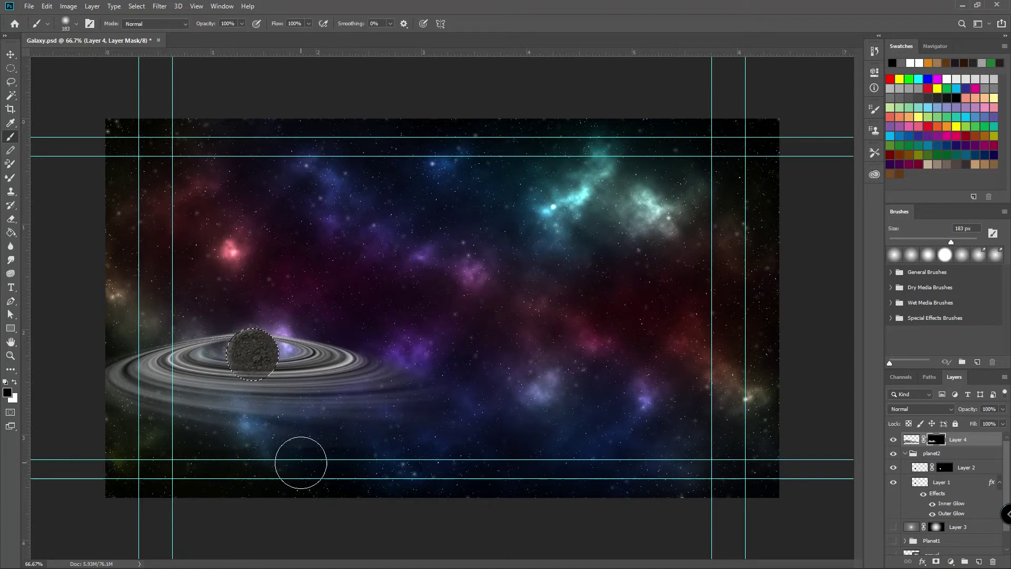
{"action": "left_click", "coordinate": [15, 382]}
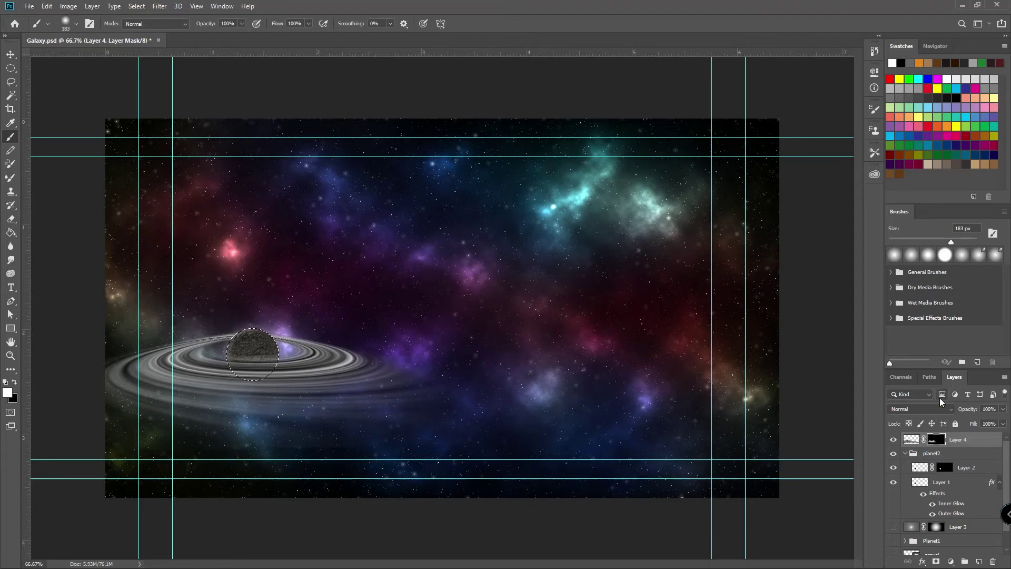
{"action": "key", "text": "ctrl+plus"}
{"action": "key", "text": "ctrl+plus"}
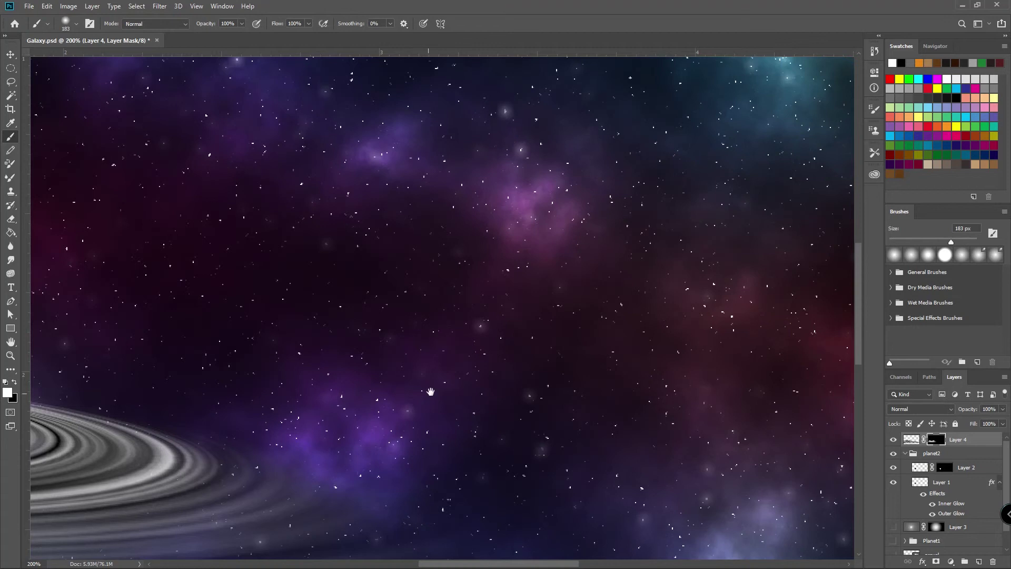
{"action": "left_click_drag", "start_coordinate": [486, 377], "coordinate": [533, 392]}
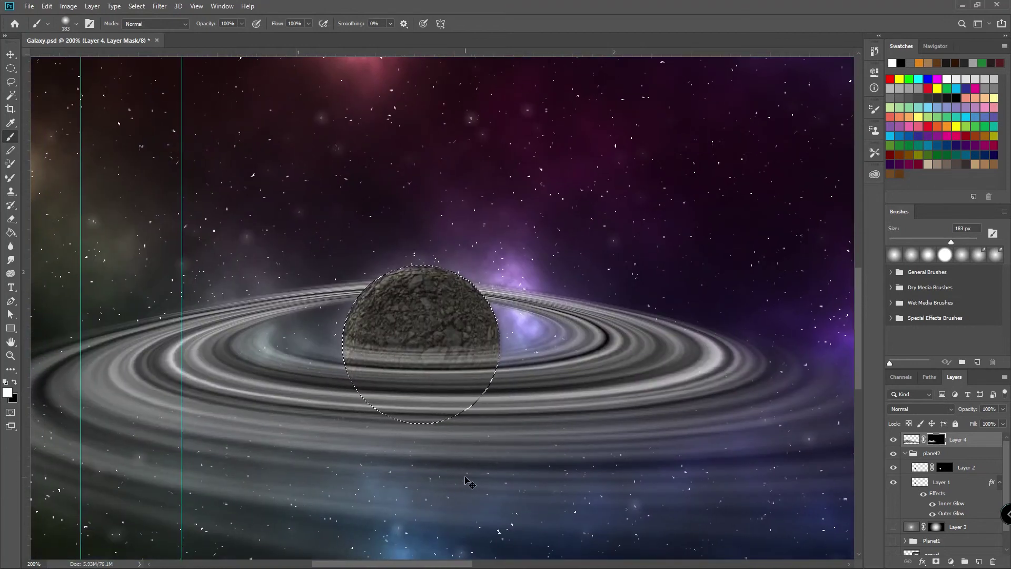
{"action": "key", "text": "ctrl+d"}
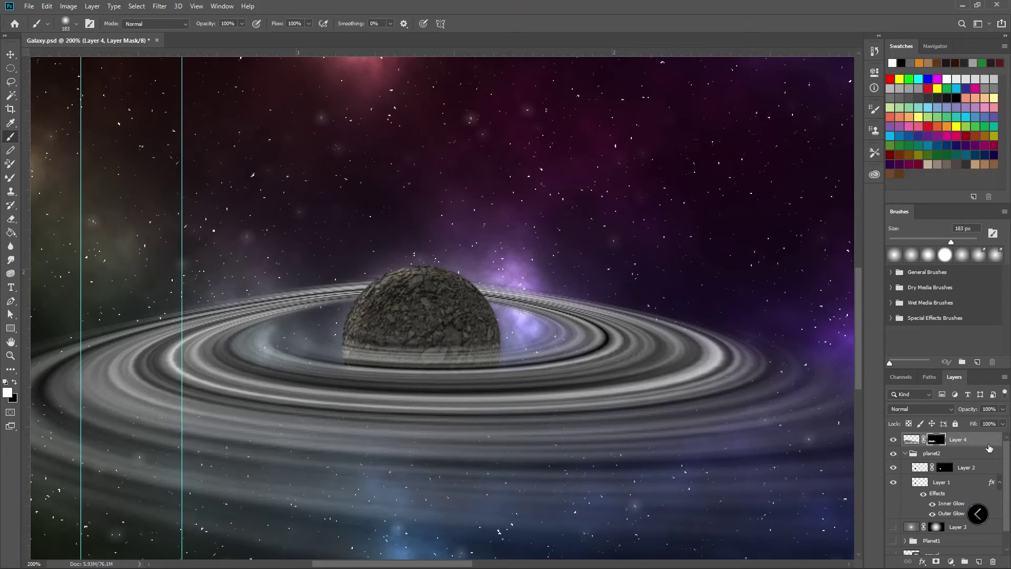
{"action": "left_click", "coordinate": [911, 441]}
Set Layer 4 to Color Dodge and duplicate it into Layer 4 copy and Layer 4 copy 2.
{"action": "left_click", "coordinate": [912, 410]}
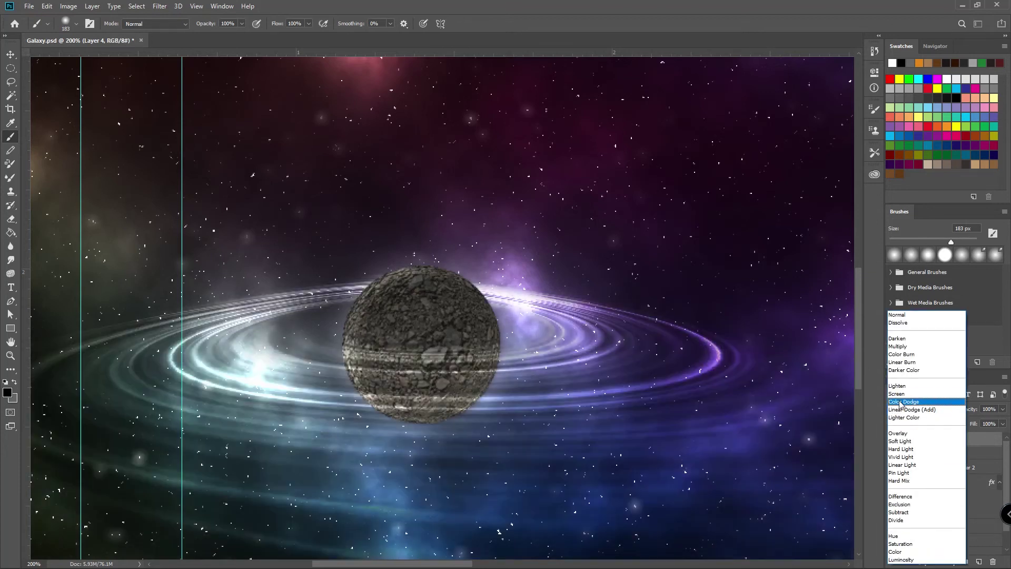
{"action": "left_click", "coordinate": [900, 401]}
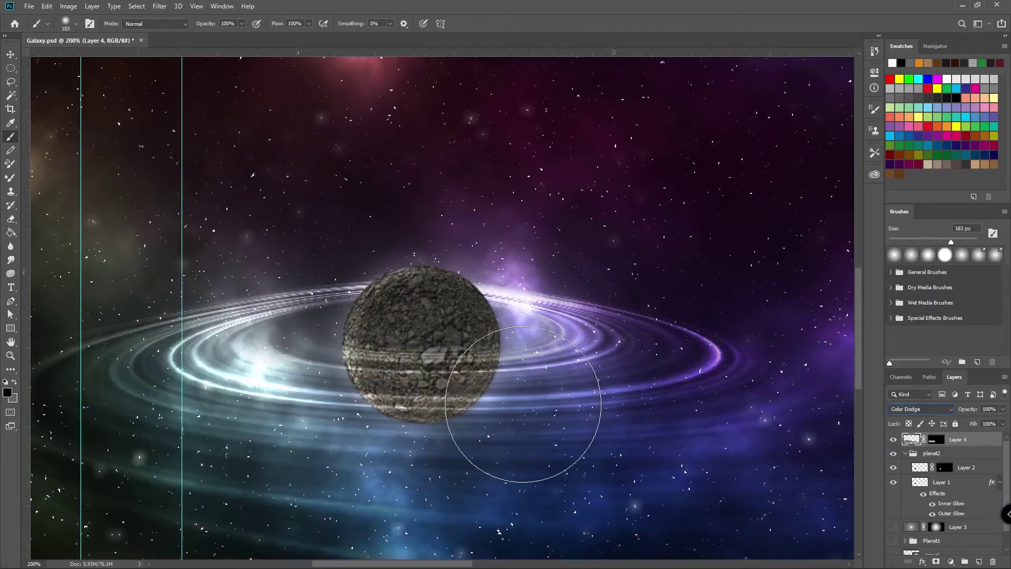
{"action": "key", "text": "ctrl+minus"}
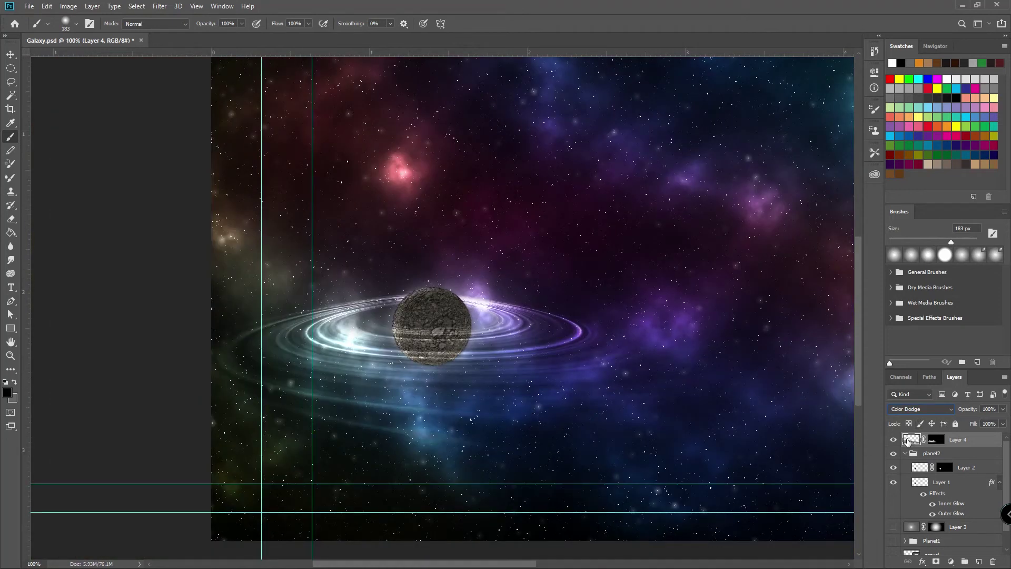
{"action": "left_click_drag", "start_coordinate": [910, 441], "coordinate": [908, 438]}
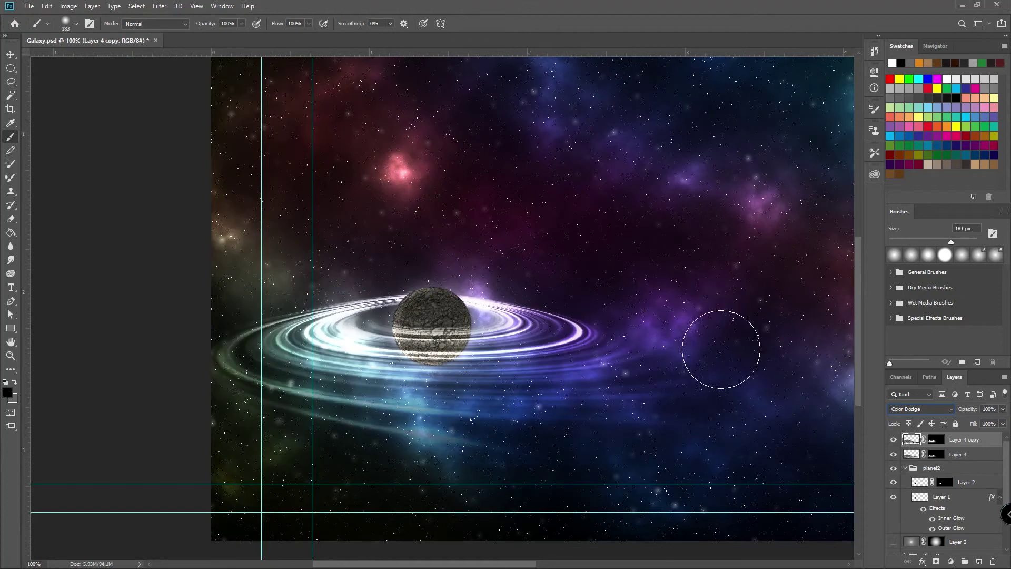
{"action": "key", "text": "ctrl+j"}
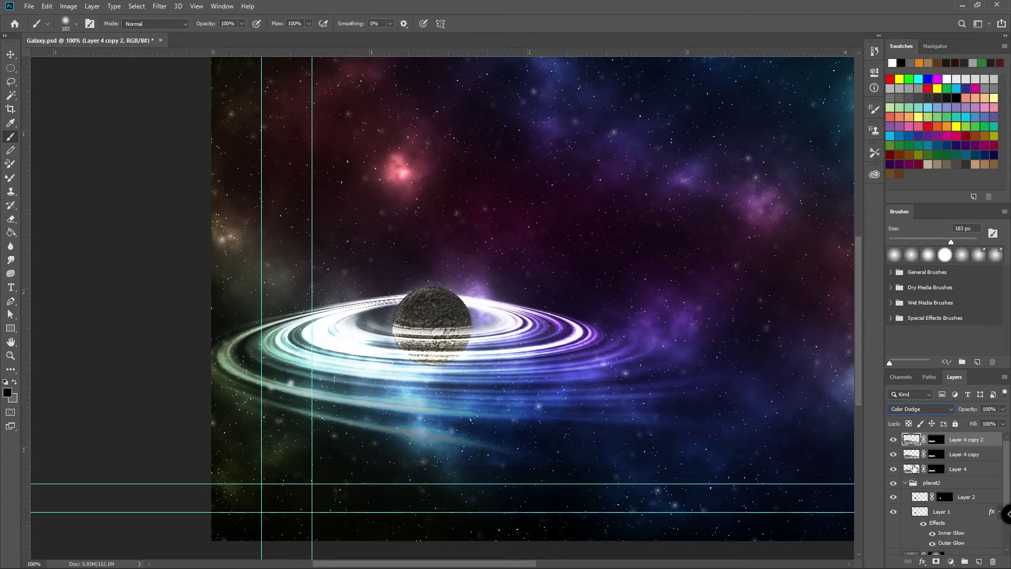
Apply a 75.5-pixel Gaussian Blur to Layer 4 copy.
{"action": "left_click", "coordinate": [912, 455]}
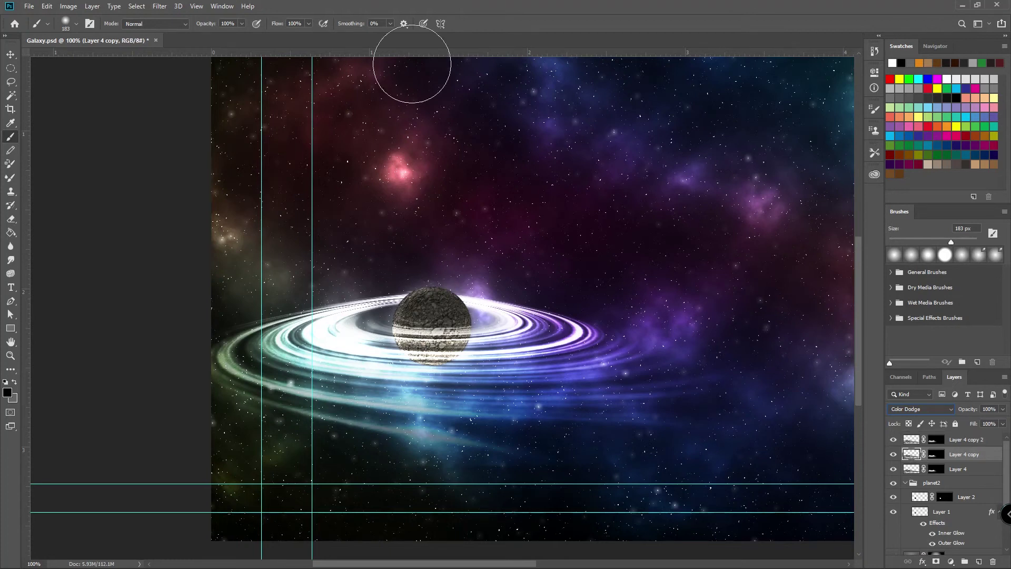
{"action": "left_click", "coordinate": [164, 8]}
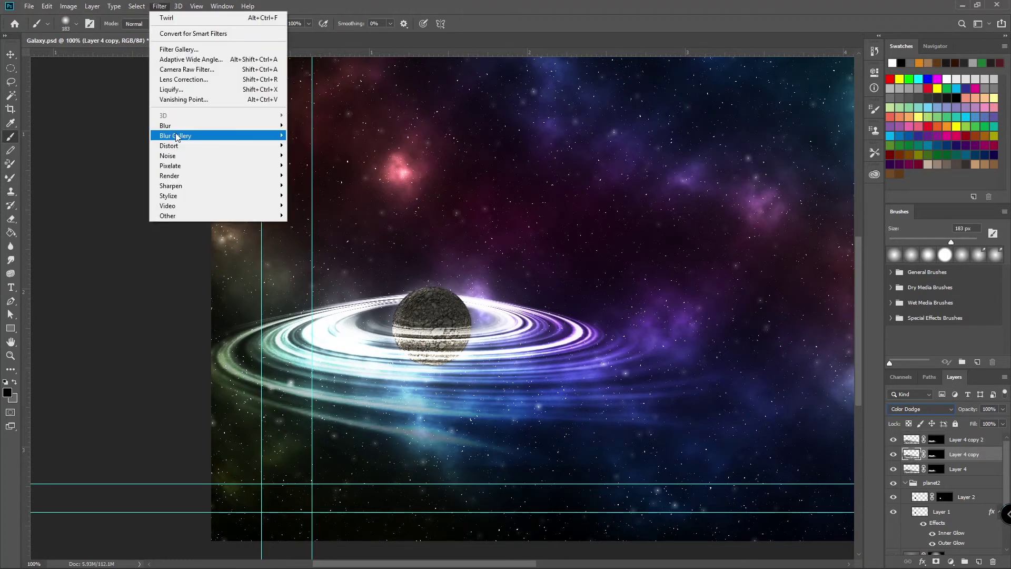
{"action": "mouse_move", "coordinate": [182, 145]}
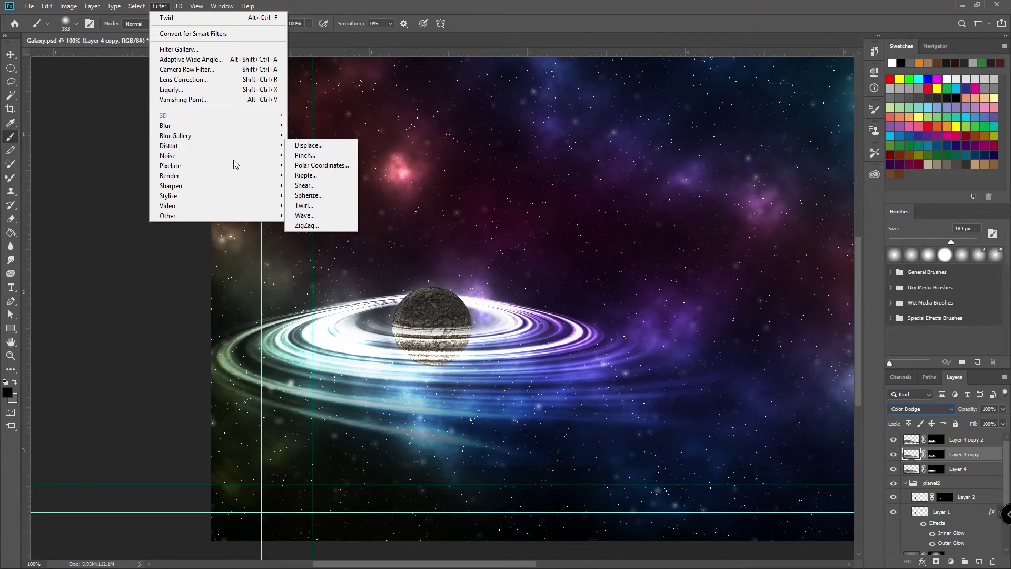
{"action": "mouse_move", "coordinate": [253, 126]}
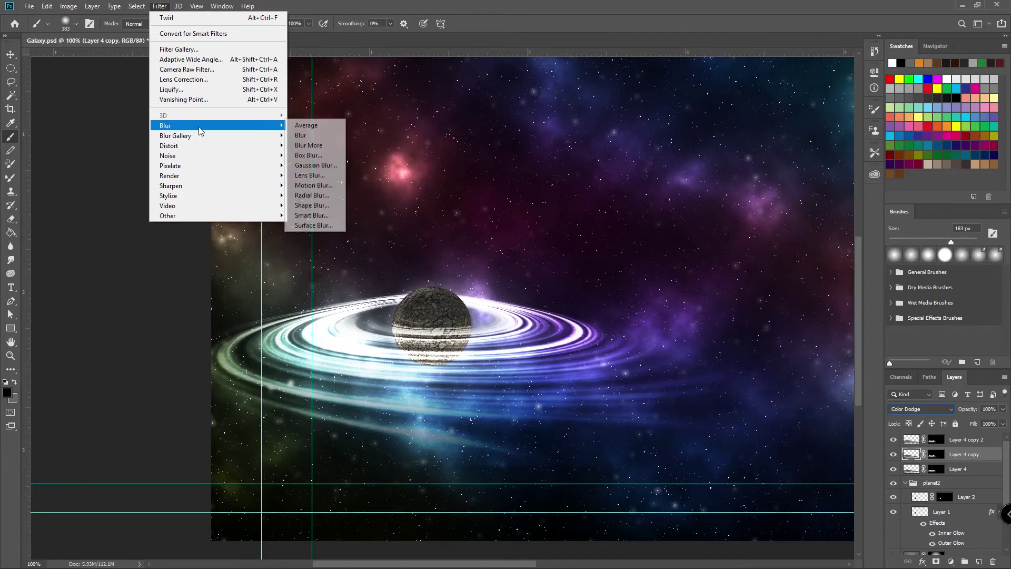
{"action": "left_click", "coordinate": [318, 166]}
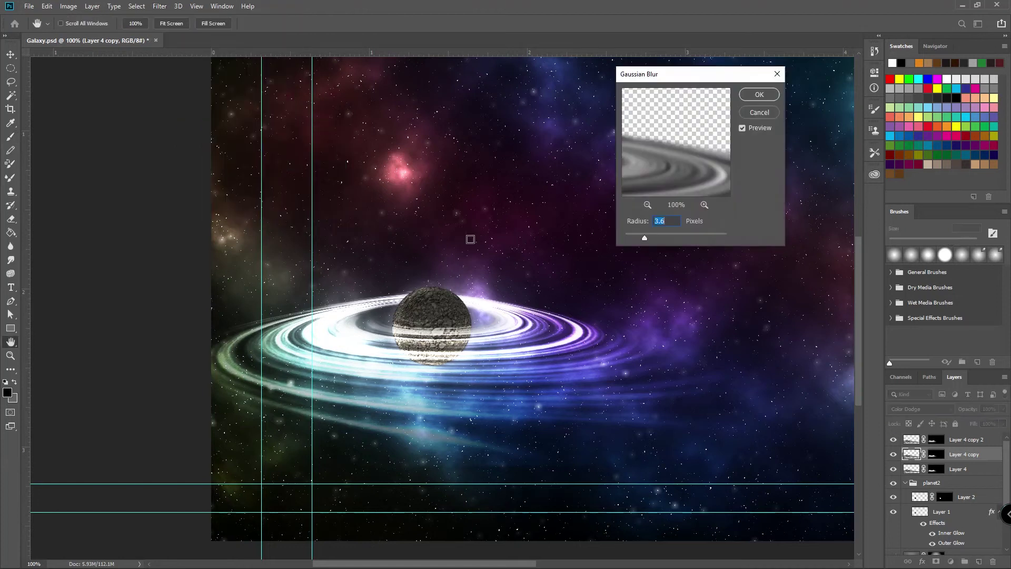
{"action": "left_click_drag", "start_coordinate": [644, 237], "coordinate": [686, 236]}
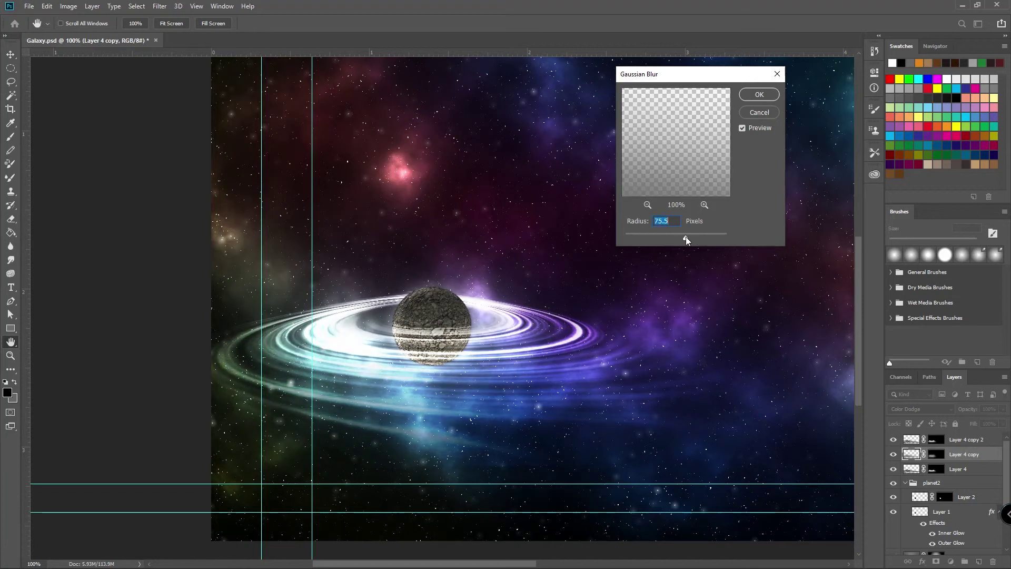
{"action": "left_click", "coordinate": [758, 94]}
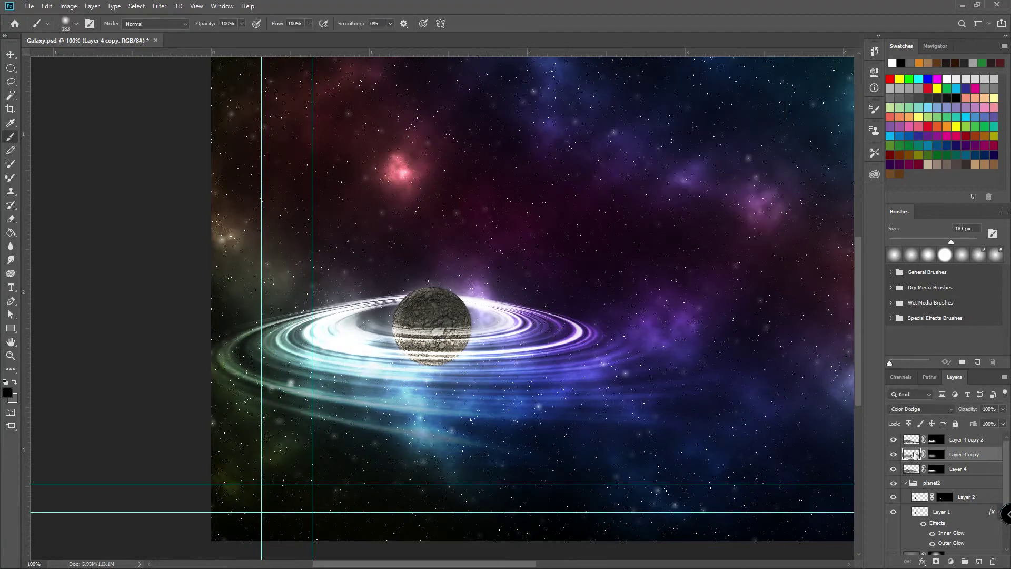
Add 13.46% monochromatic Gaussian noise to Layer 4 copy 2.
{"action": "left_click", "coordinate": [894, 454]}
{"action": "left_click", "coordinate": [894, 454]}
{"action": "left_click", "coordinate": [914, 440]}
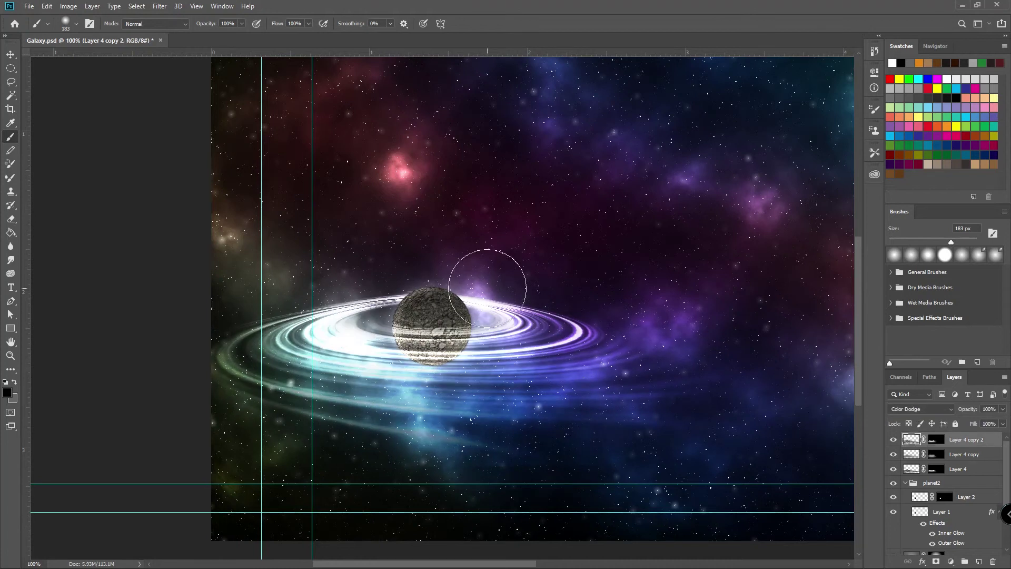
{"action": "left_click", "coordinate": [157, 6]}
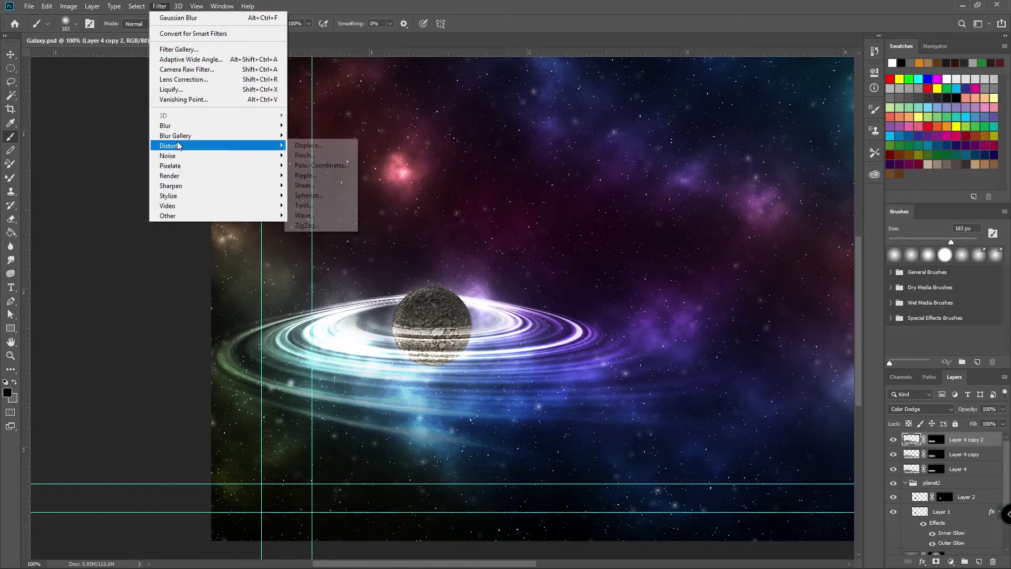
{"action": "mouse_move", "coordinate": [184, 176]}
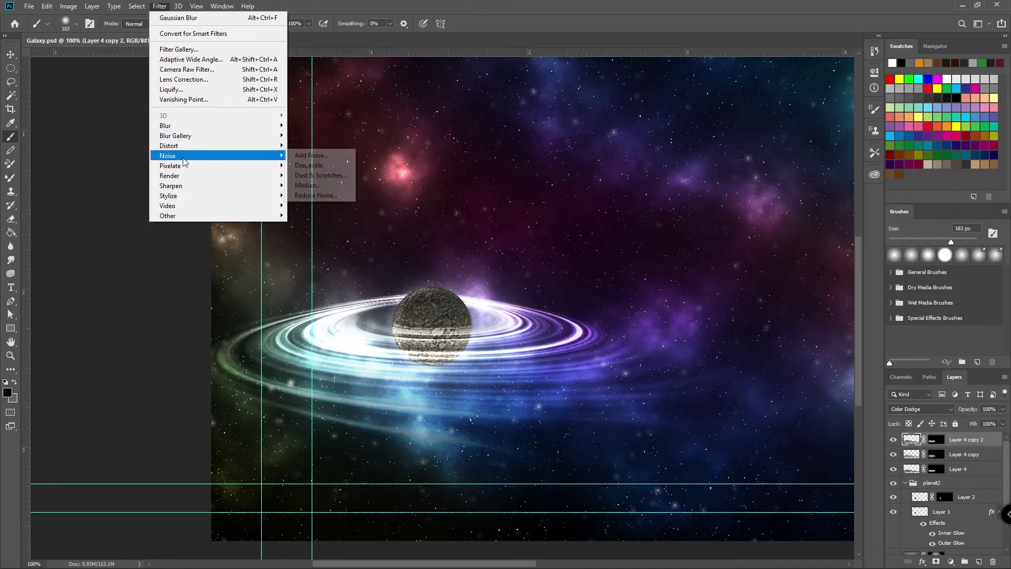
{"action": "left_click", "coordinate": [332, 158]}
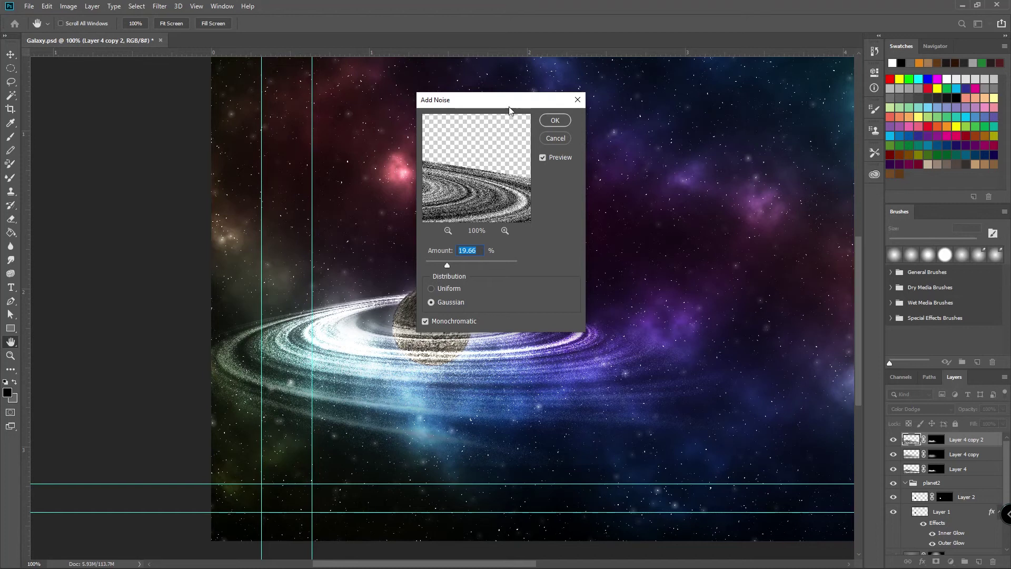
{"action": "left_click_drag", "start_coordinate": [503, 101], "coordinate": [723, 77]}
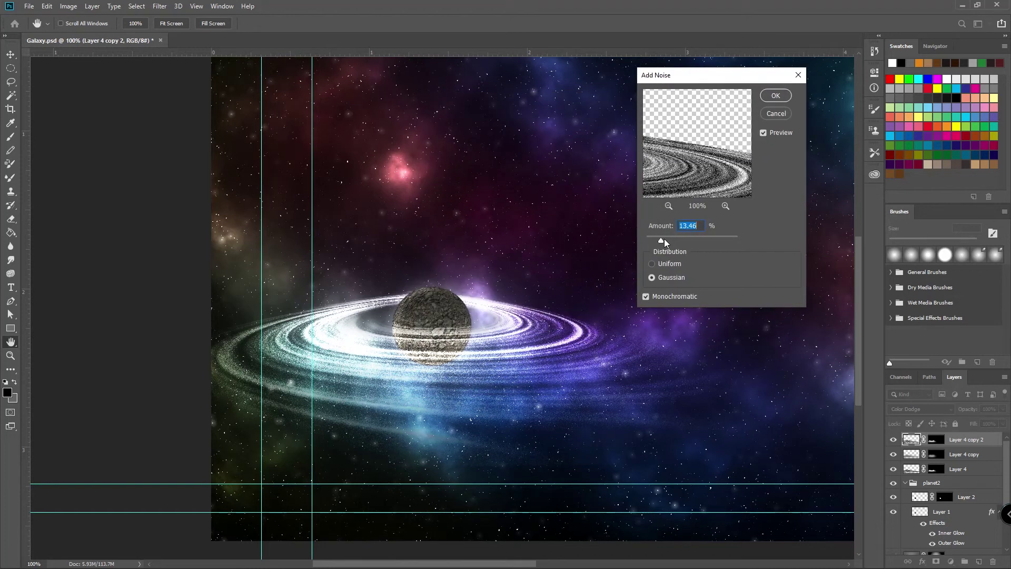
{"action": "left_click", "coordinate": [776, 97]}
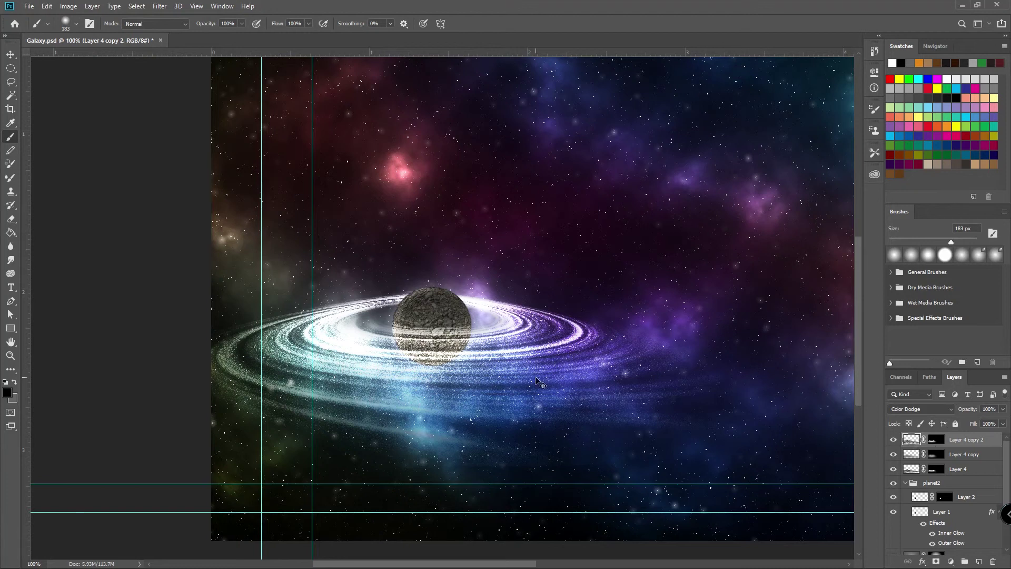
Set Levels input values to 135, 0.70 and 221 on Layer 4 copy 2.
{"action": "key", "text": "ctrl+l"}
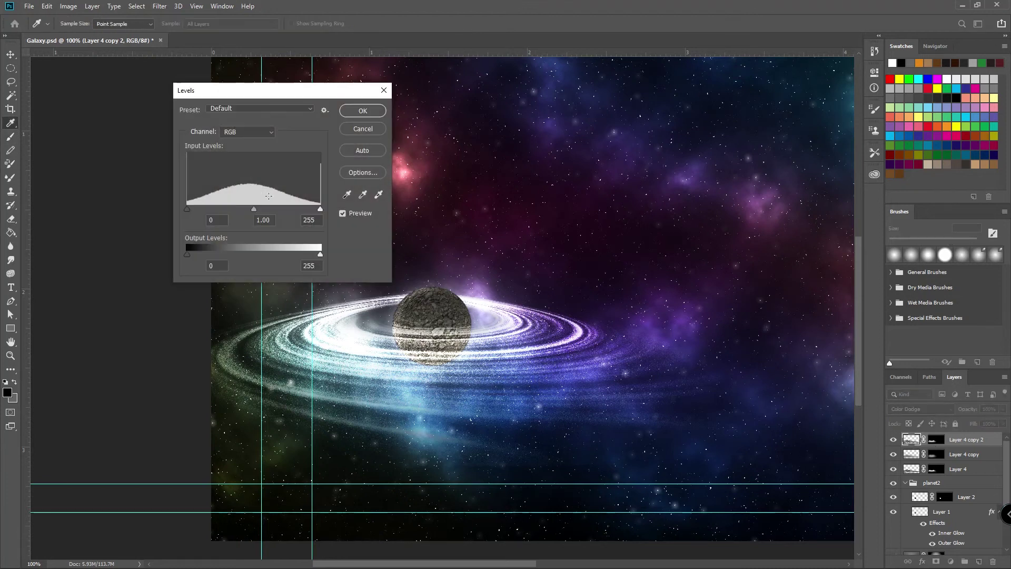
{"action": "left_click_drag", "start_coordinate": [320, 209], "coordinate": [293, 216]}
{"action": "left_click_drag", "start_coordinate": [187, 209], "coordinate": [294, 209]}
{"action": "left_click", "coordinate": [302, 207]}
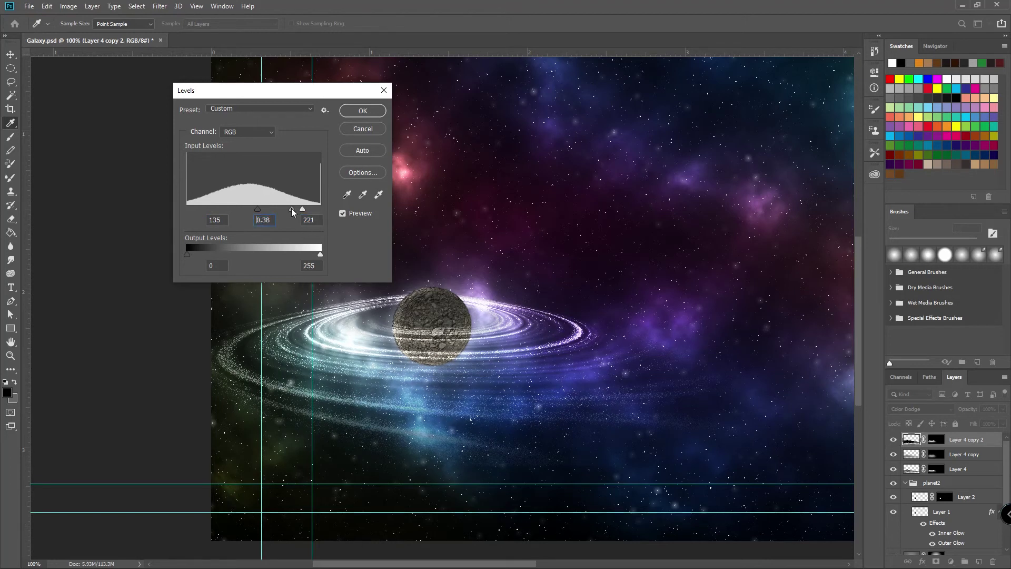
{"action": "left_click_drag", "start_coordinate": [292, 210], "coordinate": [284, 208]}
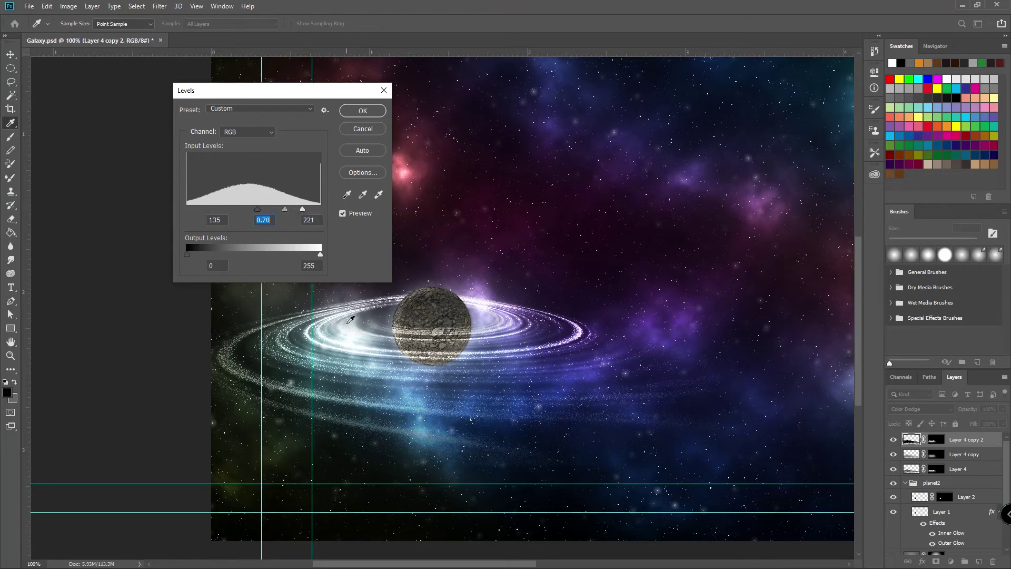
{"action": "left_click", "coordinate": [362, 111]}
{"action": "key", "text": "b"}
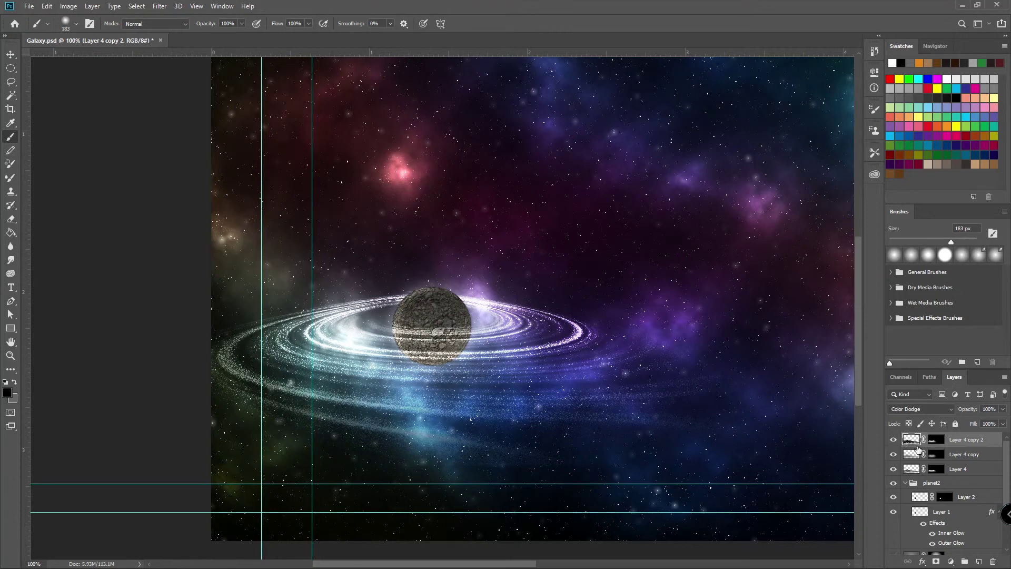
Load the rings' mask channel as a selection and hide the background and planet2 group.
{"action": "left_click", "coordinate": [895, 376]}
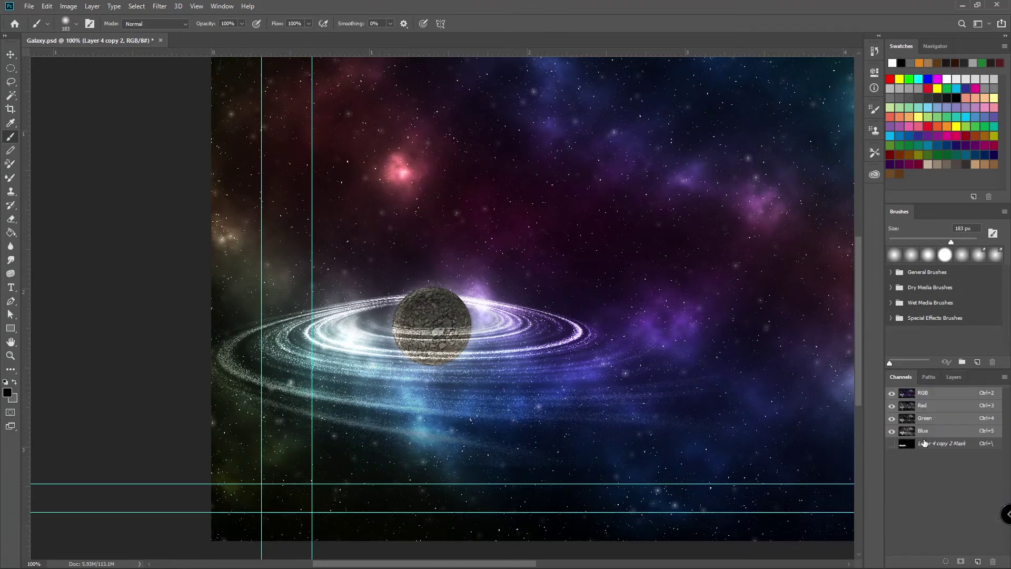
{"action": "left_click", "coordinate": [946, 561]}
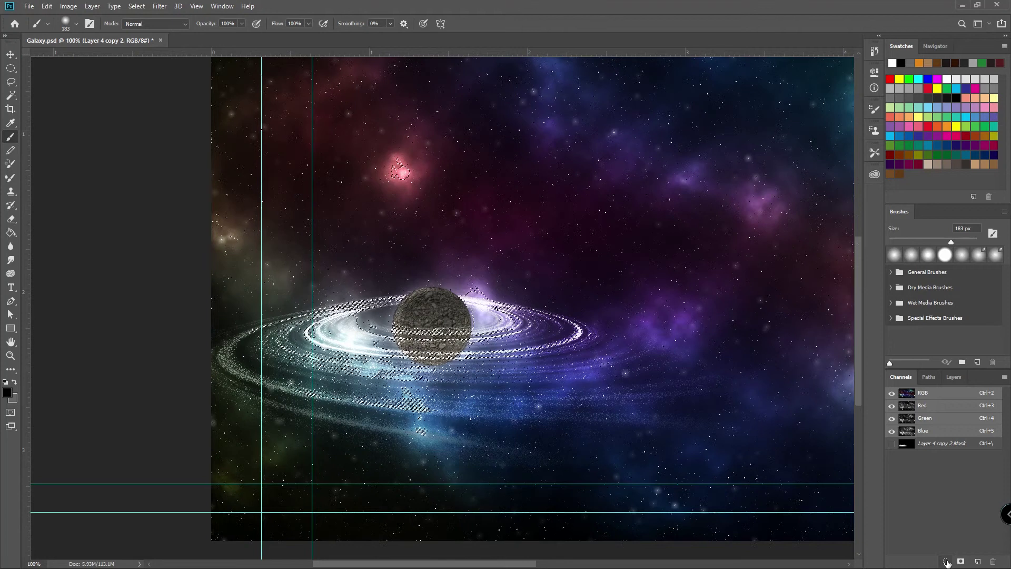
{"action": "left_click", "coordinate": [952, 376]}
{"action": "scroll", "coordinate": [985, 456], "scroll_direction": "down", "scroll_amount": 3}
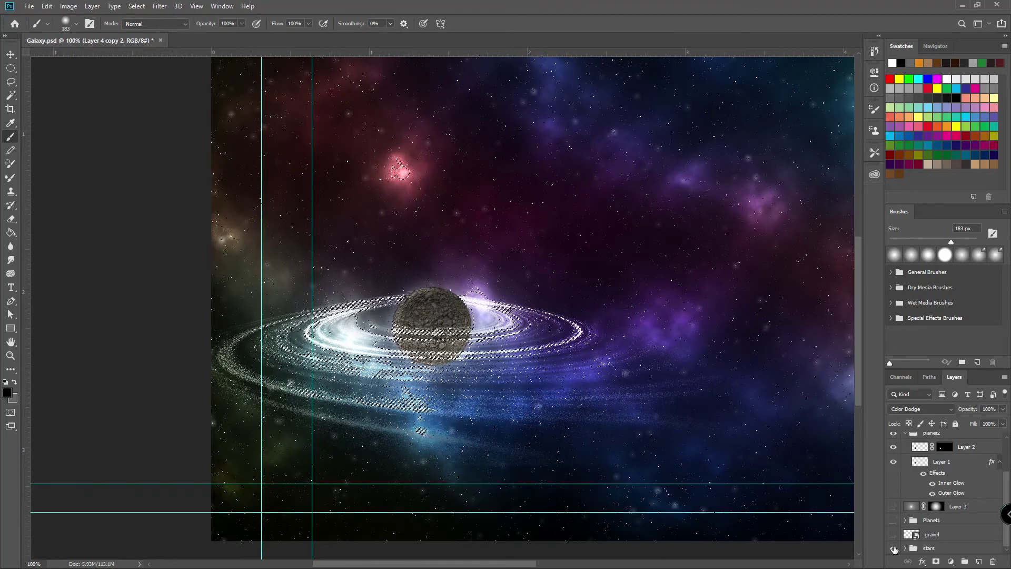
{"action": "left_click_drag", "start_coordinate": [893, 548], "coordinate": [897, 470]}
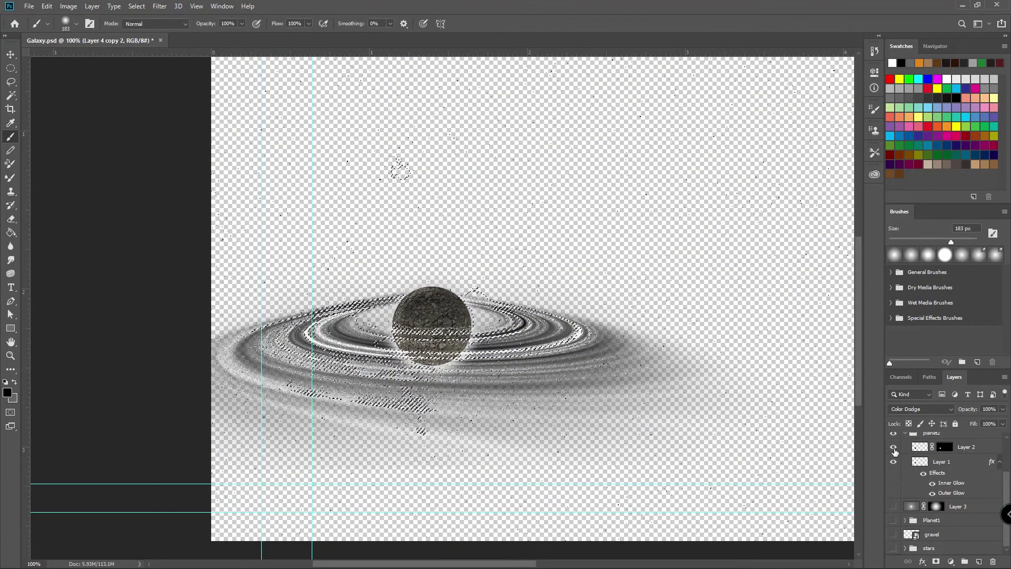
{"action": "scroll", "coordinate": [892, 475], "scroll_direction": "up", "scroll_amount": 2}
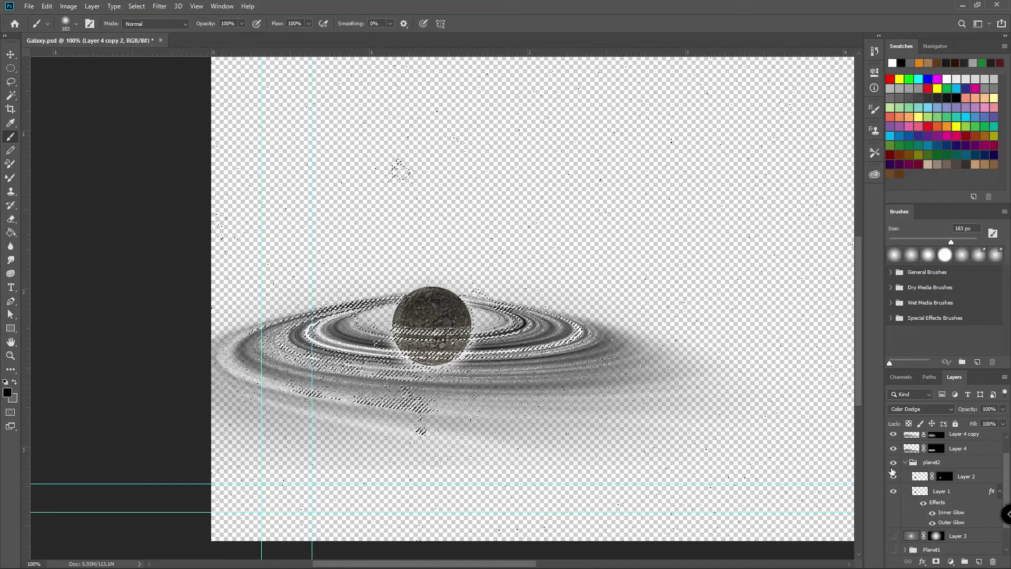
{"action": "left_click", "coordinate": [893, 461]}
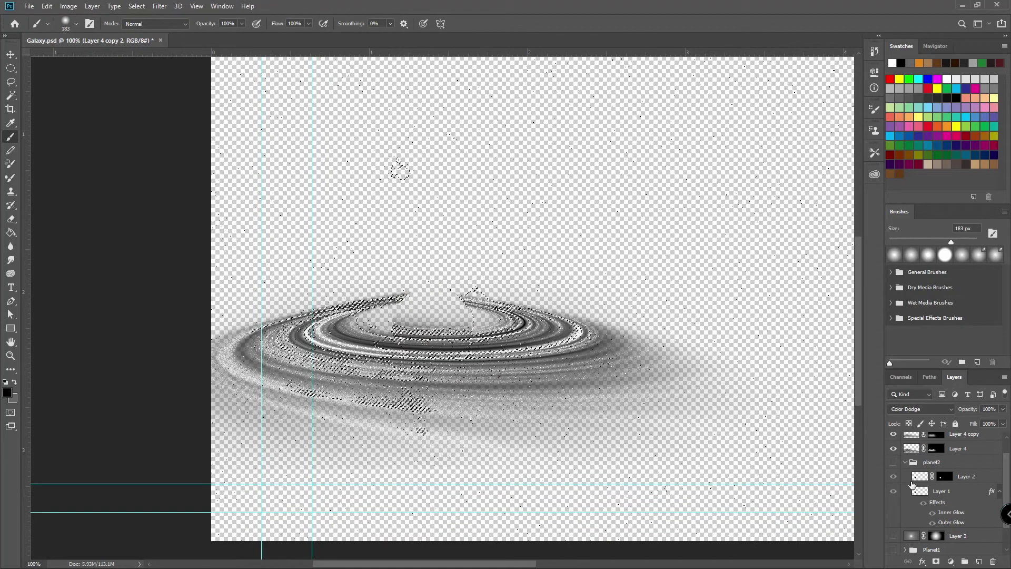
Hide Layer 4 and reload the Layer 4 copy 2 mask as a selection.
{"action": "key", "text": "ctrl+d"}
{"action": "scroll", "coordinate": [949, 463], "scroll_direction": "up", "scroll_amount": 1}
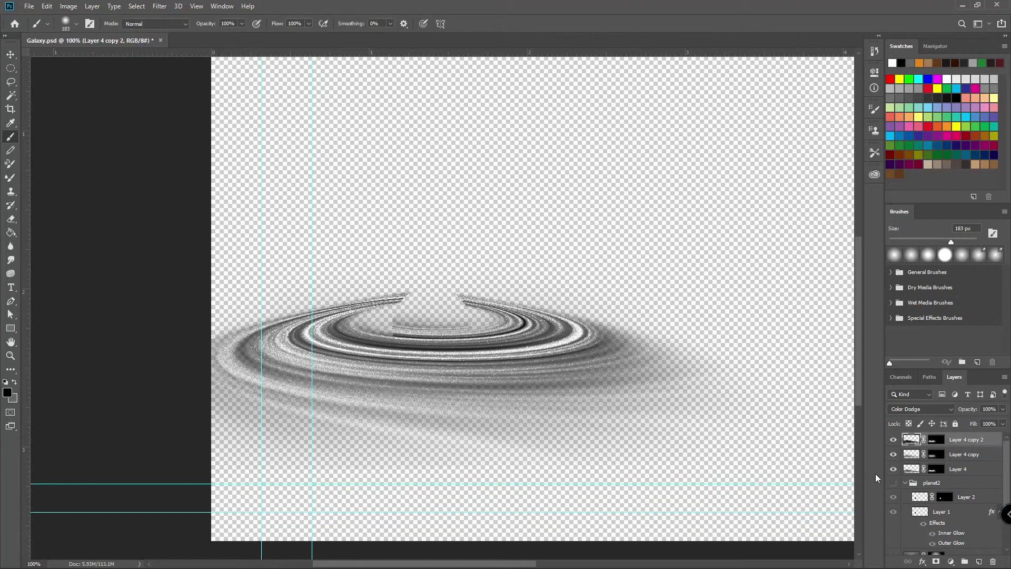
{"action": "left_click", "coordinate": [894, 467]}
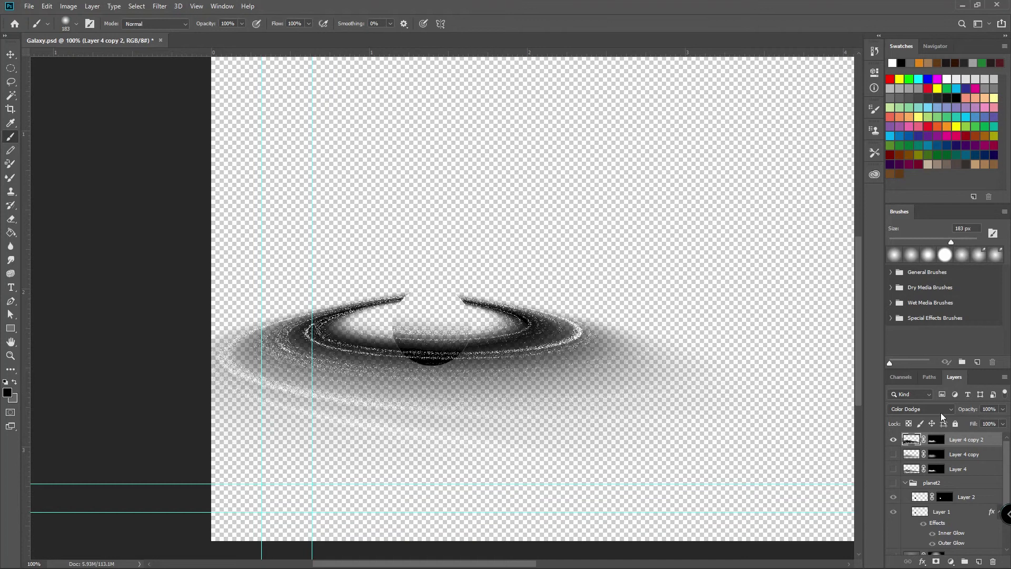
{"action": "left_click", "coordinate": [899, 377]}
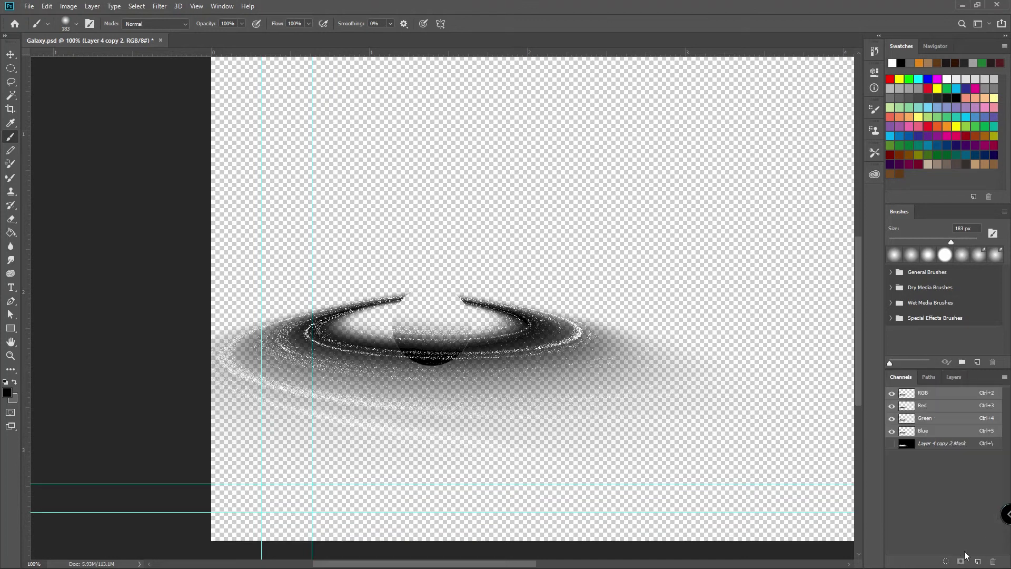
{"action": "left_click", "coordinate": [946, 562]}
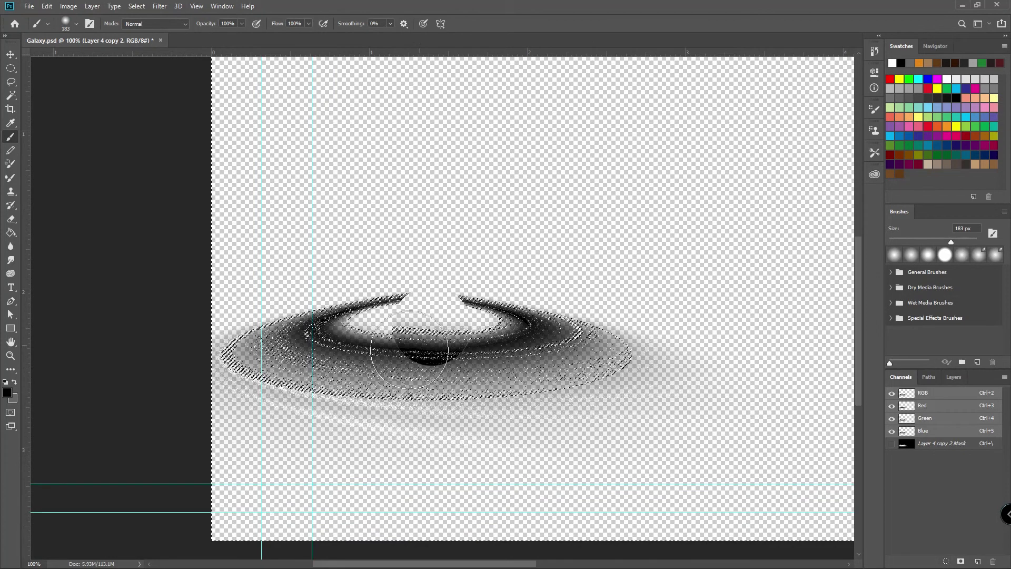
{"action": "left_click", "coordinate": [954, 377]}
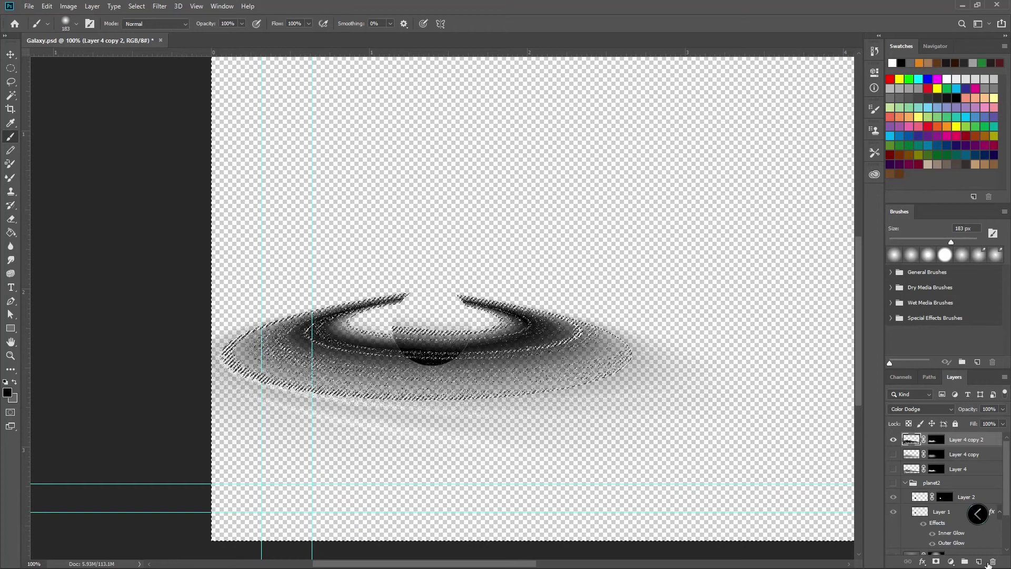
Add a new Layer 5 with default black and white colours and invert the selection.
{"action": "left_click", "coordinate": [979, 562]}
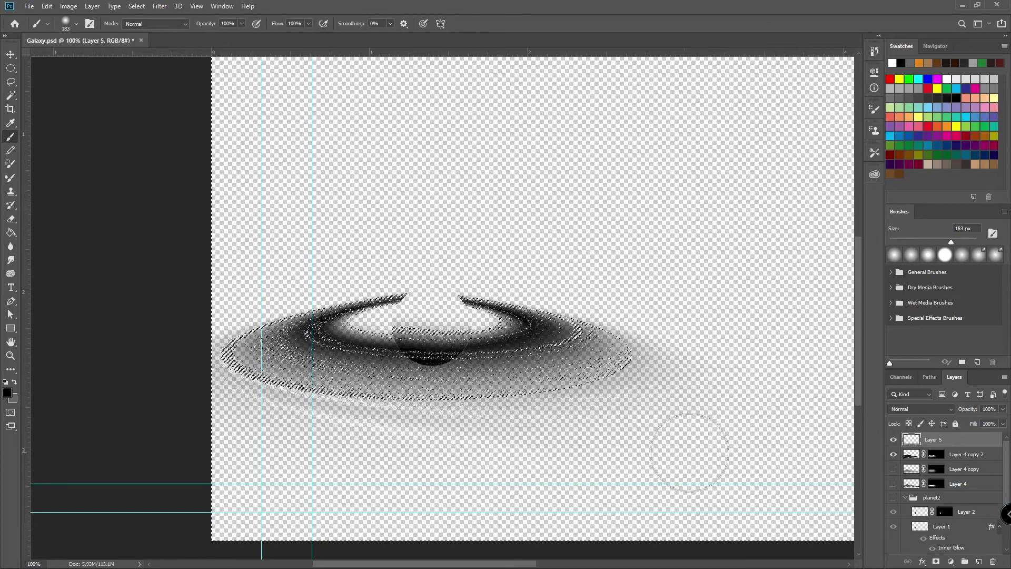
{"action": "left_click", "coordinate": [5, 383]}
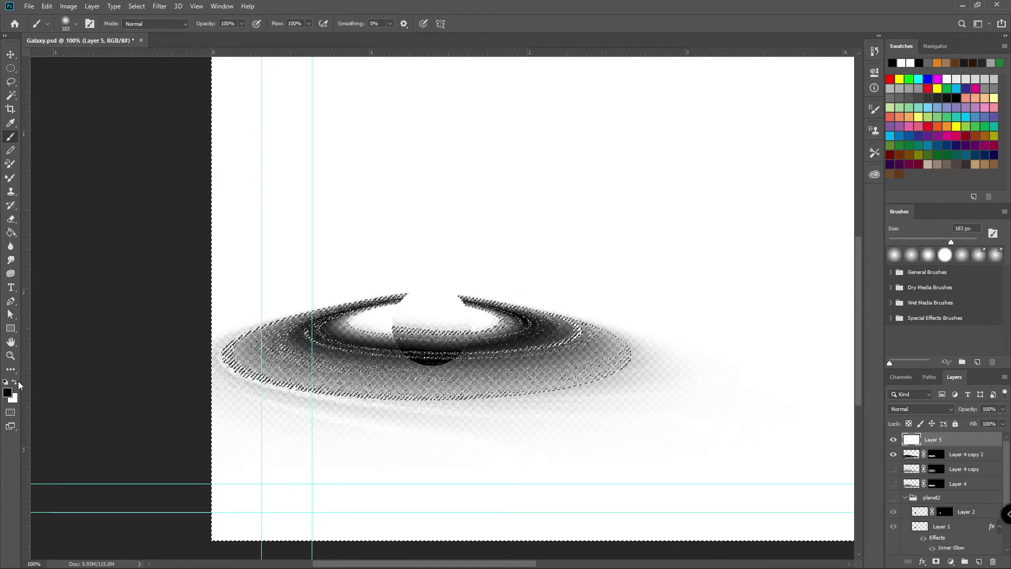
{"action": "key", "text": "alt+BackSpace"}
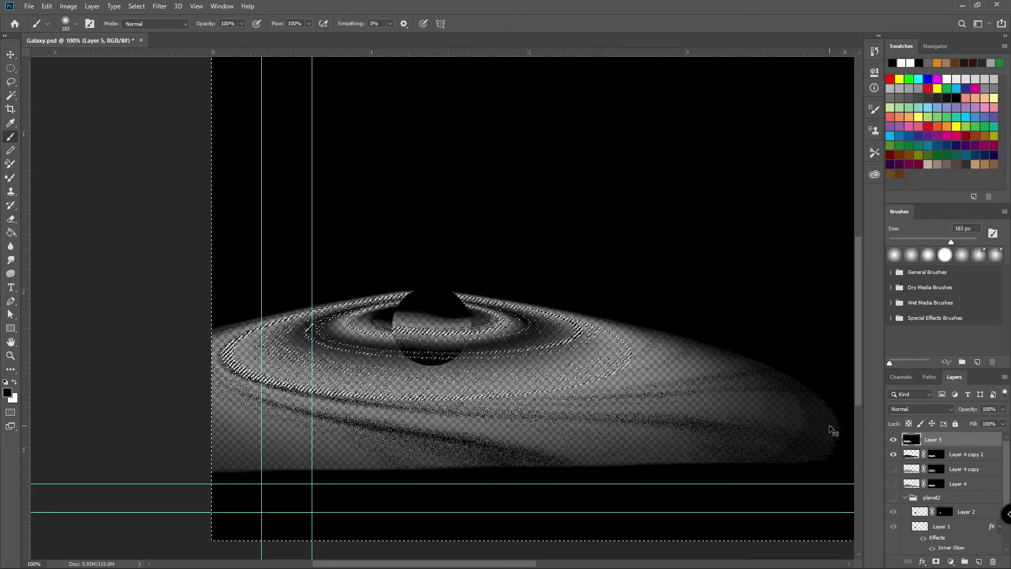
{"action": "key", "text": "ctrl+z"}
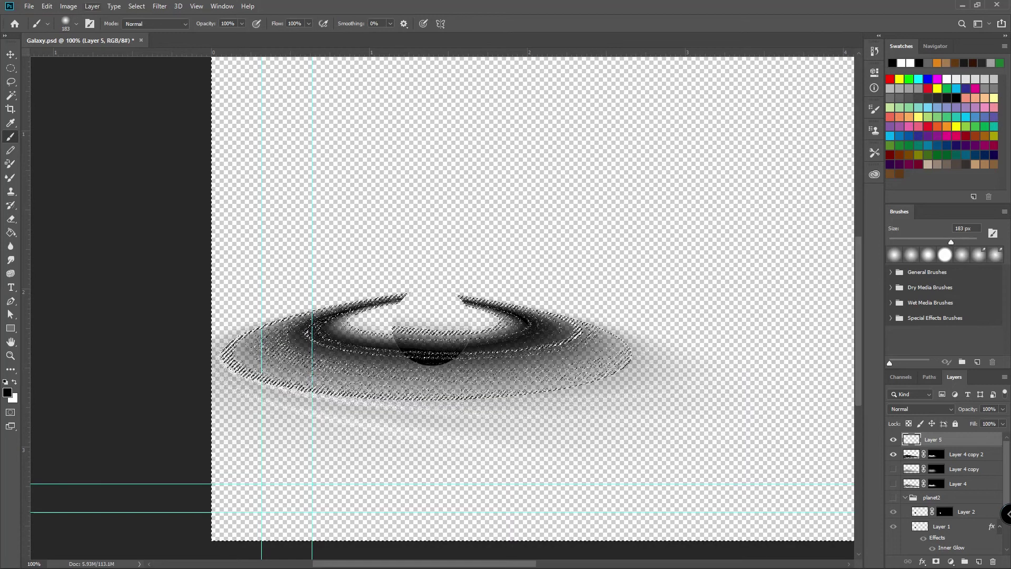
{"action": "left_click", "coordinate": [136, 6]}
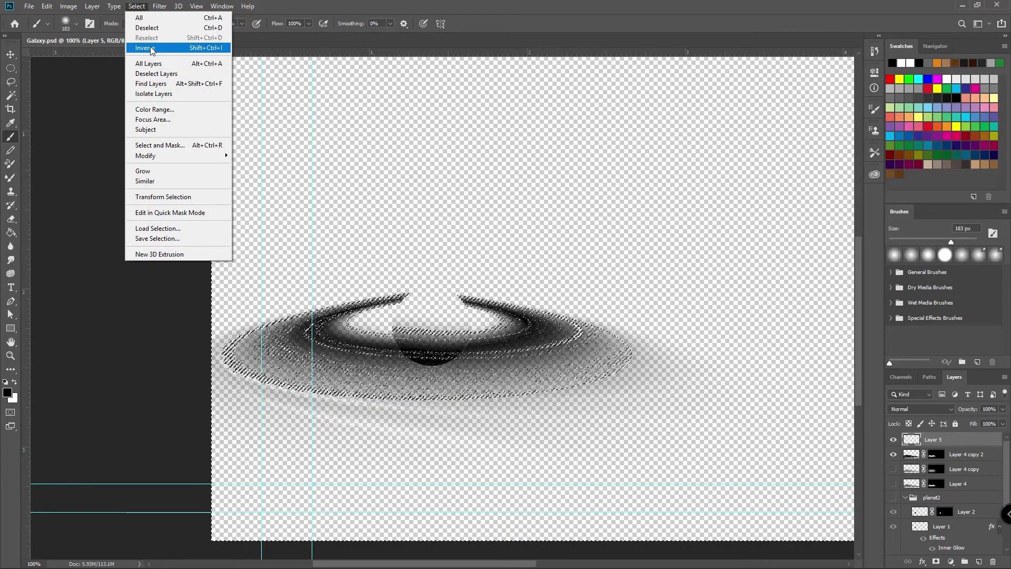
{"action": "left_click", "coordinate": [152, 47]}
{"action": "key", "text": "ctrl+minus"}
{"action": "key", "text": "ctrl+minus"}
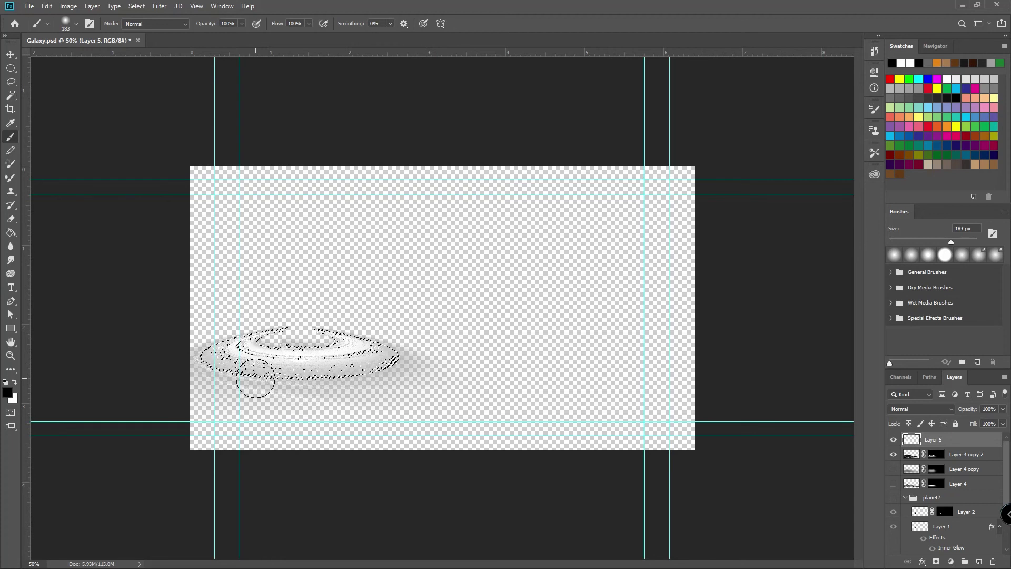
Give Layer 5 a cyan Outer Glow with 50% opacity and 8% spread.
{"action": "left_click", "coordinate": [924, 560]}
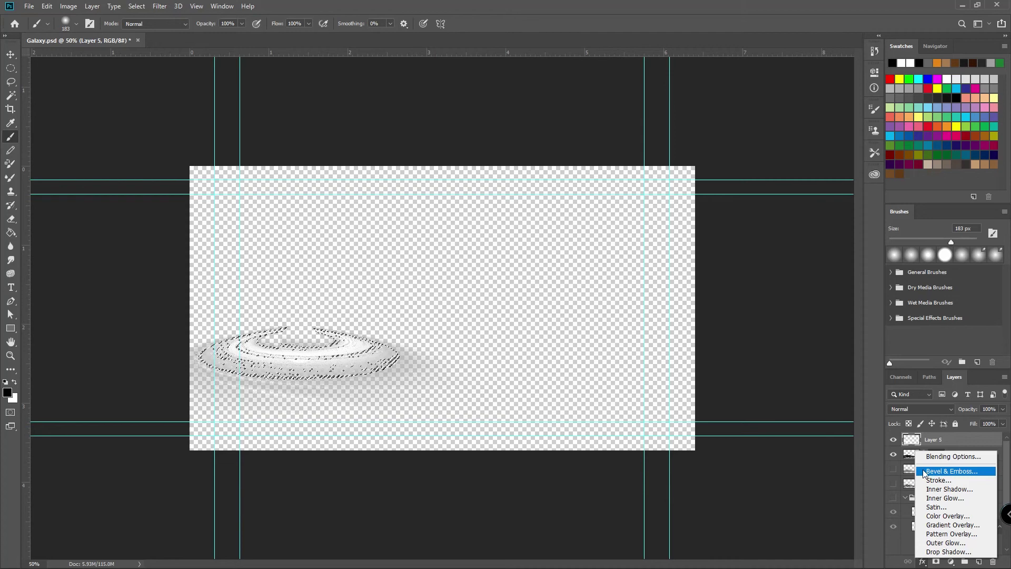
{"action": "left_click", "coordinate": [945, 543]}
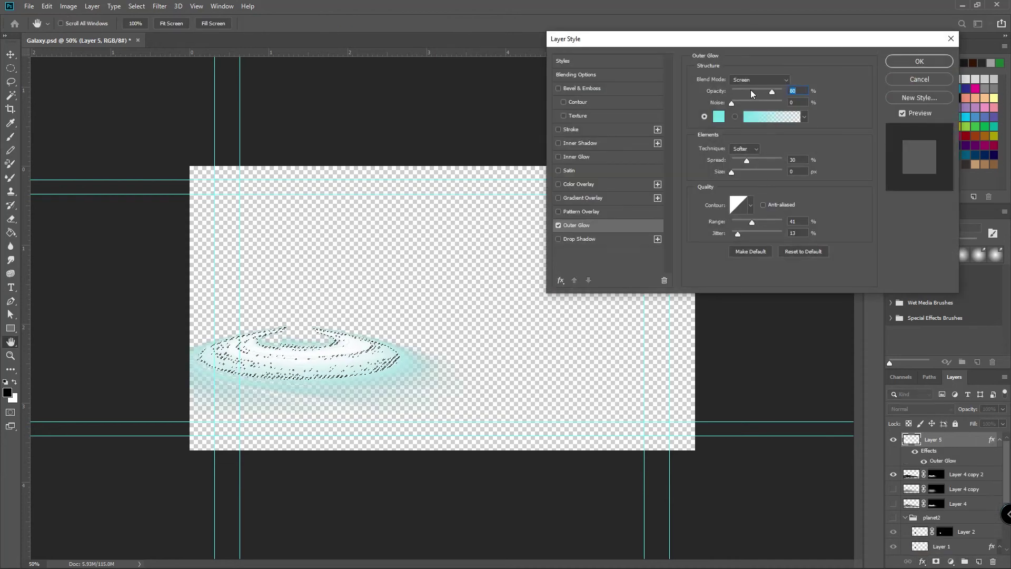
{"action": "left_click", "coordinate": [755, 91]}
{"action": "left_click_drag", "start_coordinate": [739, 161], "coordinate": [732, 171]}
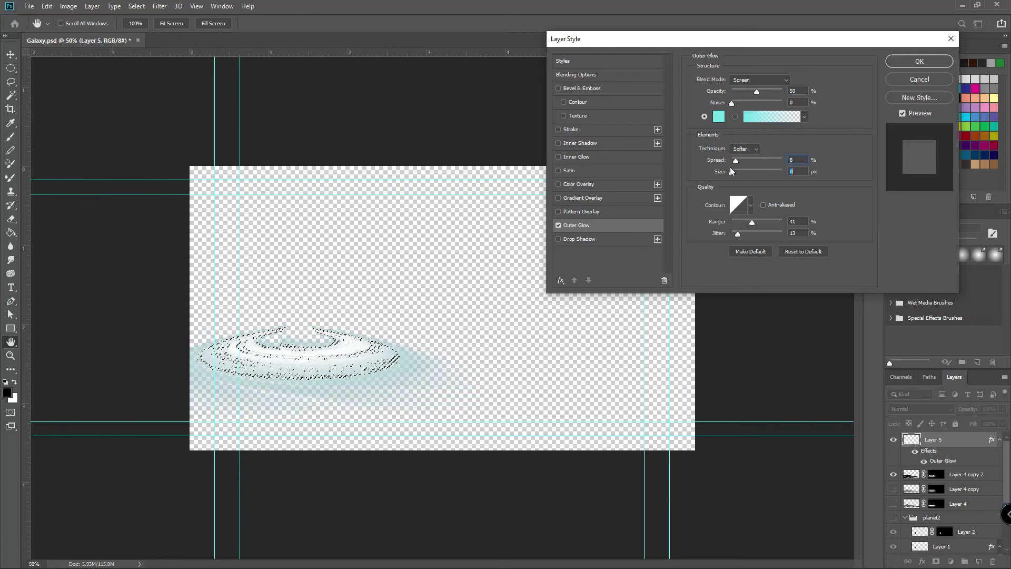
{"action": "left_click", "coordinate": [739, 208]}
{"action": "left_click", "coordinate": [579, 142]}
{"action": "left_click", "coordinate": [751, 206]}
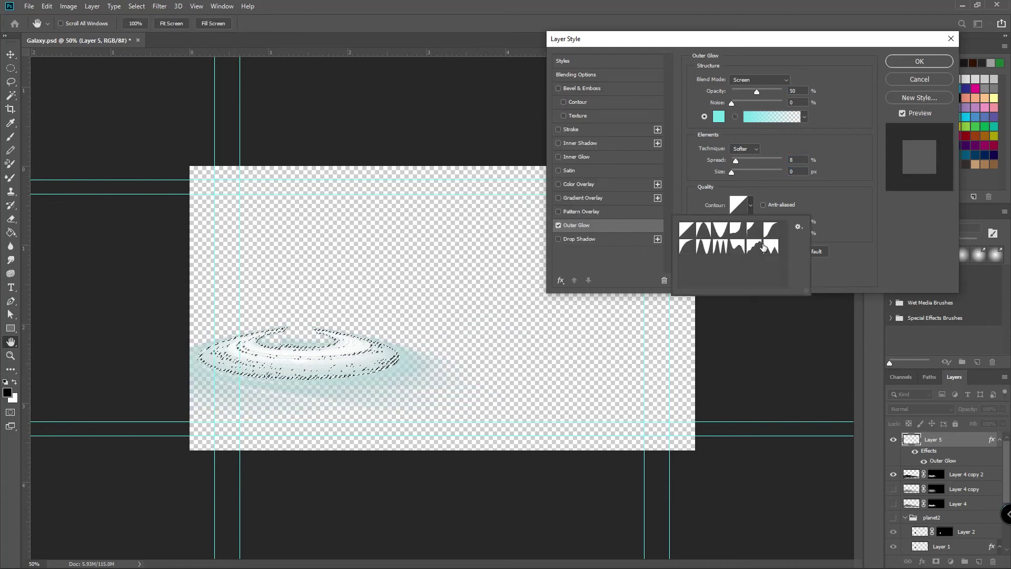
{"action": "left_click", "coordinate": [793, 209]}
{"action": "left_click", "coordinate": [919, 61]}
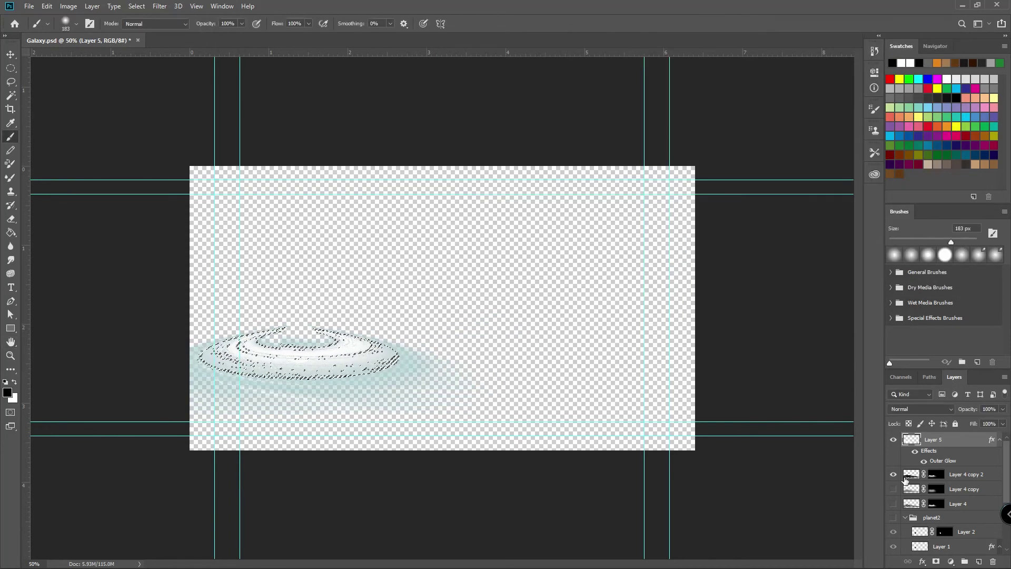
Make Layer 4, Layer 4 copy and the planet2 group visible again.
{"action": "left_click_drag", "start_coordinate": [893, 489], "coordinate": [893, 510]}
{"action": "left_click", "coordinate": [893, 519]}
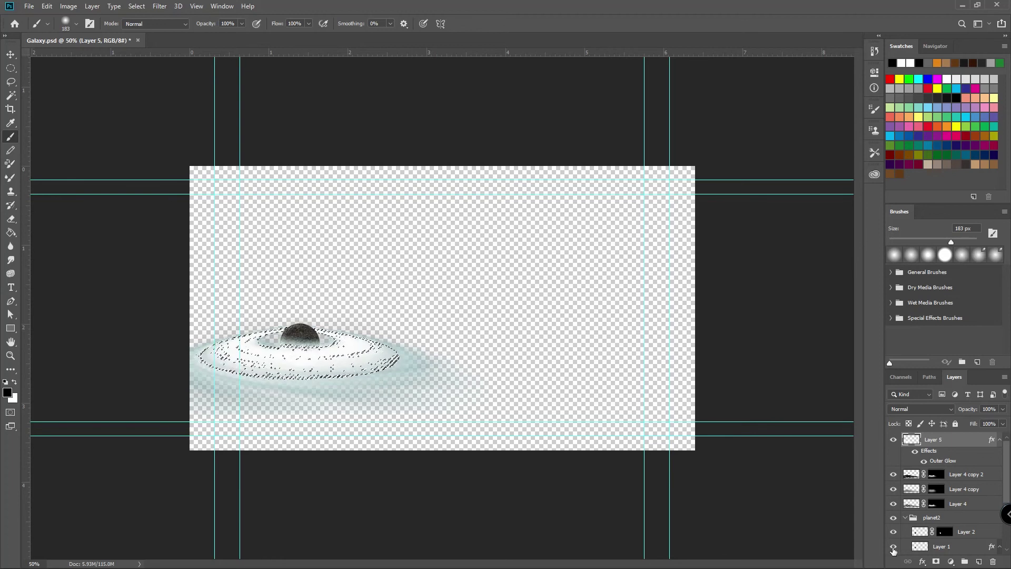
{"action": "scroll", "coordinate": [890, 526], "scroll_direction": "down", "scroll_amount": 3}
Delete the gravel layer, duplicate Layer 4, and hide the new Layer 4 copy 2.
{"action": "left_click_drag", "start_coordinate": [892, 506], "coordinate": [893, 548]}
{"action": "key", "text": "Delete"}
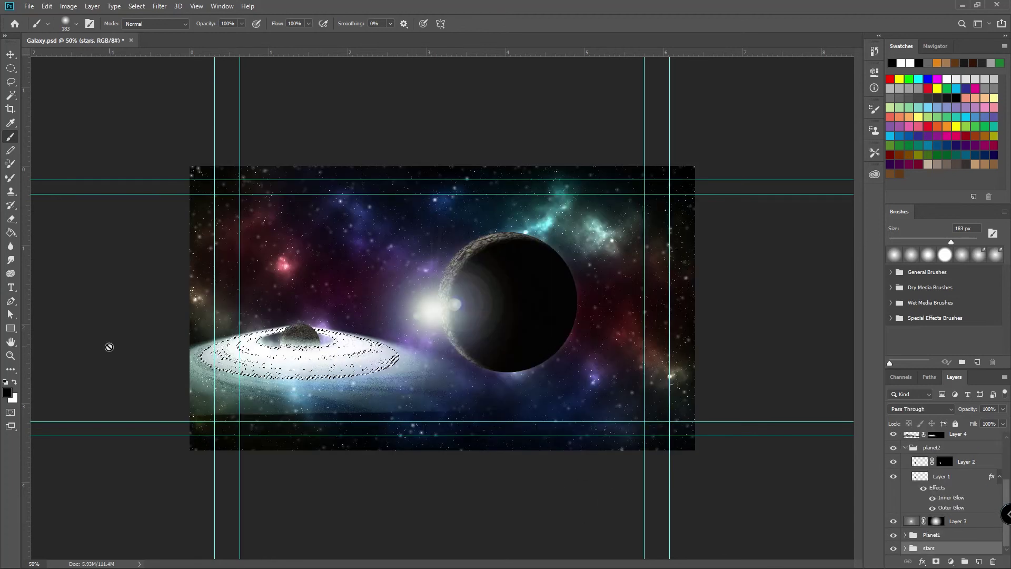
{"action": "left_click", "coordinate": [930, 437]}
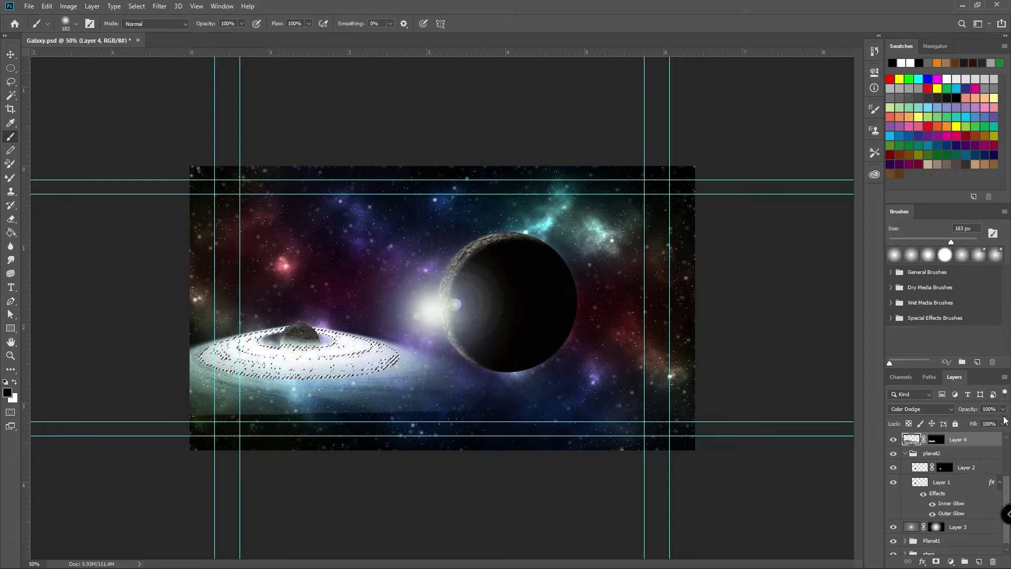
{"action": "key", "text": "ctrl+j"}
{"action": "key", "text": "ctrl+j"}
{"action": "left_click", "coordinate": [892, 475]}
Set Layer 5 to Soft Light blending, then load Layer 4 copy's ring shape as a selection.
{"action": "left_click", "coordinate": [893, 440]}
{"action": "left_click", "coordinate": [893, 440]}
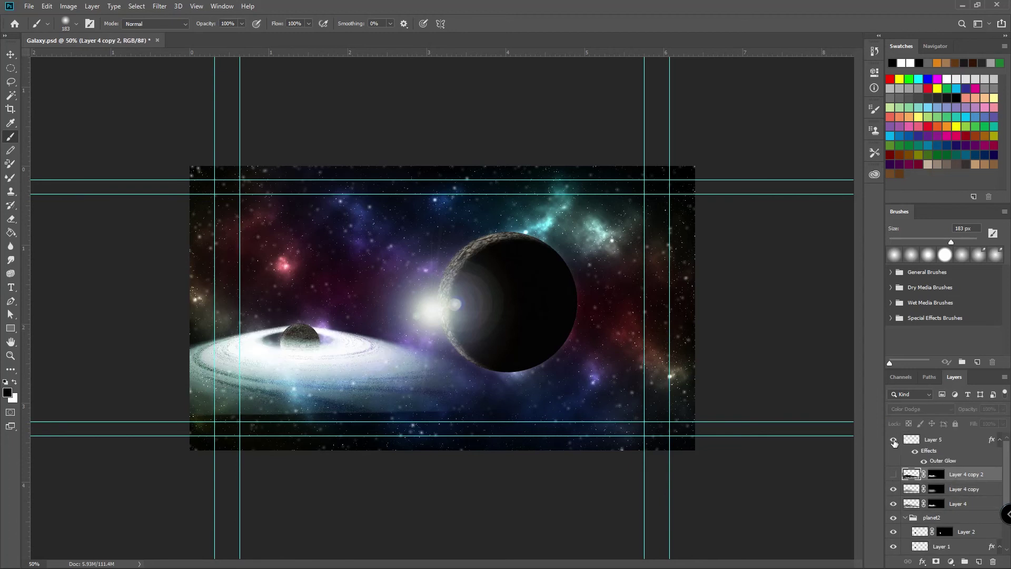
{"action": "left_click", "coordinate": [892, 441]}
{"action": "left_click", "coordinate": [892, 441]}
{"action": "left_click", "coordinate": [918, 446]}
{"action": "left_click", "coordinate": [920, 408]}
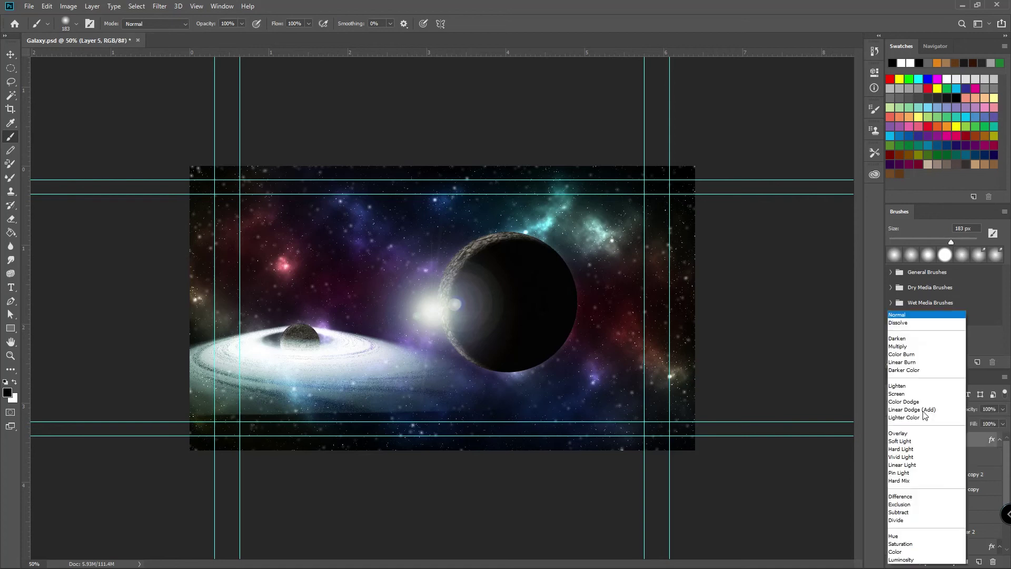
{"action": "left_click", "coordinate": [906, 441]}
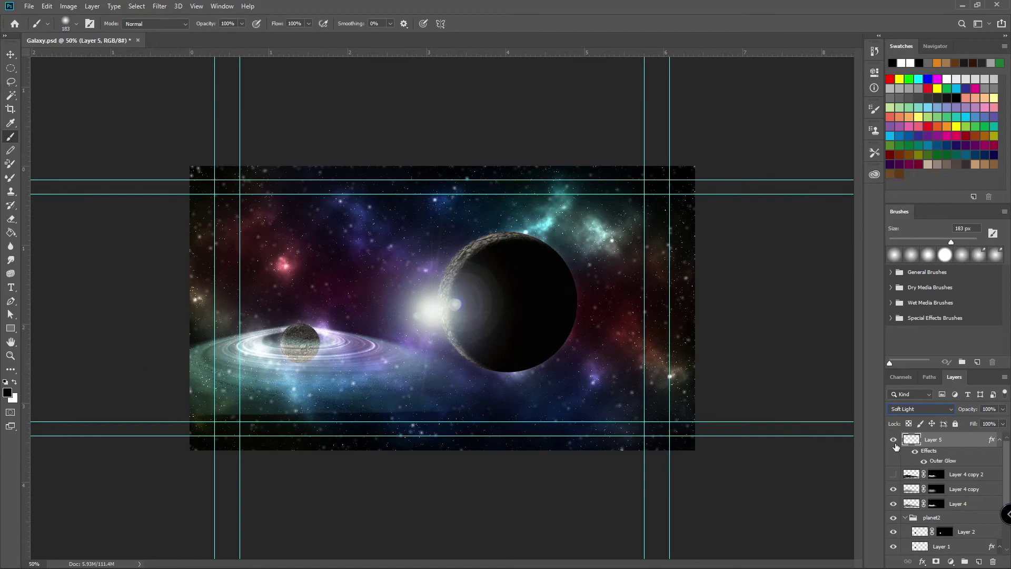
{"action": "left_click", "coordinate": [894, 440]}
{"action": "left_click", "coordinate": [893, 440]}
{"action": "left_click", "coordinate": [912, 493], "text": "ctrl"}
Add a white layer mask to Layer 5 and draw an oval selection around the small planet's ring.
{"action": "key", "text": "ctrl+d"}
{"action": "left_click", "coordinate": [10, 68]}
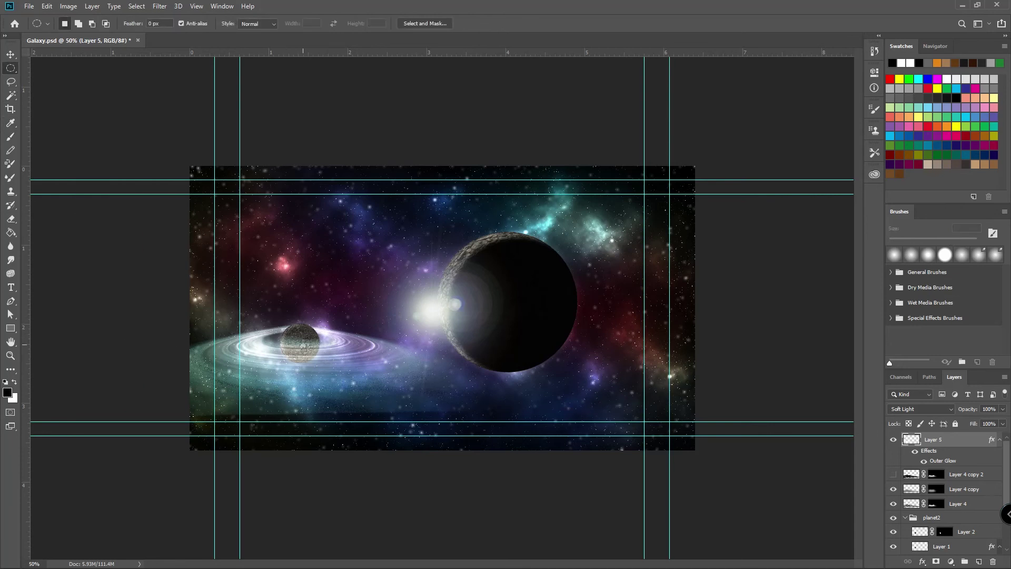
{"action": "mouse_move", "coordinate": [298, 343]}
{"action": "left_mouse_down"}
{"action": "mouse_move", "coordinate": [366, 343]}
{"action": "mouse_move", "coordinate": [443, 410]}
{"action": "mouse_move", "coordinate": [419, 400]}
{"action": "mouse_move", "coordinate": [435, 389]}
{"action": "mouse_move", "coordinate": [310, 348]}
{"action": "left_mouse_up"}
{"action": "left_click", "coordinate": [936, 562]}
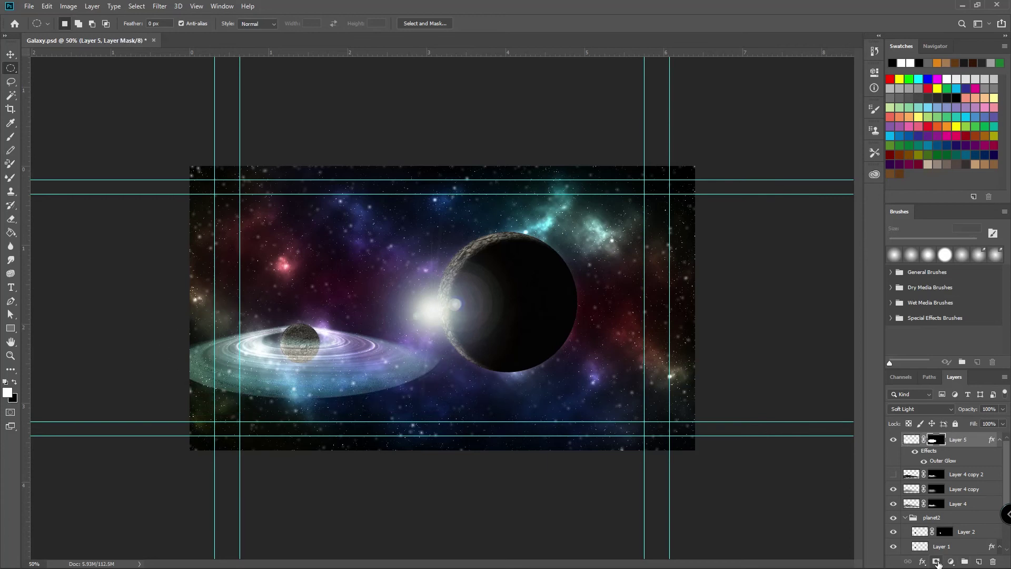
{"action": "key", "text": "ctrl+z"}
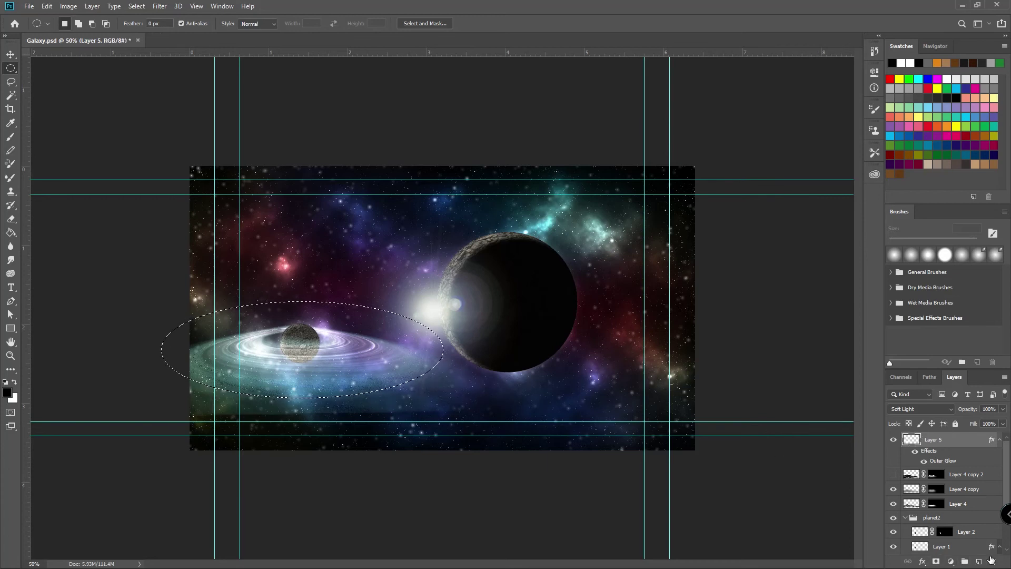
{"action": "left_click", "coordinate": [235, 311]}
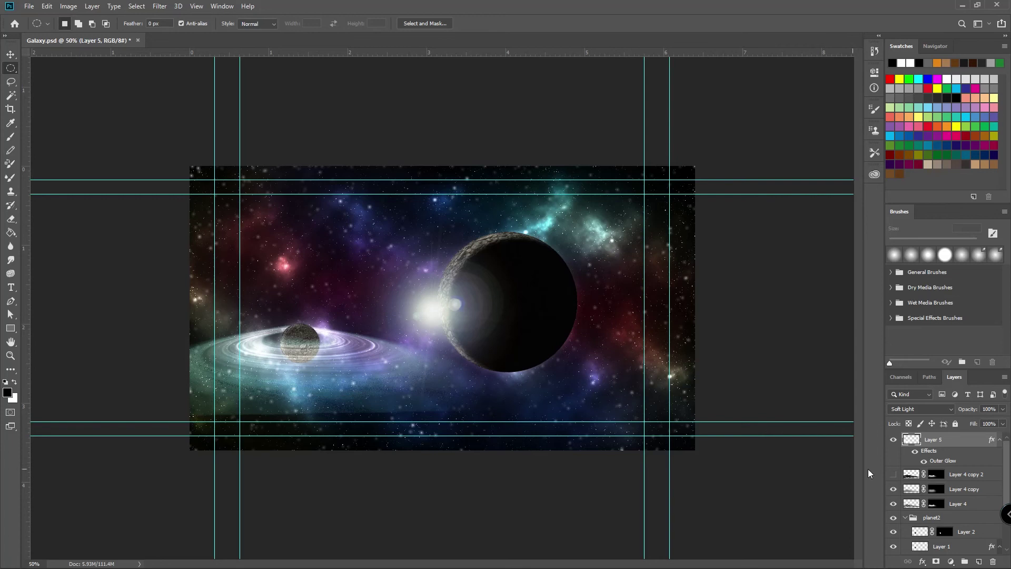
{"action": "left_click", "coordinate": [937, 561]}
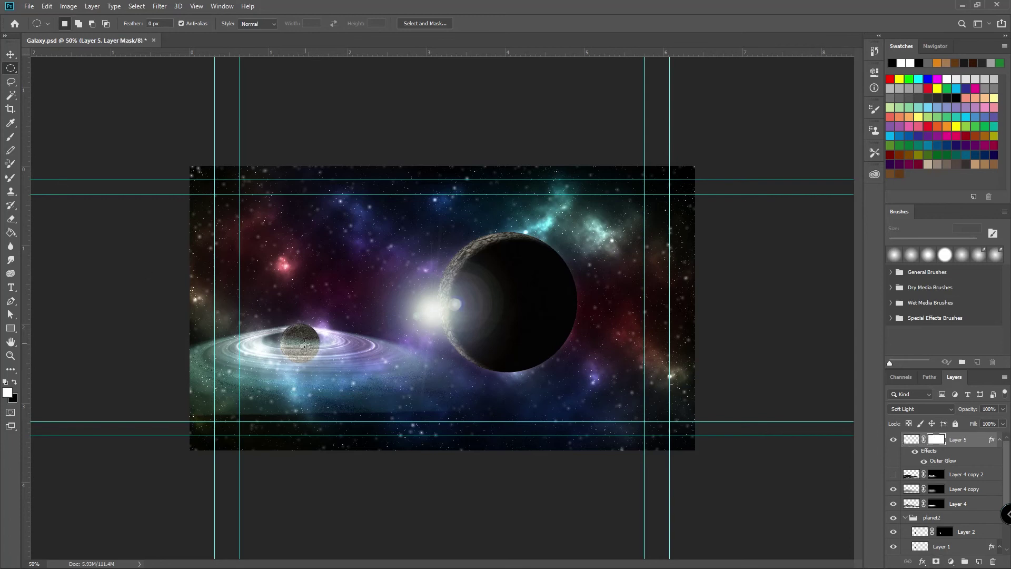
{"action": "left_click_drag", "start_coordinate": [299, 344], "coordinate": [422, 376]}
{"action": "key", "text": "alt"}
Fade Layer 5's mask outward from the small planet with a gradient, then invert the selection.
{"action": "left_click", "coordinate": [10, 232]}
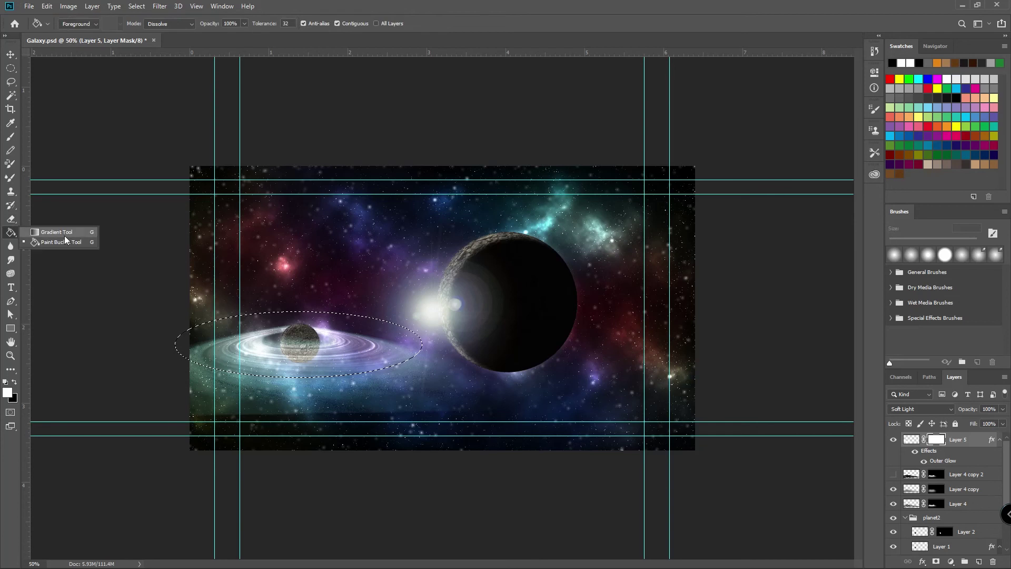
{"action": "left_click", "coordinate": [45, 230]}
{"action": "left_click_drag", "start_coordinate": [299, 345], "coordinate": [594, 396]}
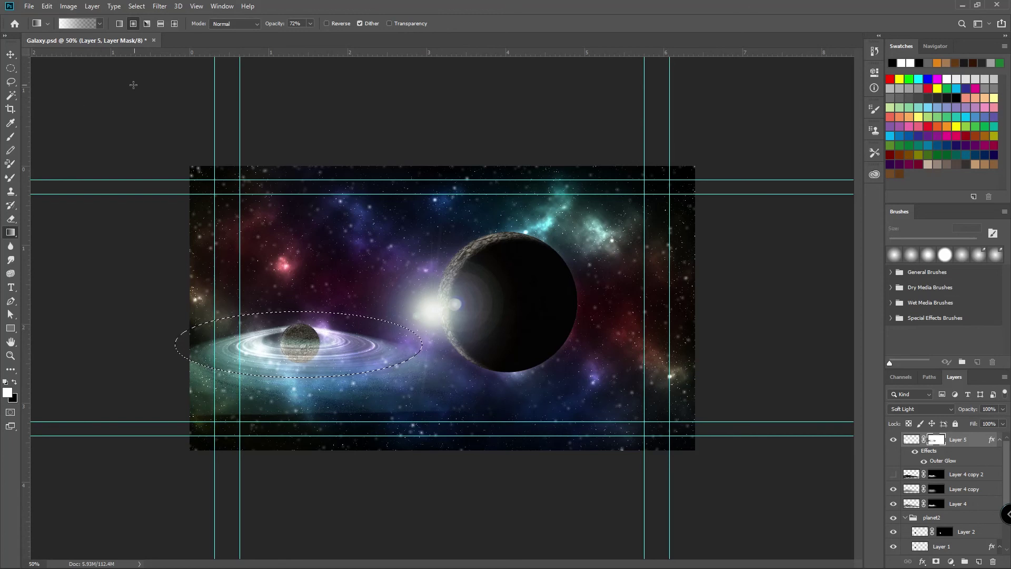
{"action": "left_click", "coordinate": [137, 6]}
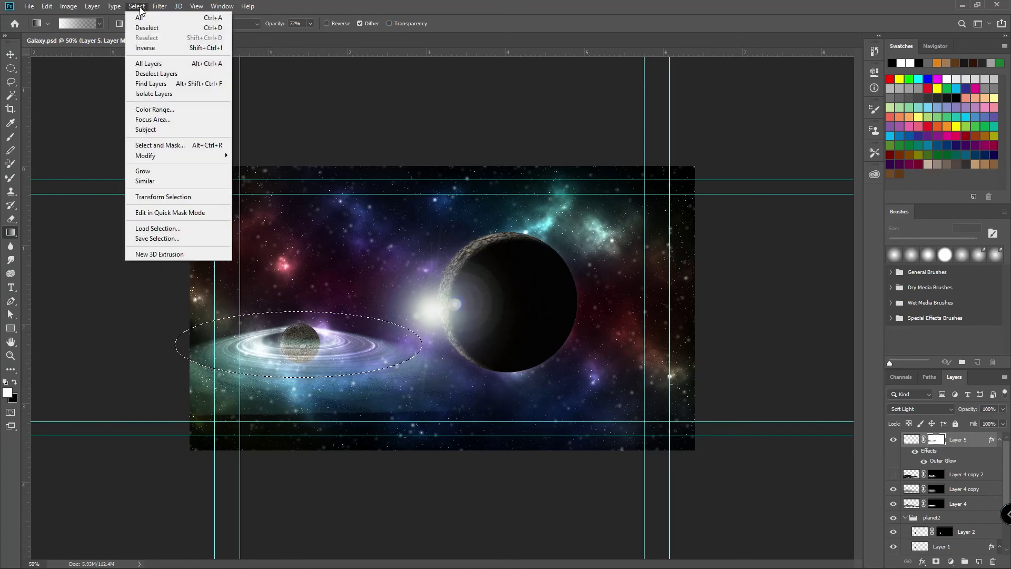
{"action": "left_click", "coordinate": [150, 49]}
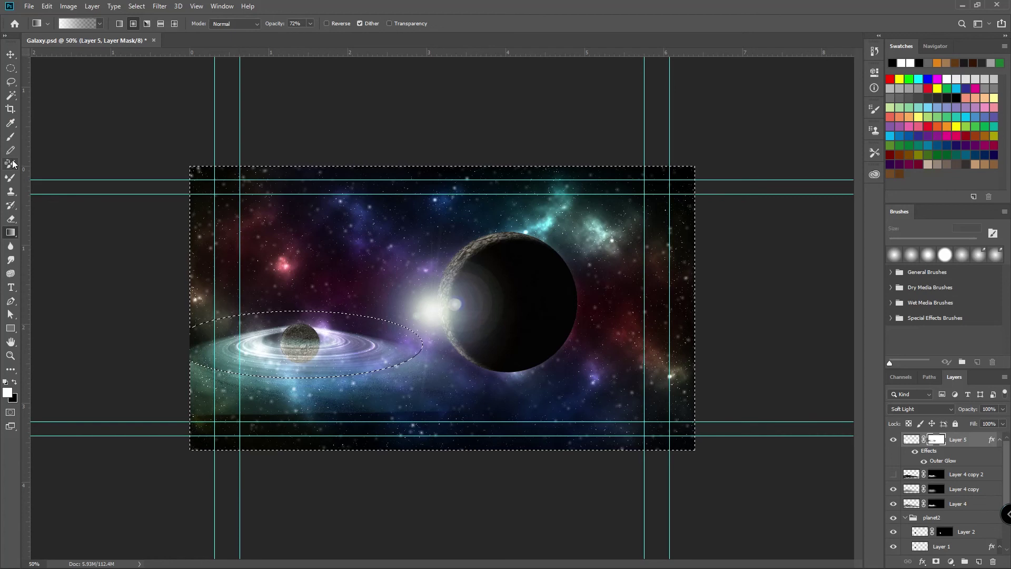
With a 171 px black brush, paint out the glow over the lower-left nebula and near the dark planet.
{"action": "left_click", "coordinate": [10, 122]}
{"action": "left_click", "coordinate": [10, 137]}
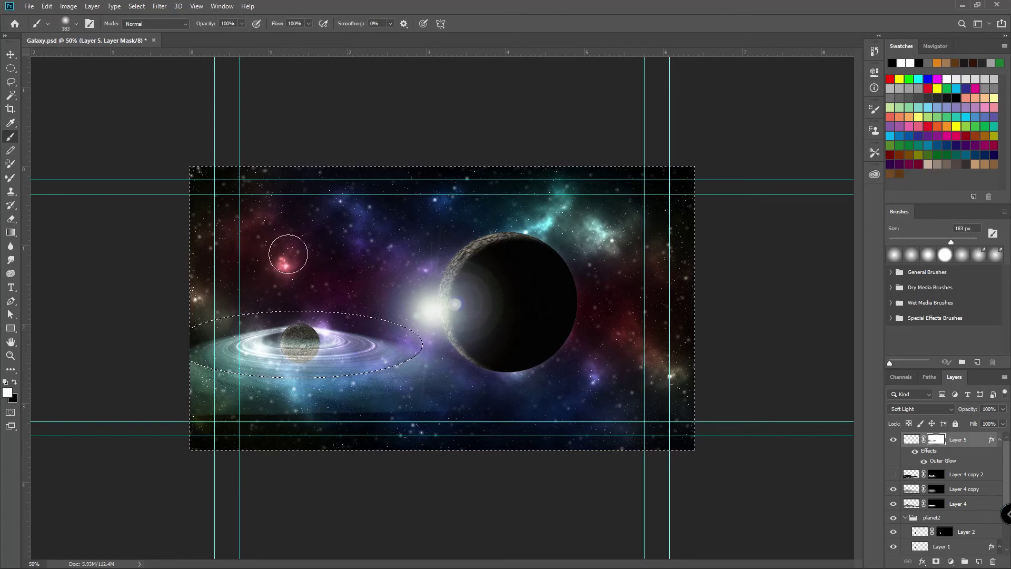
{"action": "right_click", "coordinate": [482, 365]}
{"action": "left_click_drag", "start_coordinate": [582, 390], "coordinate": [601, 390]}
{"action": "key", "text": "Return"}
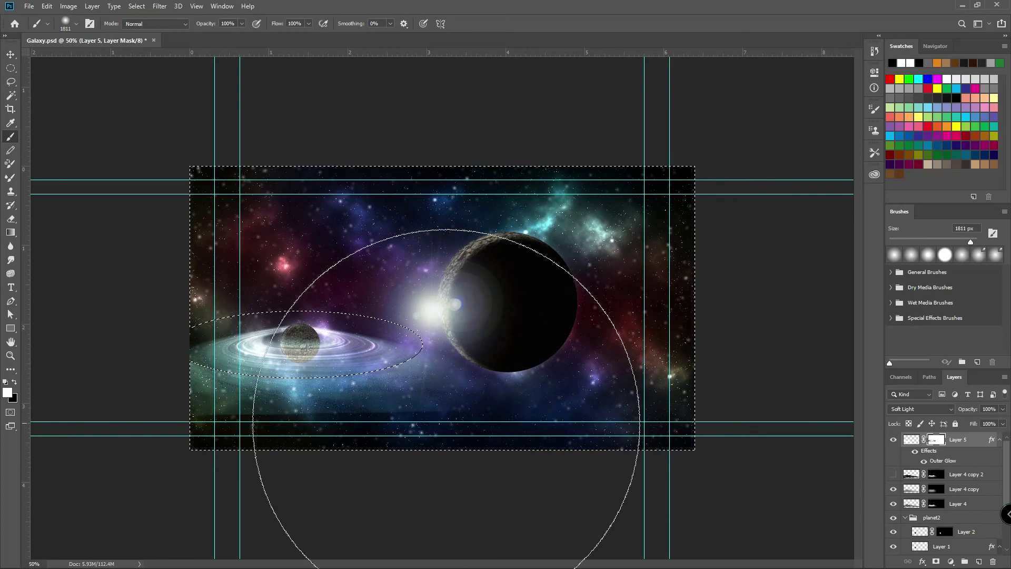
{"action": "right_click", "coordinate": [596, 356]}
{"action": "left_click_drag", "start_coordinate": [658, 384], "coordinate": [662, 384]}
{"action": "left_click", "coordinate": [15, 380]}
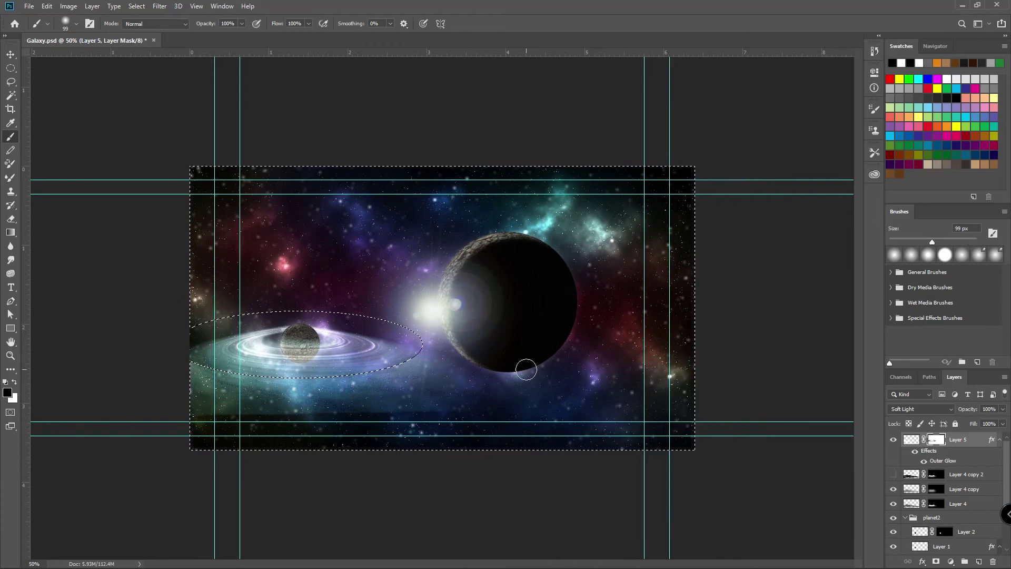
{"action": "right_click", "coordinate": [596, 358]}
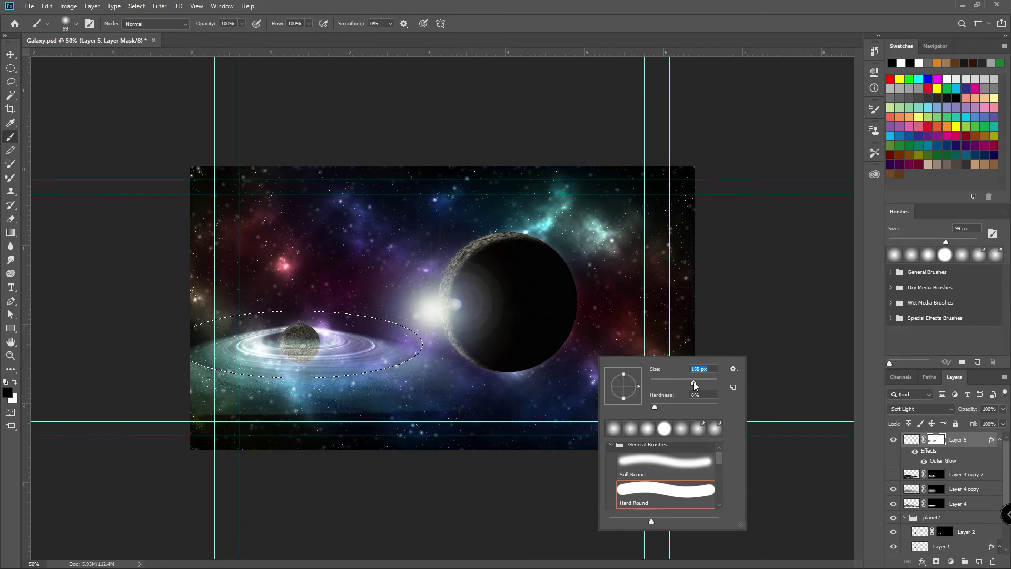
{"action": "left_click_drag", "start_coordinate": [697, 380], "coordinate": [695, 380]}
{"action": "left_click", "coordinate": [481, 352]}
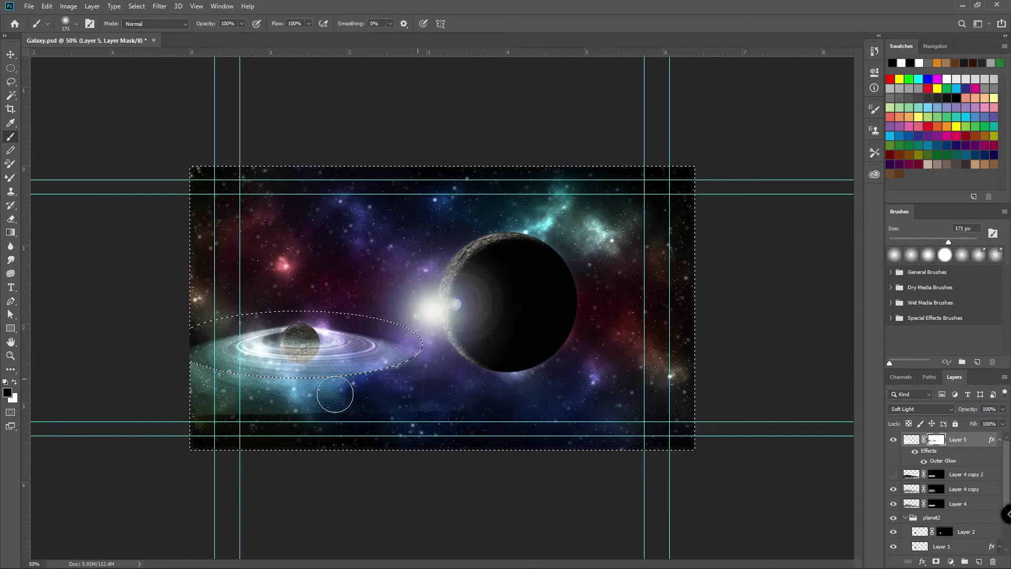
{"action": "mouse_move", "coordinate": [316, 400]}
{"action": "left_mouse_down"}
{"action": "mouse_move", "coordinate": [187, 401]}
{"action": "mouse_move", "coordinate": [147, 363]}
{"action": "mouse_move", "coordinate": [282, 388]}
{"action": "left_mouse_up"}
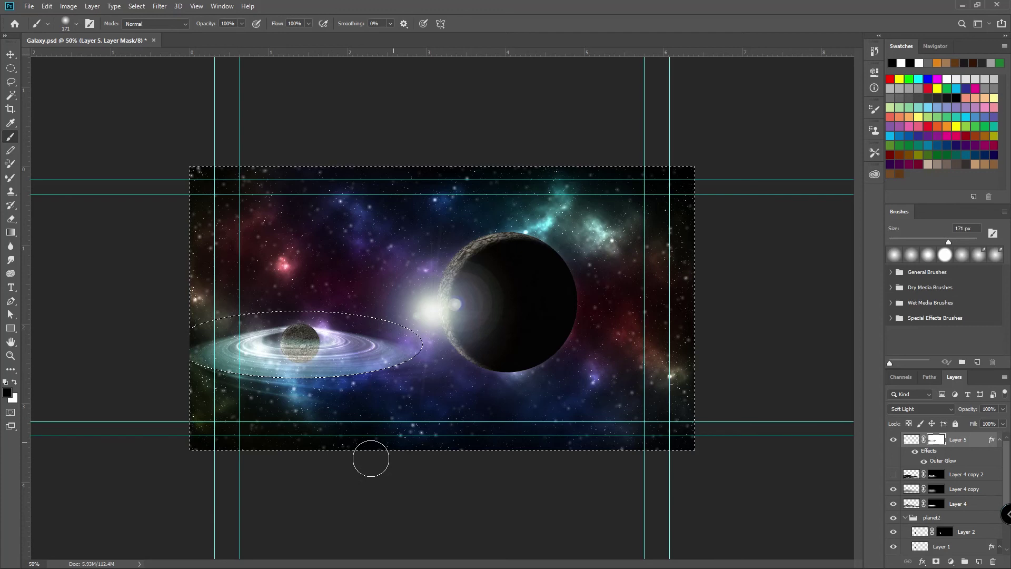
{"action": "left_click_drag", "start_coordinate": [514, 321], "coordinate": [526, 352]}
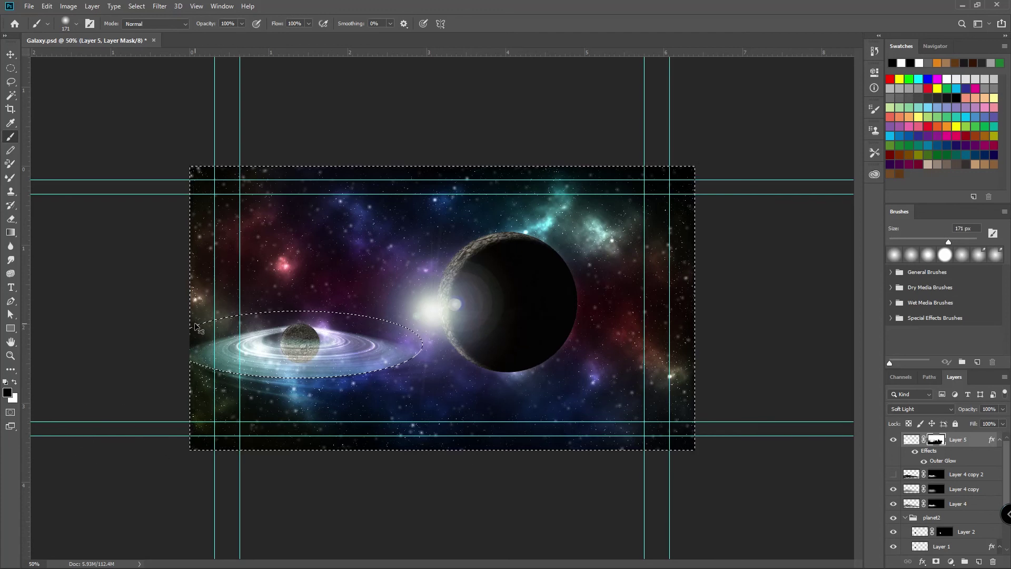
Deselect and paint white on Layer 5's mask to bring back the ring's lower glow.
{"action": "key", "text": "ctrl+d"}
{"action": "left_click", "coordinate": [76, 23]}
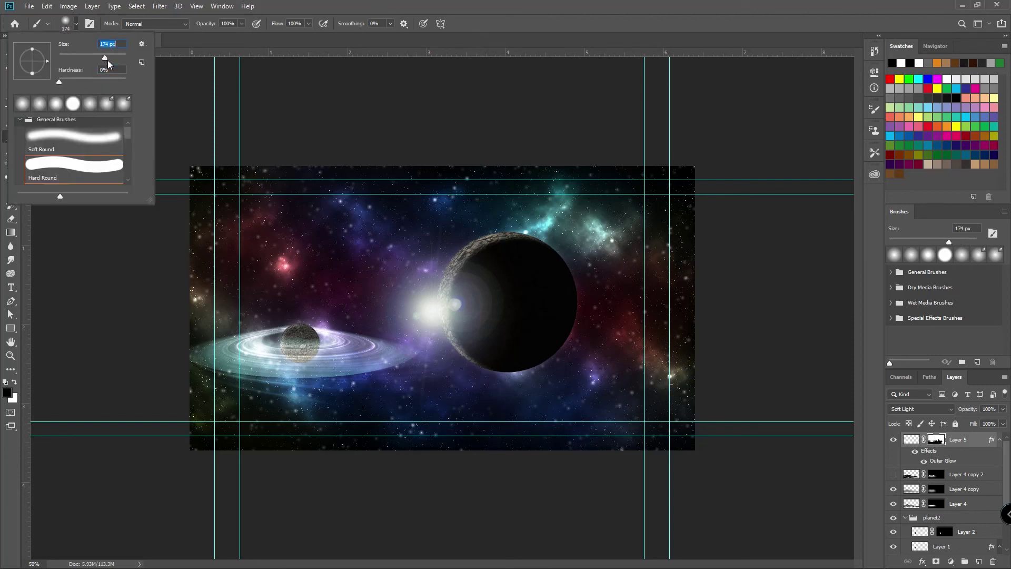
{"action": "left_click", "coordinate": [192, 355]}
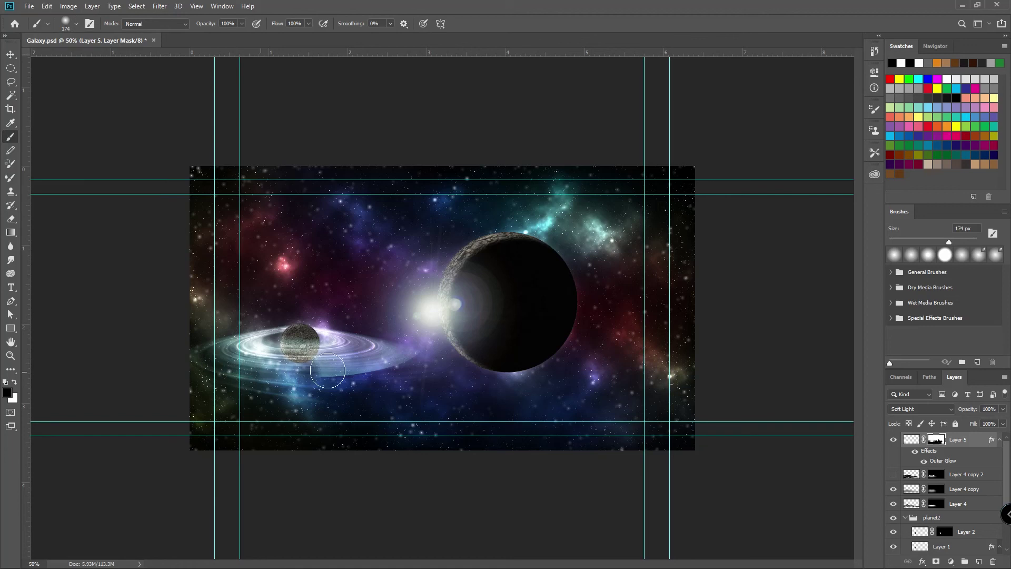
{"action": "left_click", "coordinate": [14, 382]}
{"action": "mouse_move", "coordinate": [229, 367]}
{"action": "left_mouse_down"}
{"action": "mouse_move", "coordinate": [416, 357]}
{"action": "mouse_move", "coordinate": [376, 379]}
{"action": "mouse_move", "coordinate": [198, 372]}
{"action": "left_mouse_up"}
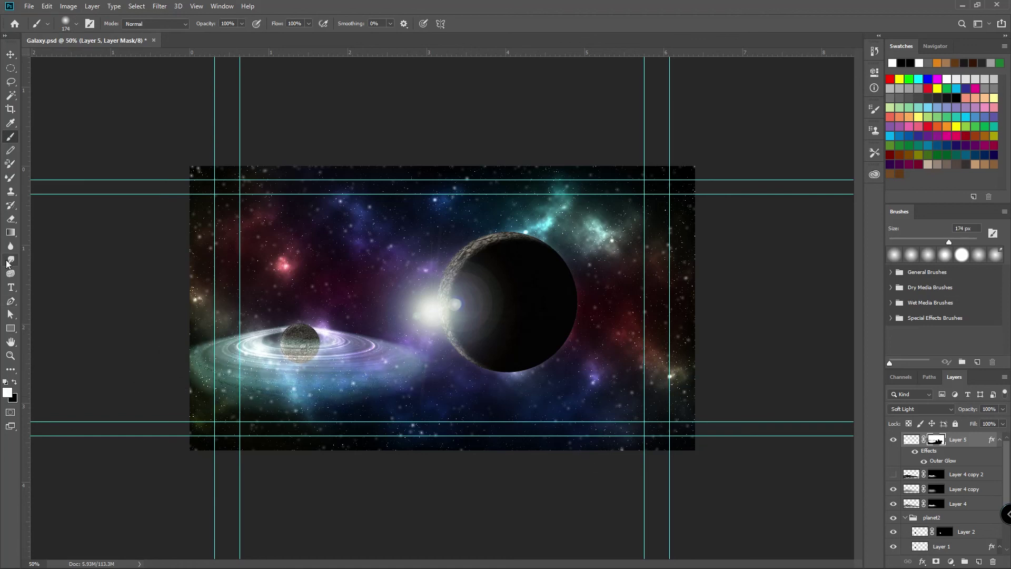
Paint black to darken the blue glow below the ring and set Layer 5's opacity to 76%.
{"action": "left_click", "coordinate": [14, 381]}
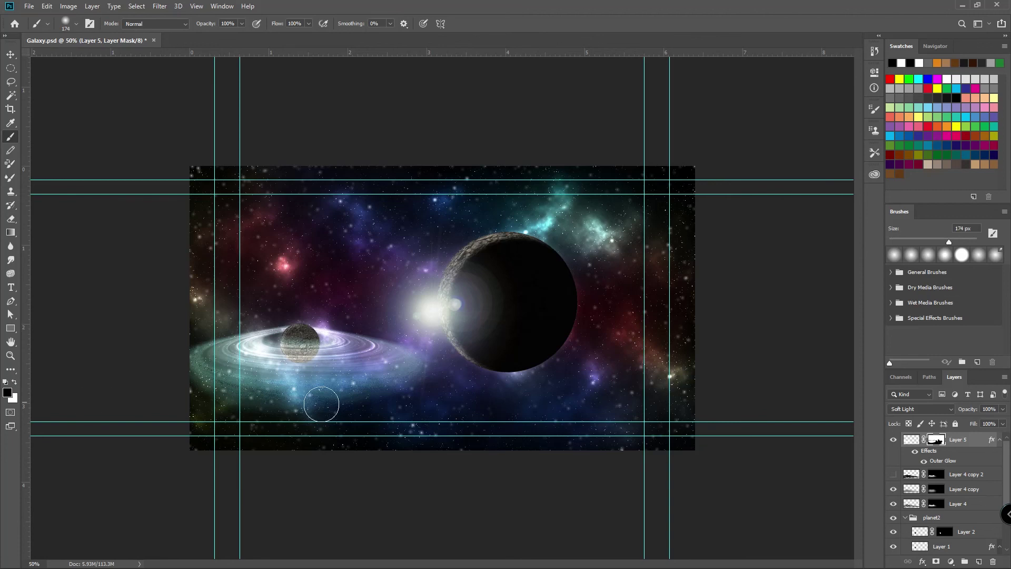
{"action": "mouse_move", "coordinate": [436, 392]}
{"action": "left_mouse_down"}
{"action": "mouse_move", "coordinate": [166, 397]}
{"action": "mouse_move", "coordinate": [561, 397]}
{"action": "left_mouse_up"}
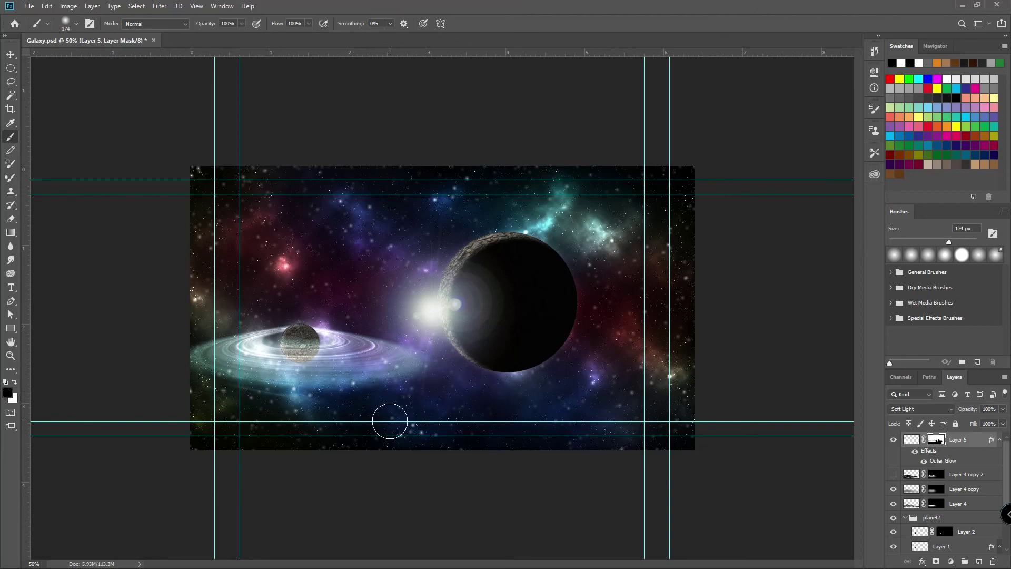
{"action": "left_click", "coordinate": [1002, 409]}
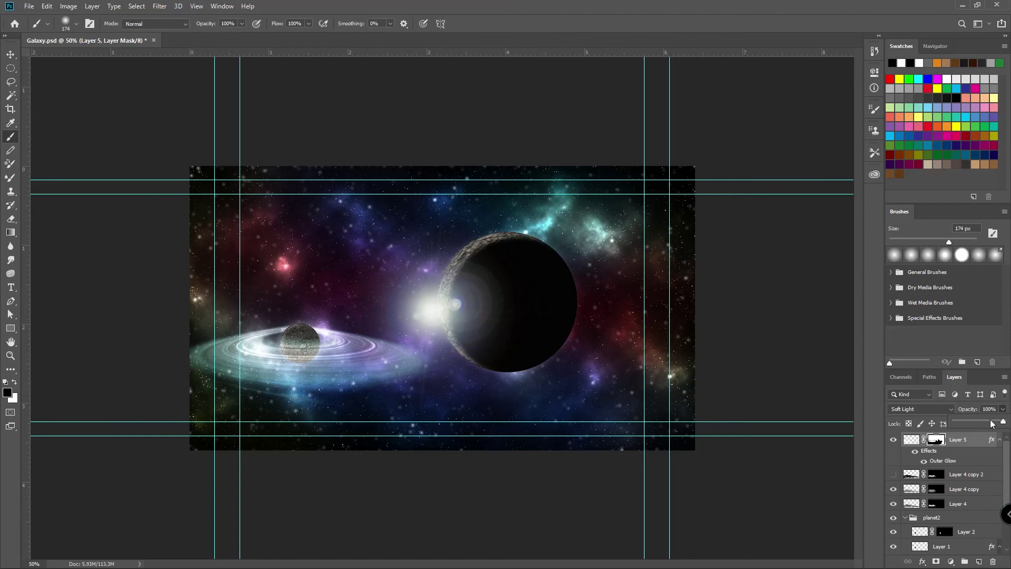
{"action": "left_click_drag", "start_coordinate": [993, 424], "coordinate": [992, 425]}
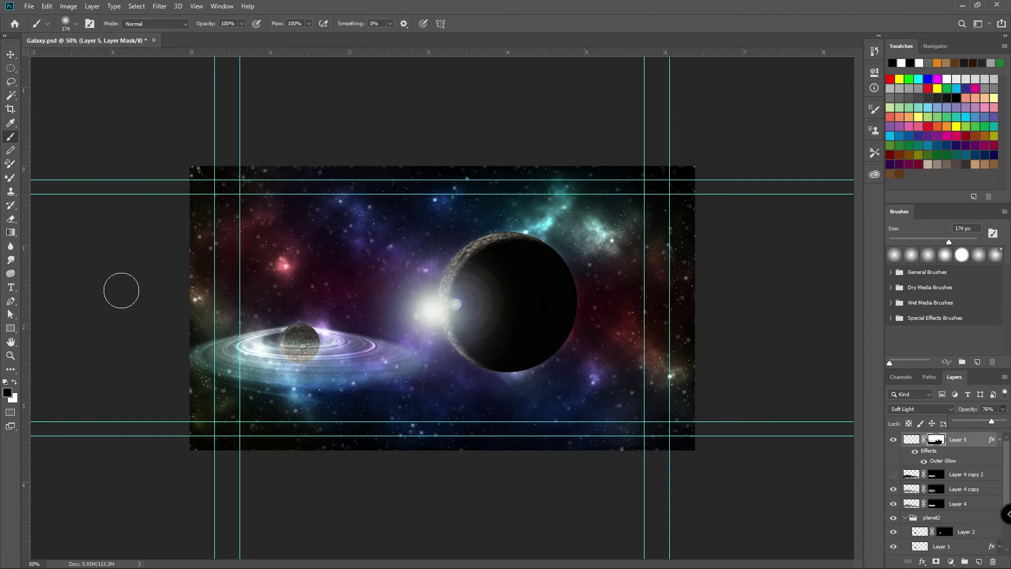
Collapse the planet2 group and toggle Layer 4, its copies and Layer 5 to compare the ring glow.
{"action": "left_click", "coordinate": [904, 518]}
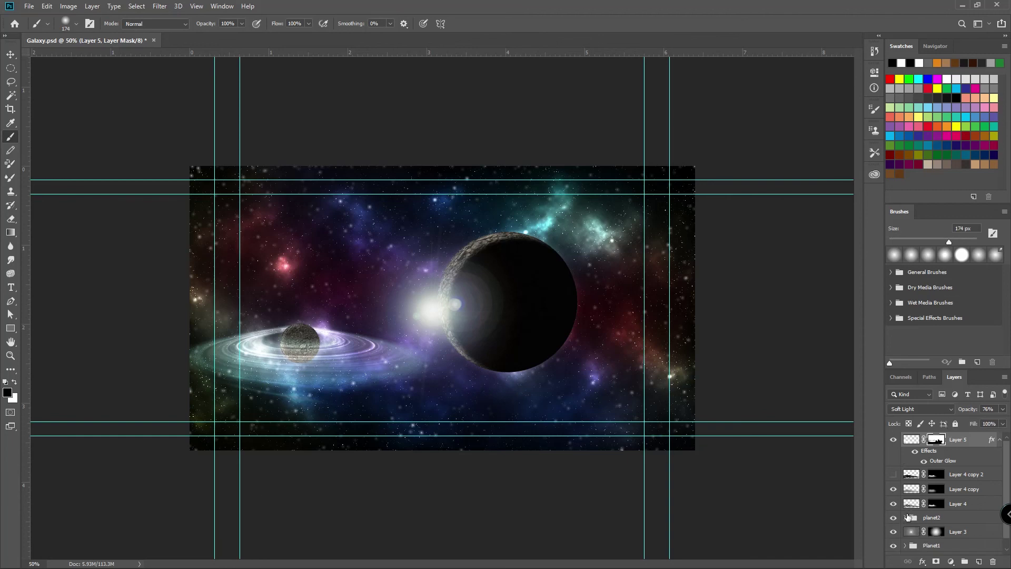
{"action": "left_click", "coordinate": [904, 518]}
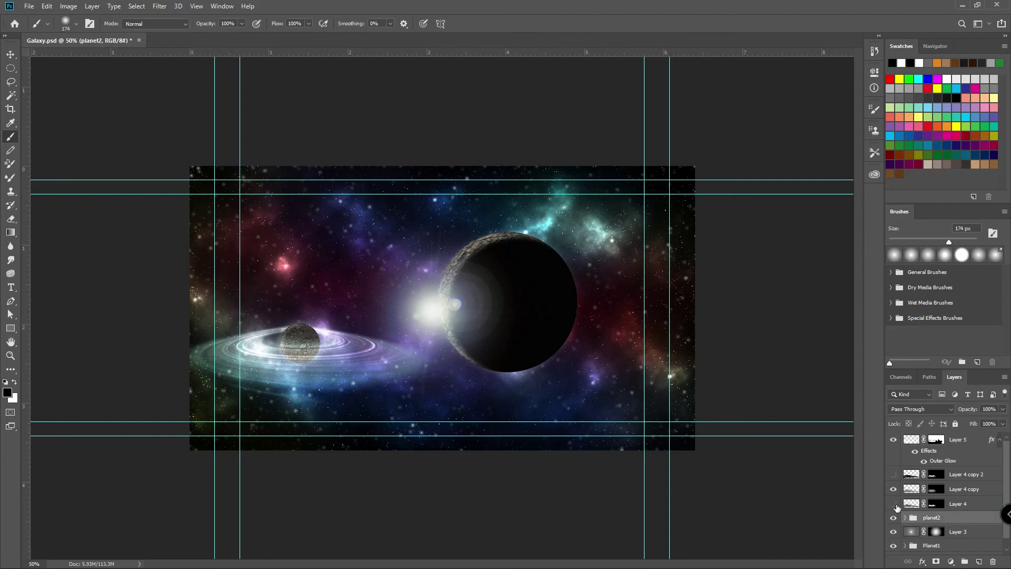
{"action": "left_click", "coordinate": [894, 504]}
{"action": "left_click", "coordinate": [894, 504]}
{"action": "left_click", "coordinate": [893, 489]}
{"action": "left_click", "coordinate": [893, 488]}
{"action": "left_click", "coordinate": [894, 475]}
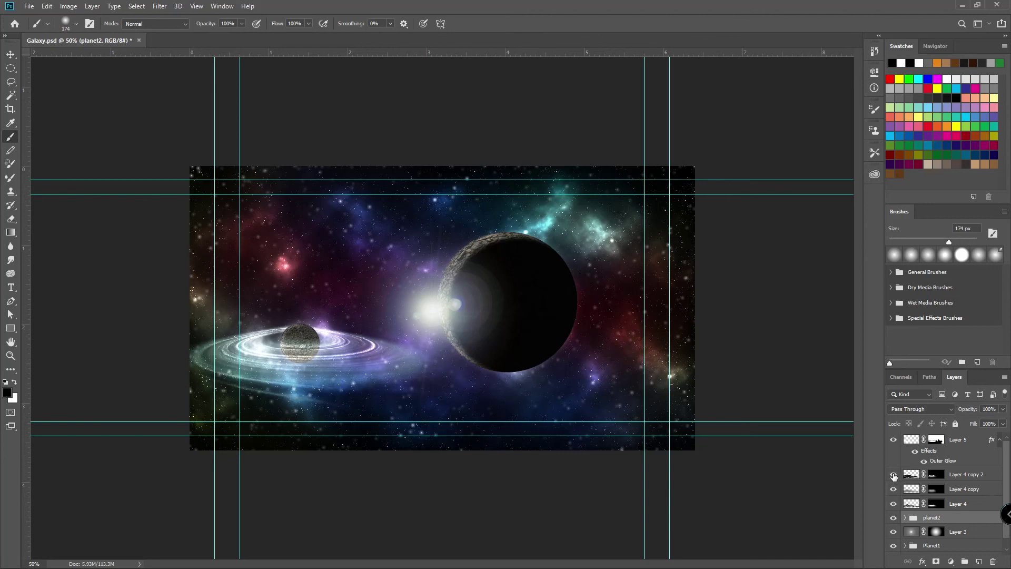
{"action": "left_click", "coordinate": [907, 475]}
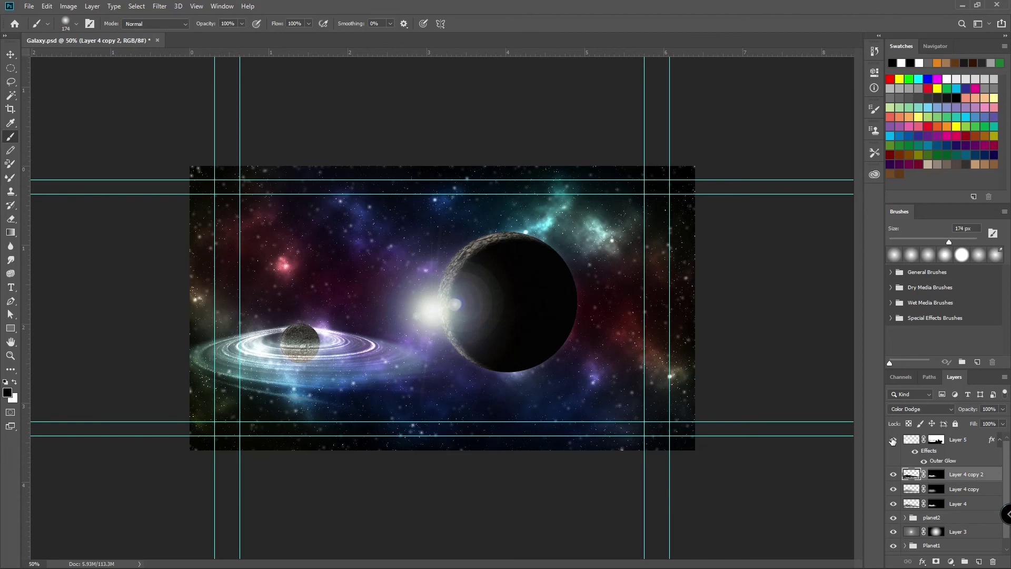
{"action": "left_click", "coordinate": [893, 440]}
{"action": "left_click", "coordinate": [893, 440]}
Set Layer 5's opacity to 45%.
{"action": "left_click", "coordinate": [906, 438]}
{"action": "left_click", "coordinate": [1002, 409]}
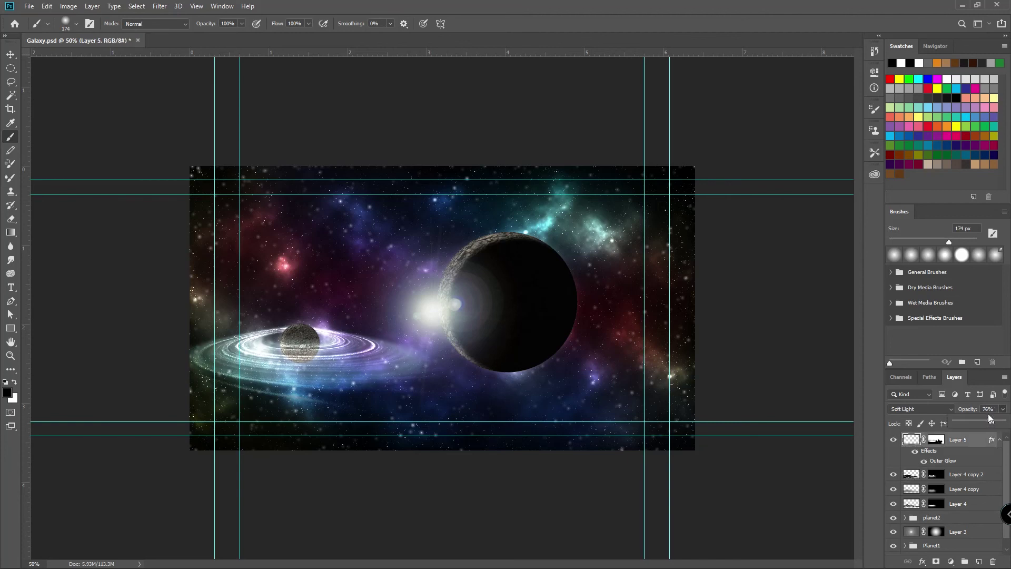
{"action": "left_click", "coordinate": [960, 421]}
{"action": "left_click_drag", "start_coordinate": [969, 421], "coordinate": [974, 421]}
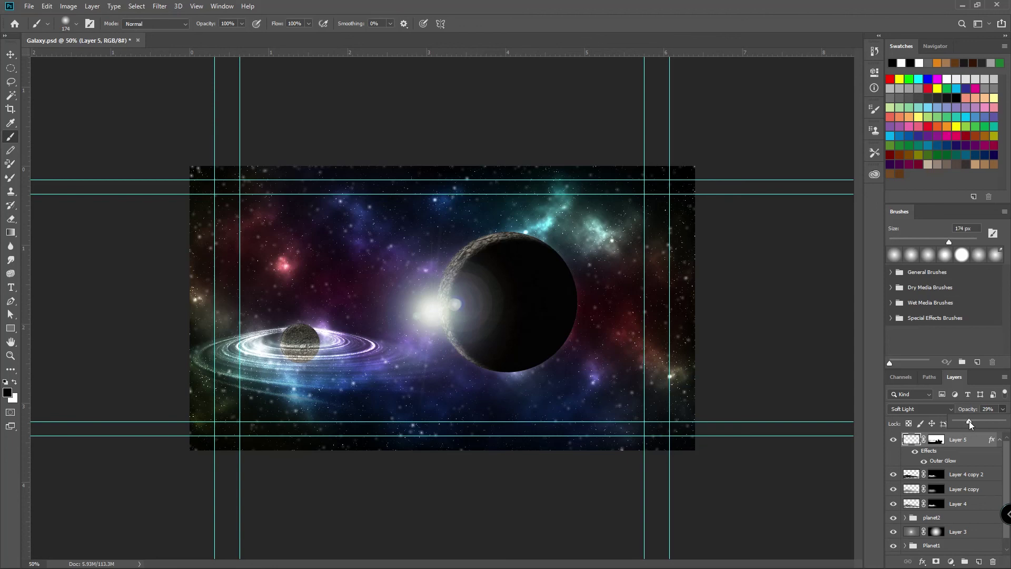
{"action": "left_click_drag", "start_coordinate": [968, 423], "coordinate": [976, 422]}
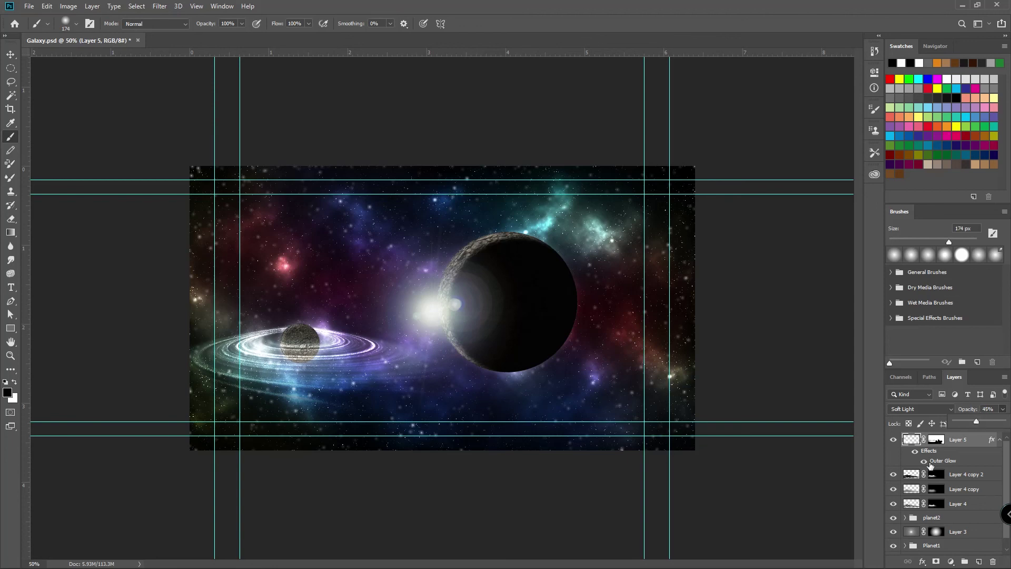
Move Layer 5 below Layer 4 copy 2 in the stack and re-expand the planet2 group.
{"action": "left_click_drag", "start_coordinate": [911, 439], "coordinate": [918, 484]}
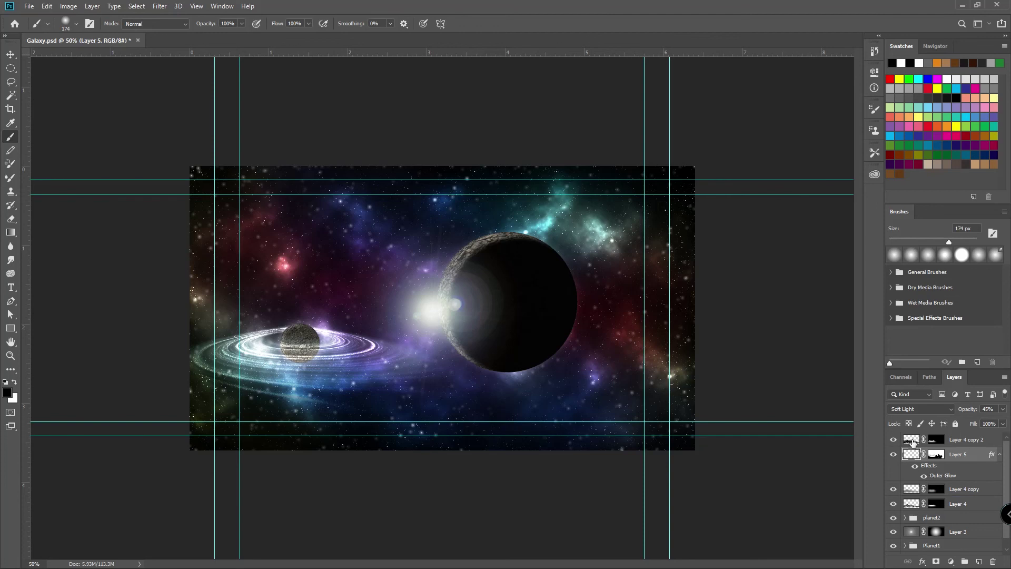
{"action": "left_click", "coordinate": [912, 440]}
{"action": "left_click", "coordinate": [894, 439]}
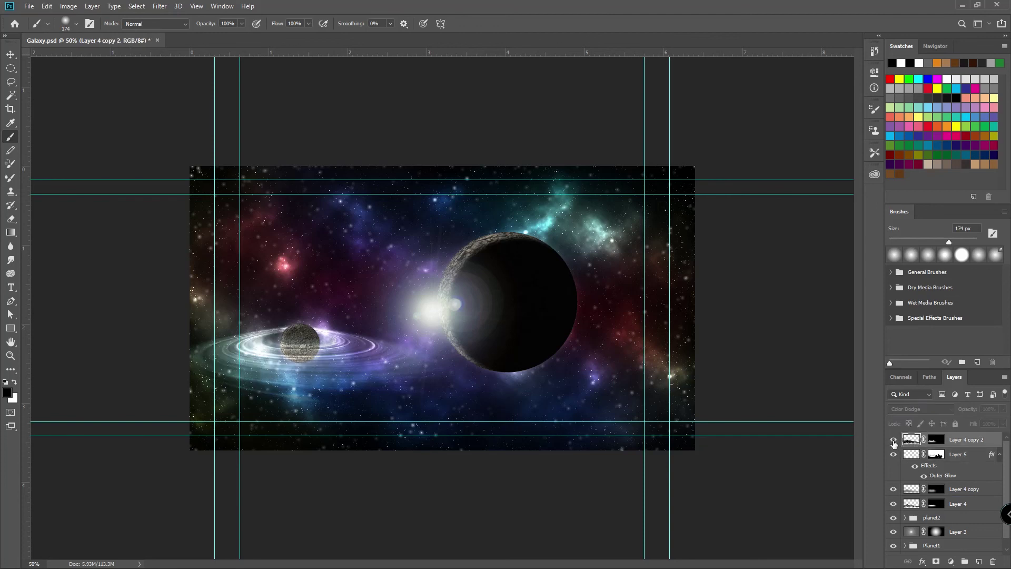
{"action": "left_click", "coordinate": [893, 440]}
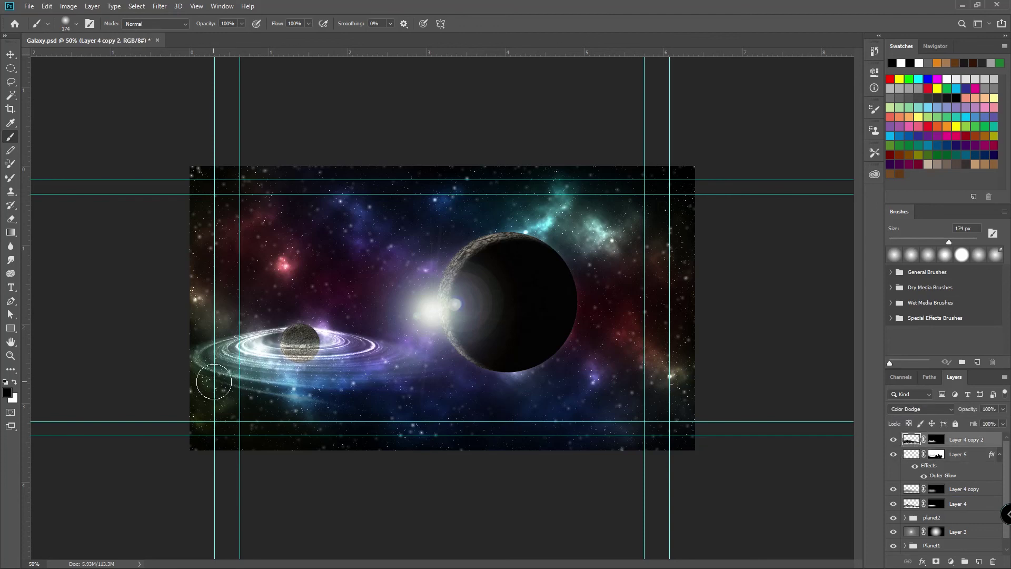
{"action": "left_click", "coordinate": [11, 55]}
{"action": "left_click", "coordinate": [957, 454]}
{"action": "left_click", "coordinate": [905, 517]}
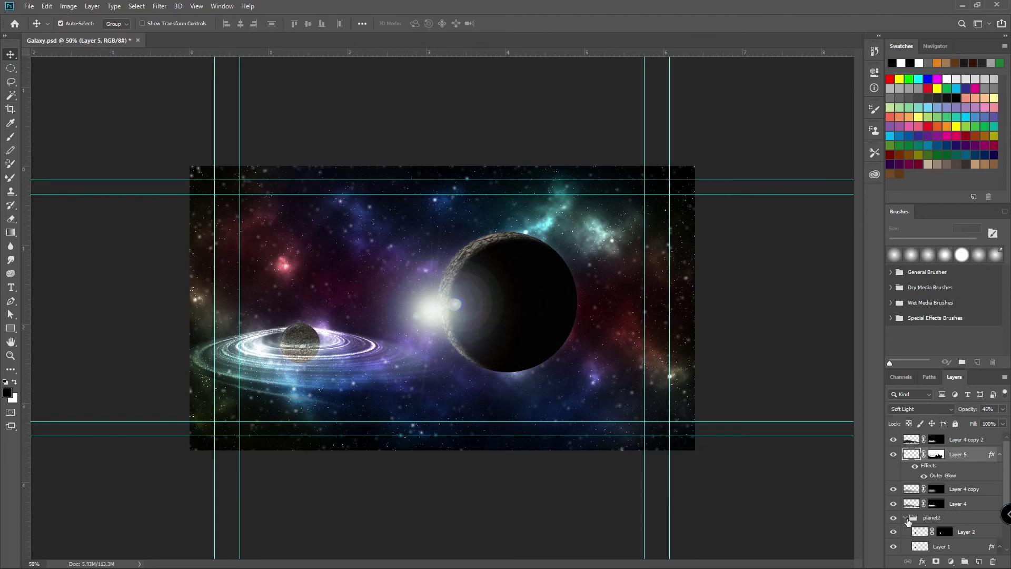